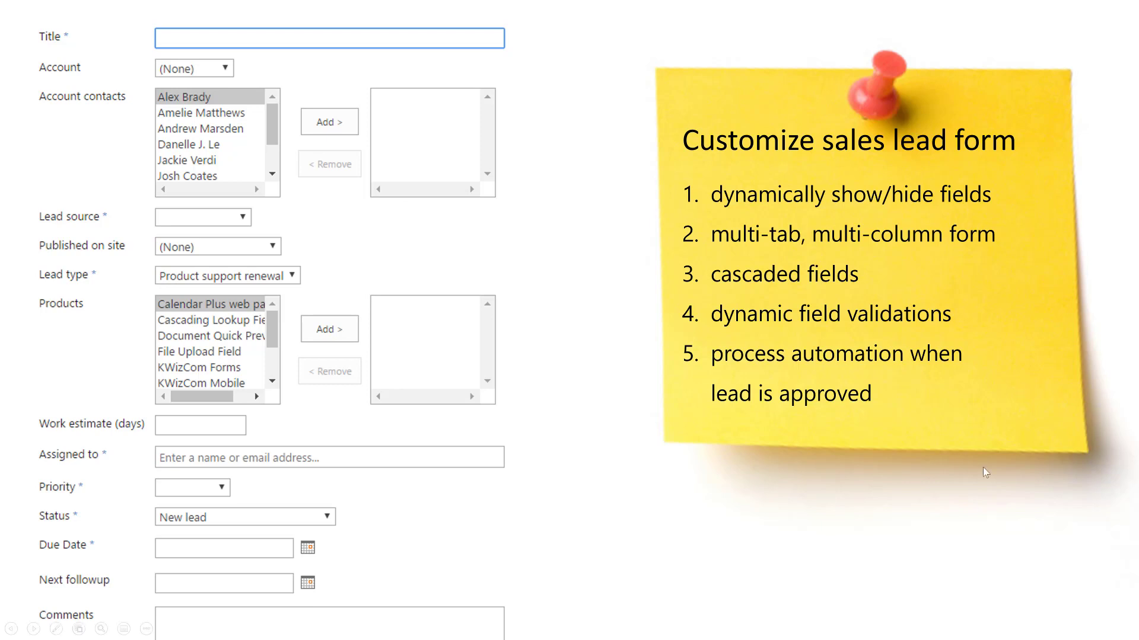
click(1023, 564)
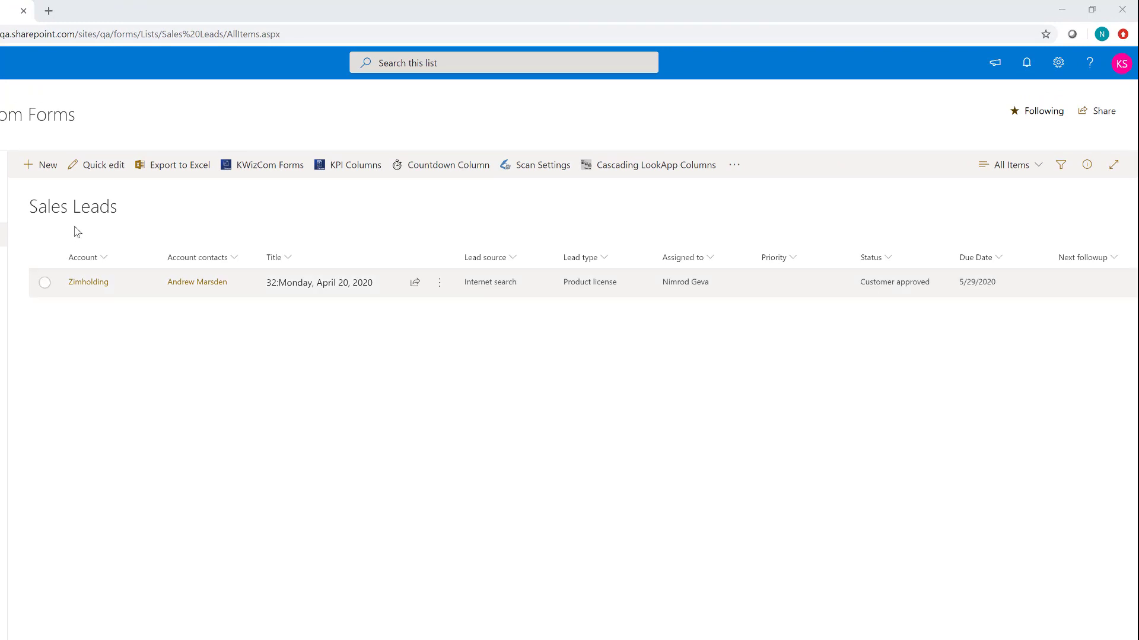
- Open the default new item form of the Sales Leads list, examine all its fields, and close it without saving
click(46, 168)
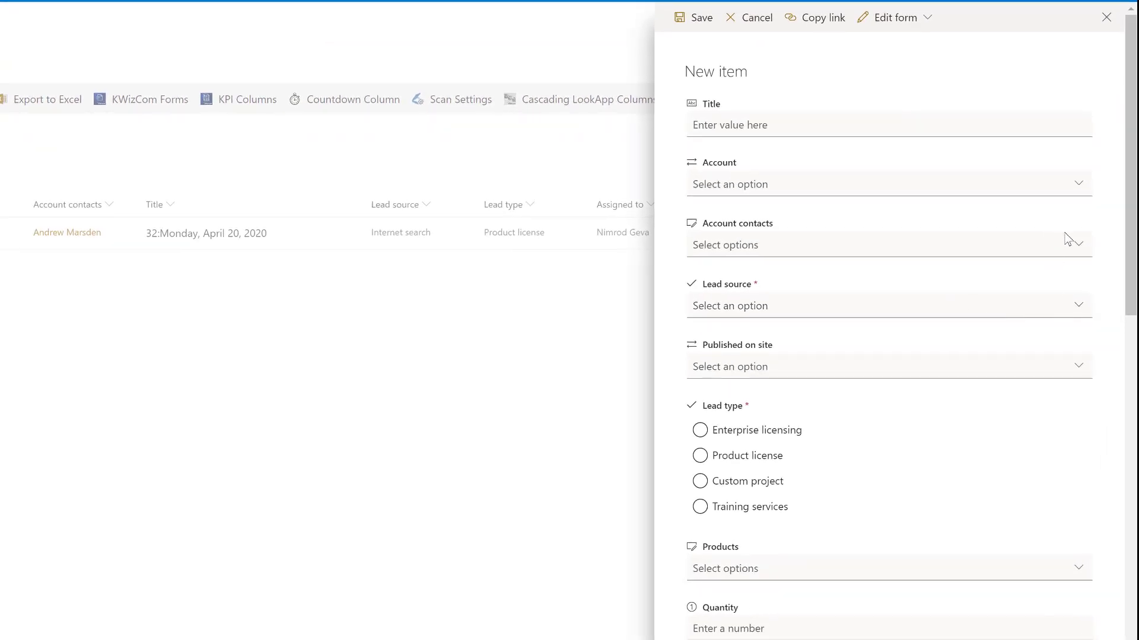
scroll(1067, 239, down, 8)
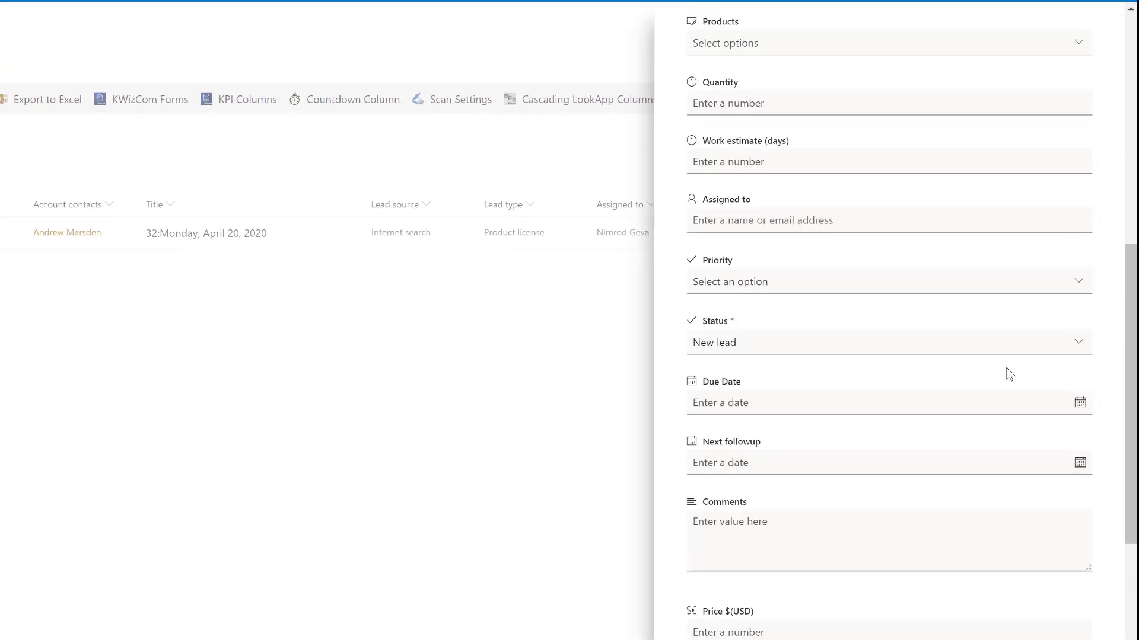
scroll(1008, 374, down, 5)
scroll(986, 393, up, 12)
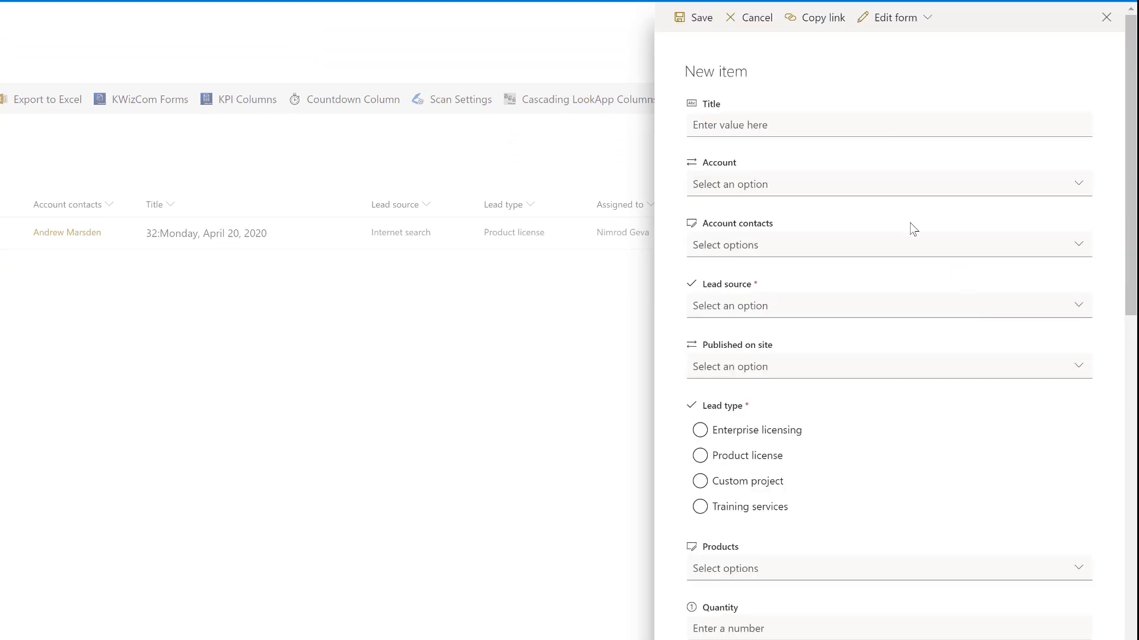
scroll(914, 231, down, 10)
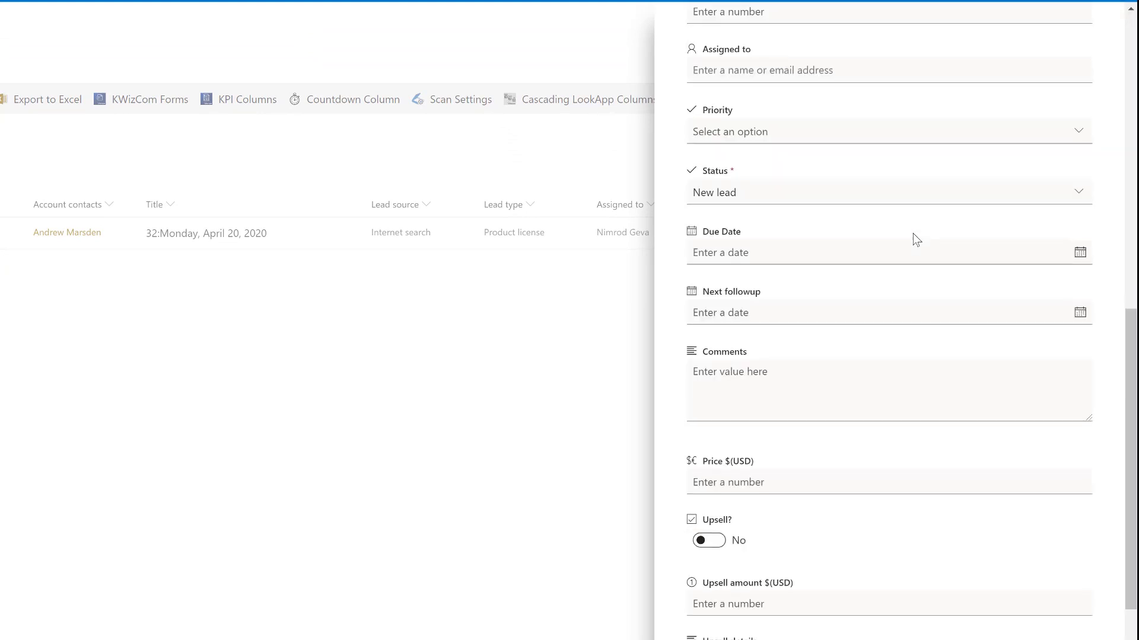
scroll(913, 233, down, 3)
scroll(918, 241, up, 12)
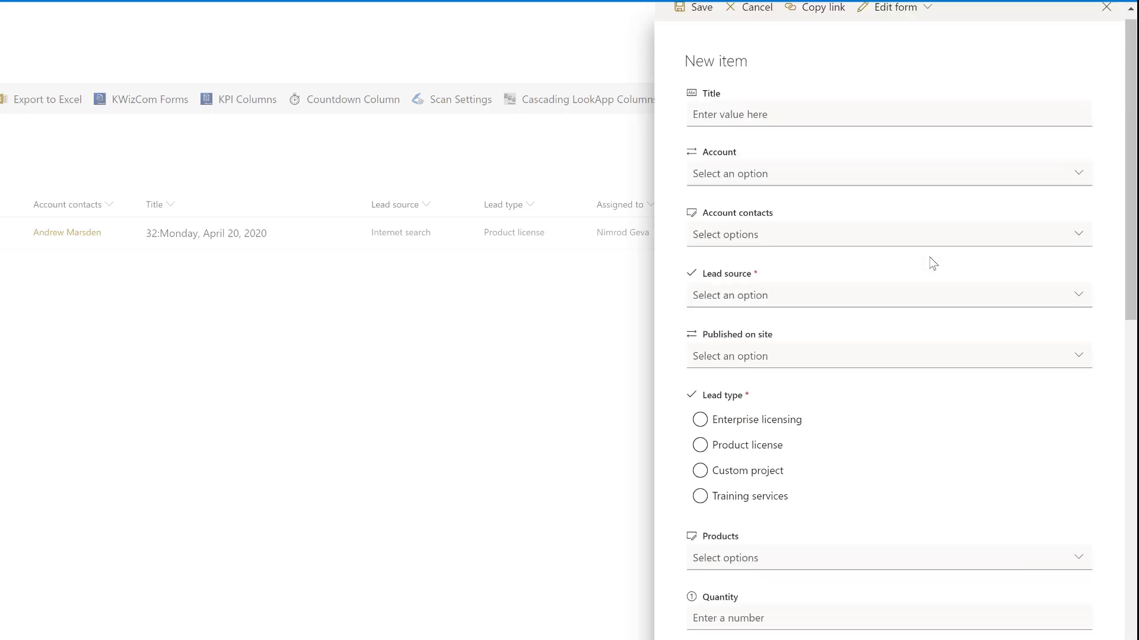
click(1106, 17)
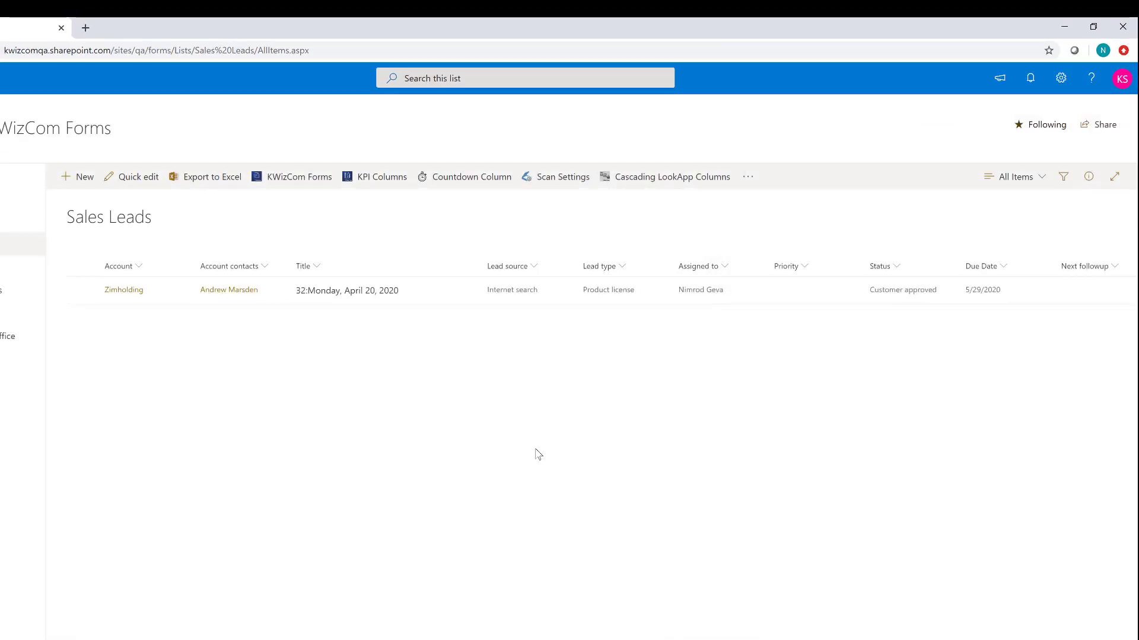
- Open the KWizCom Forms settings for the Sales Leads list and switch the list to modern forms
click(286, 184)
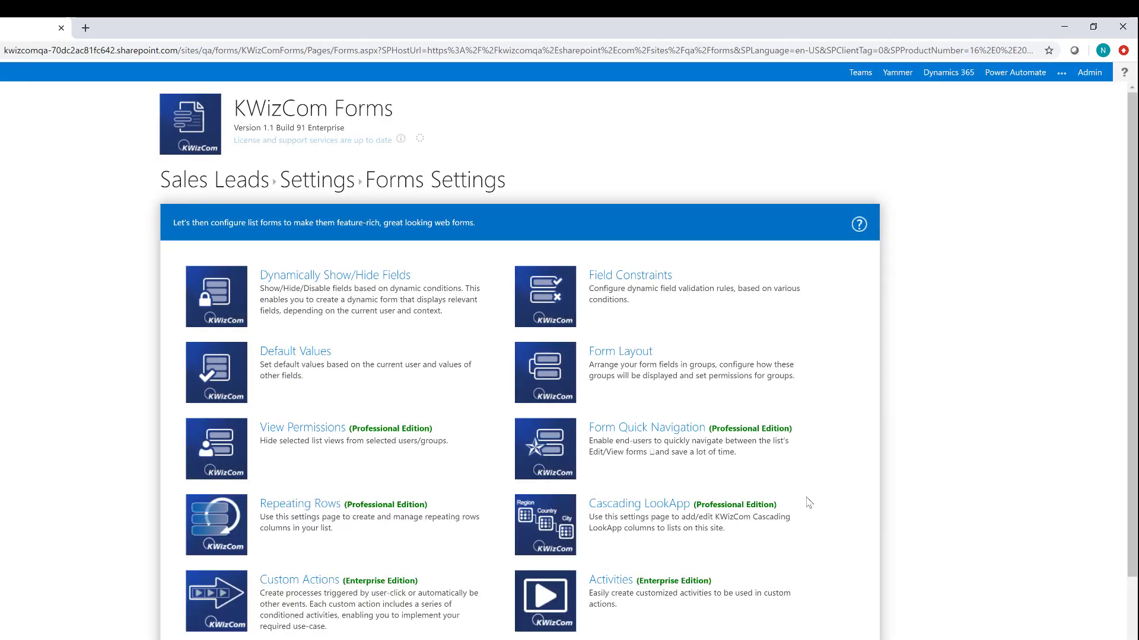
scroll(852, 569, down, 2)
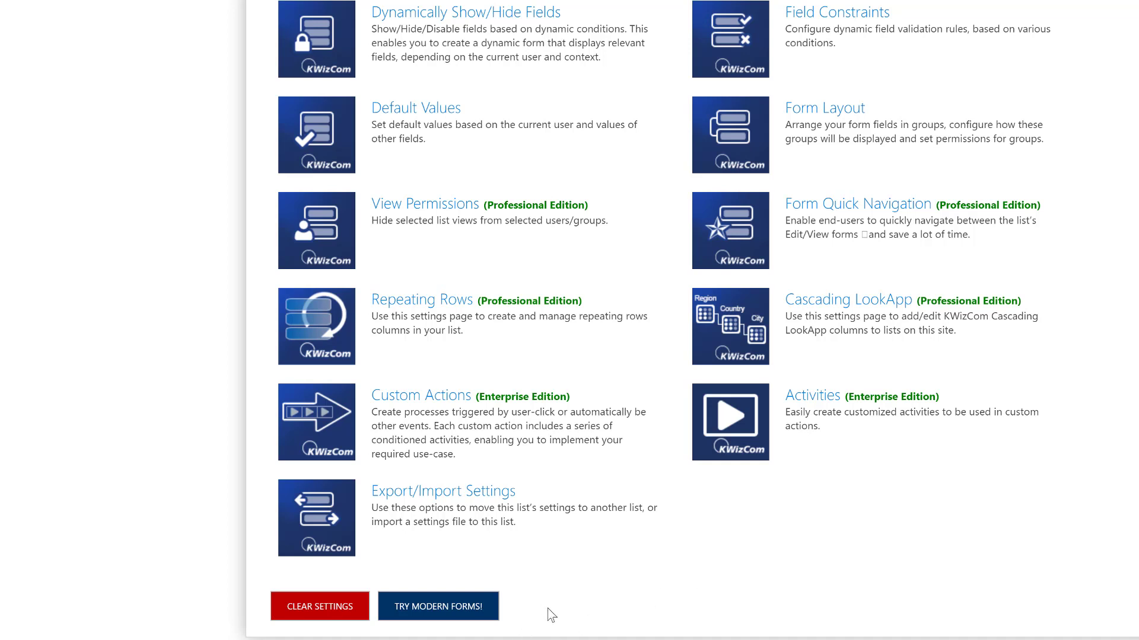
click(430, 609)
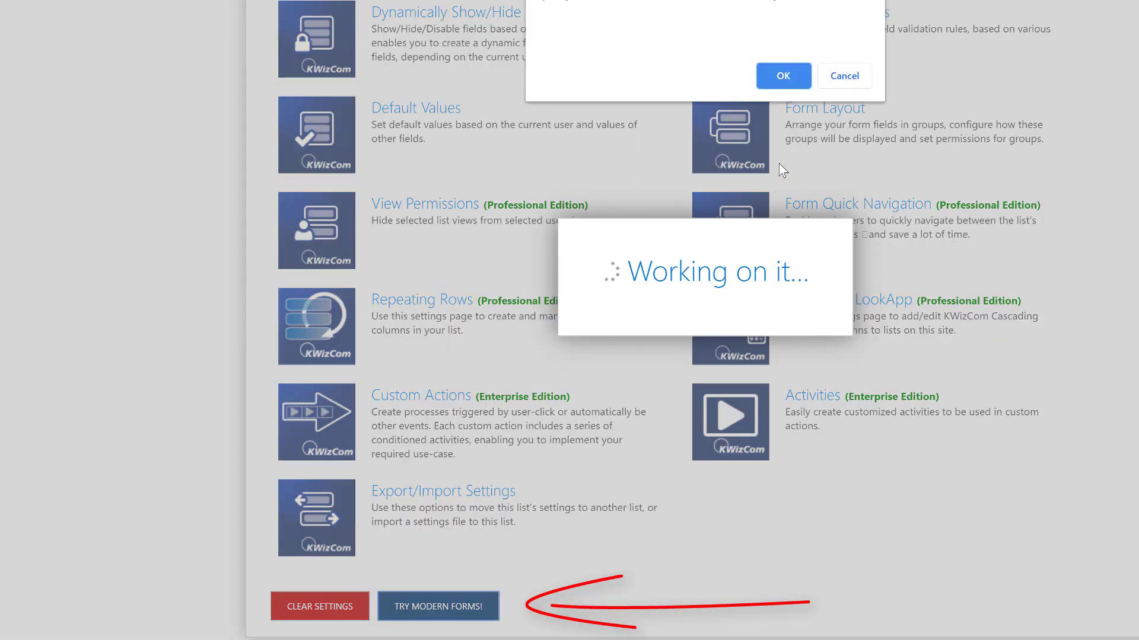
click(783, 76)
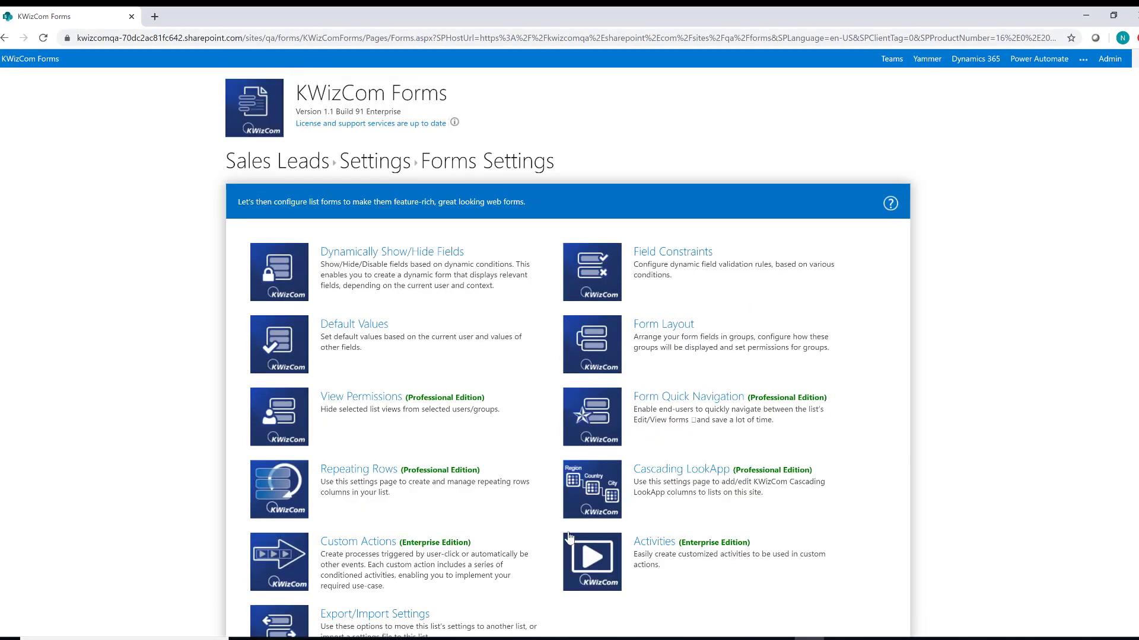
- Return to the Sales Leads list, examine the fields of the KWizCom new item form, and cancel it
click(283, 172)
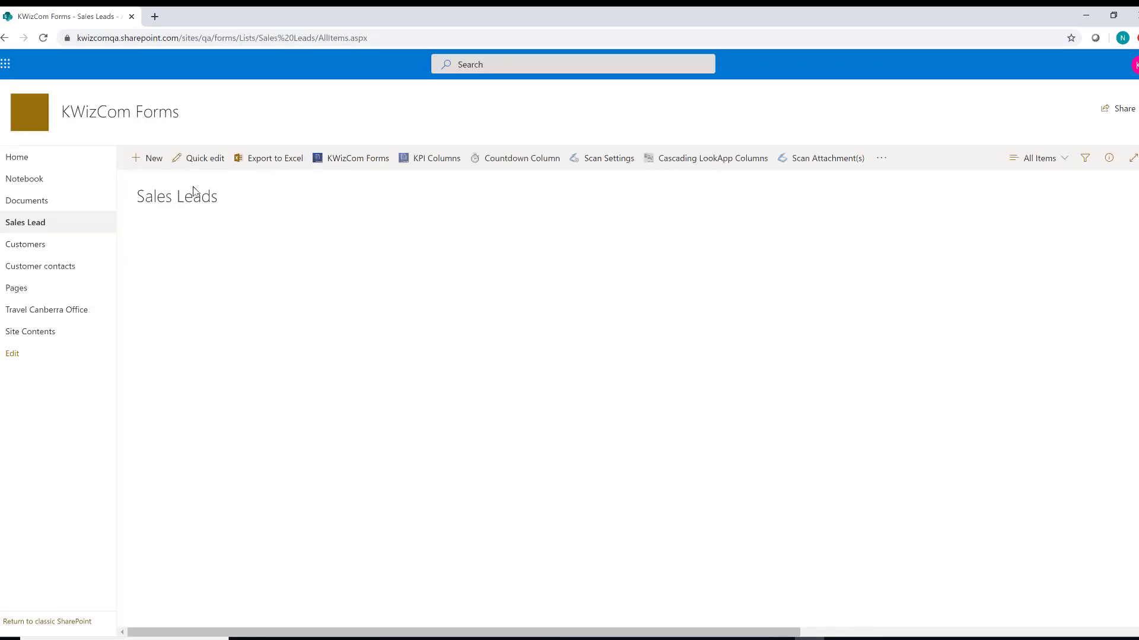
click(153, 159)
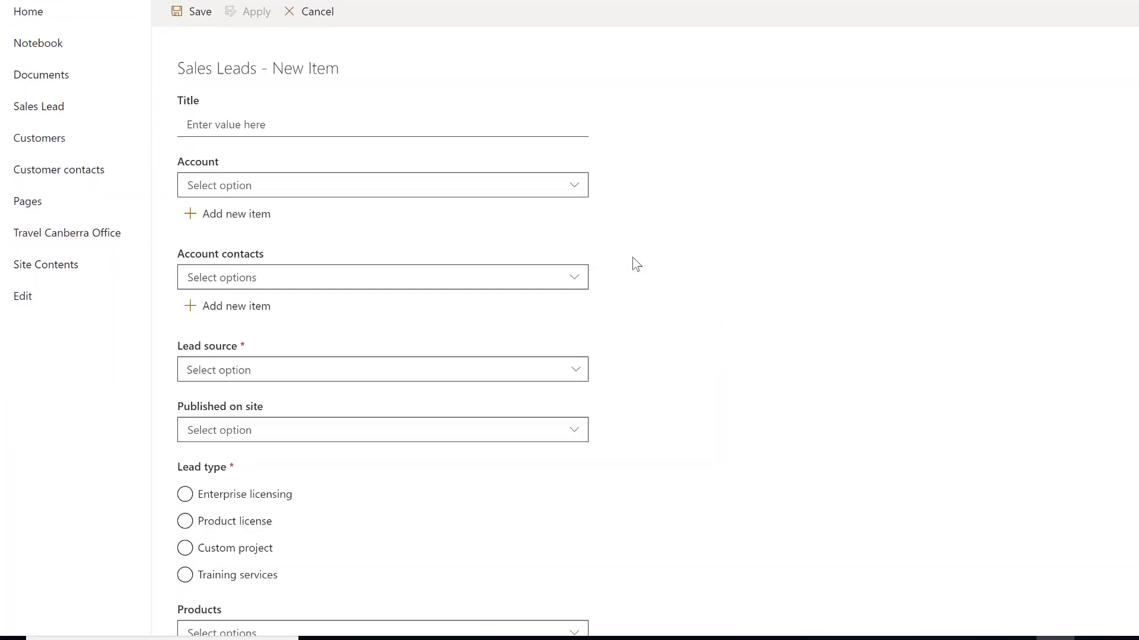
scroll(633, 257, down, 8)
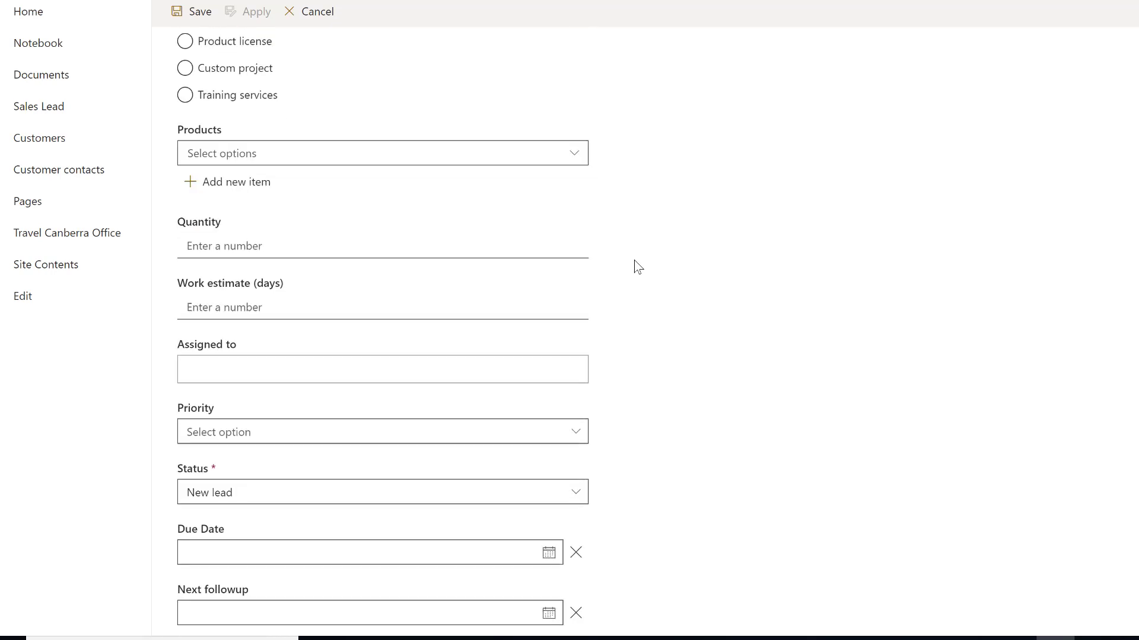
scroll(637, 265, down, 4)
scroll(648, 315, down, 4)
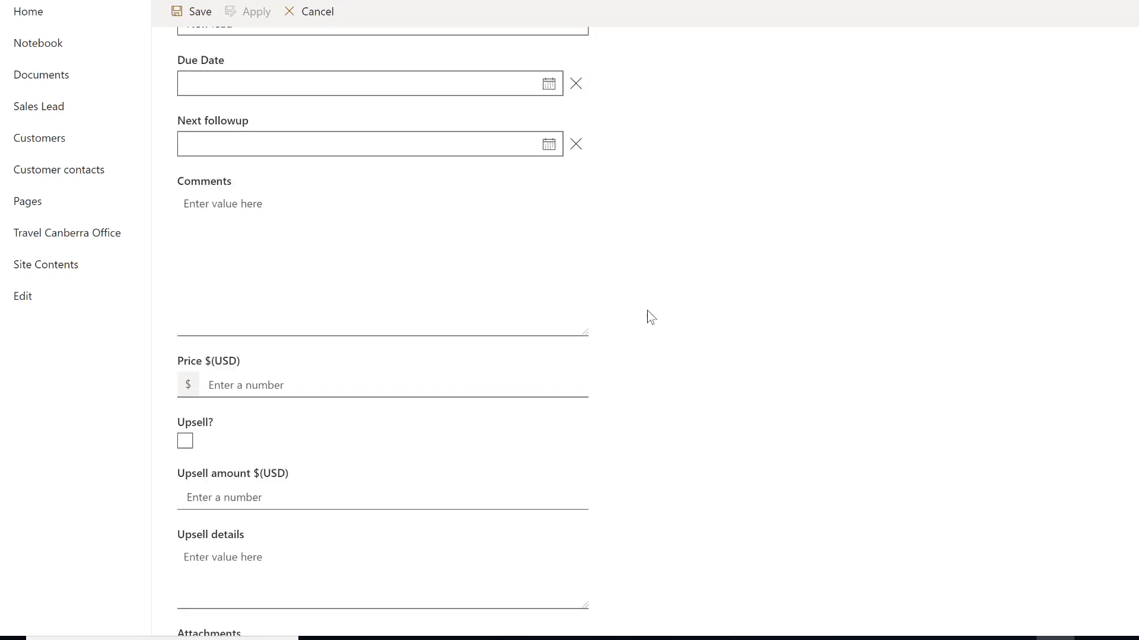
scroll(650, 317, up, 15)
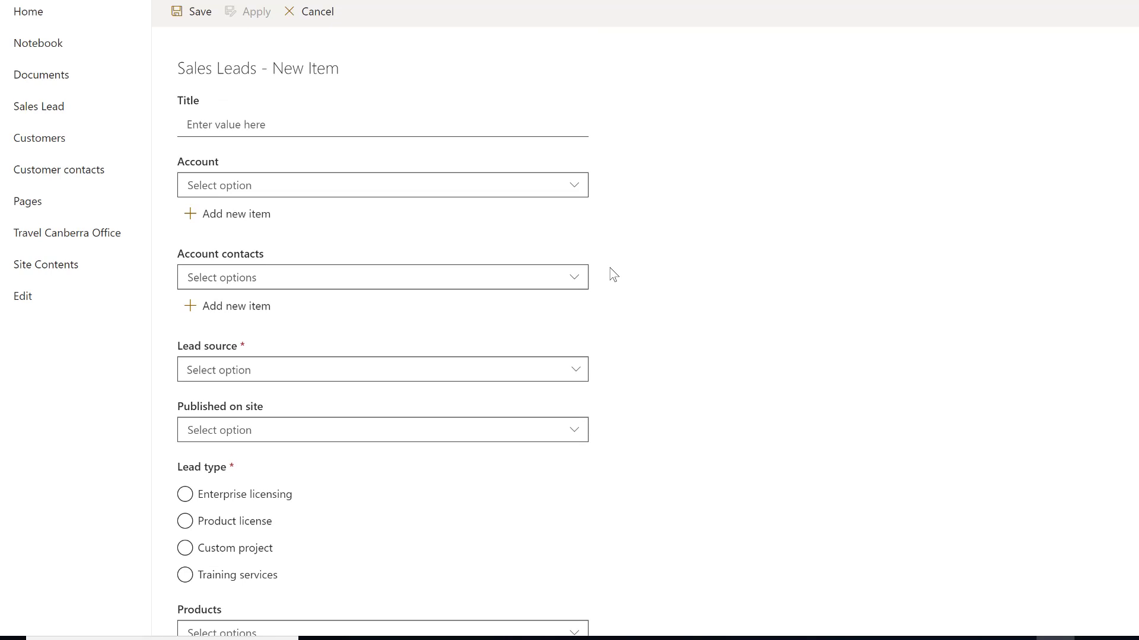
click(316, 13)
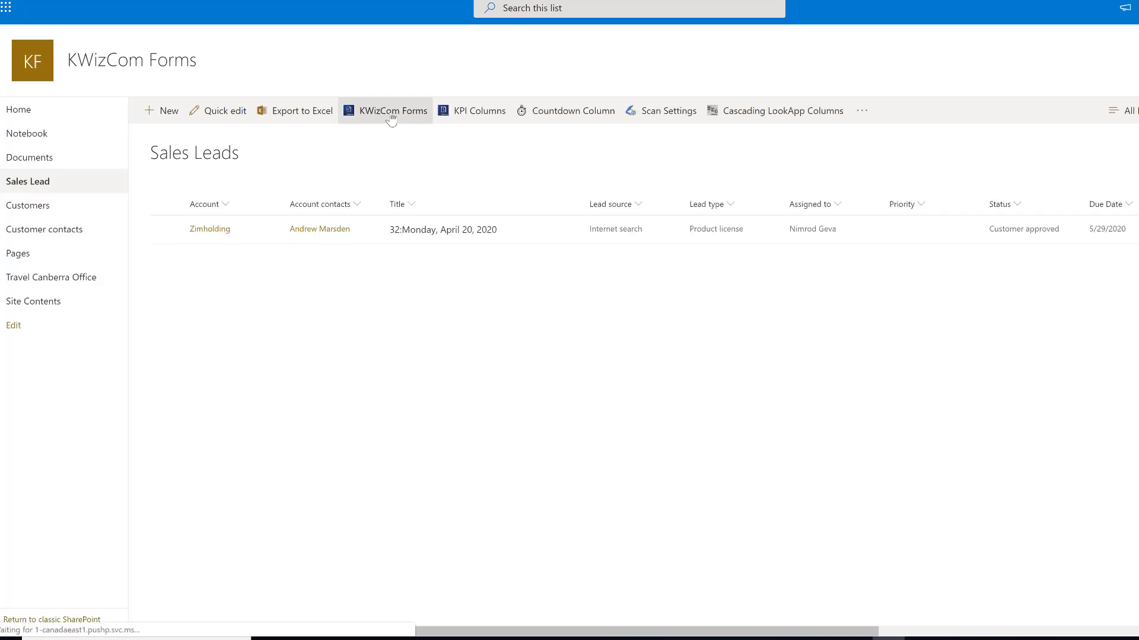
- Open the Dynamically Show/Hide Fields settings in the list's KWizCom Forms configuration
click(392, 112)
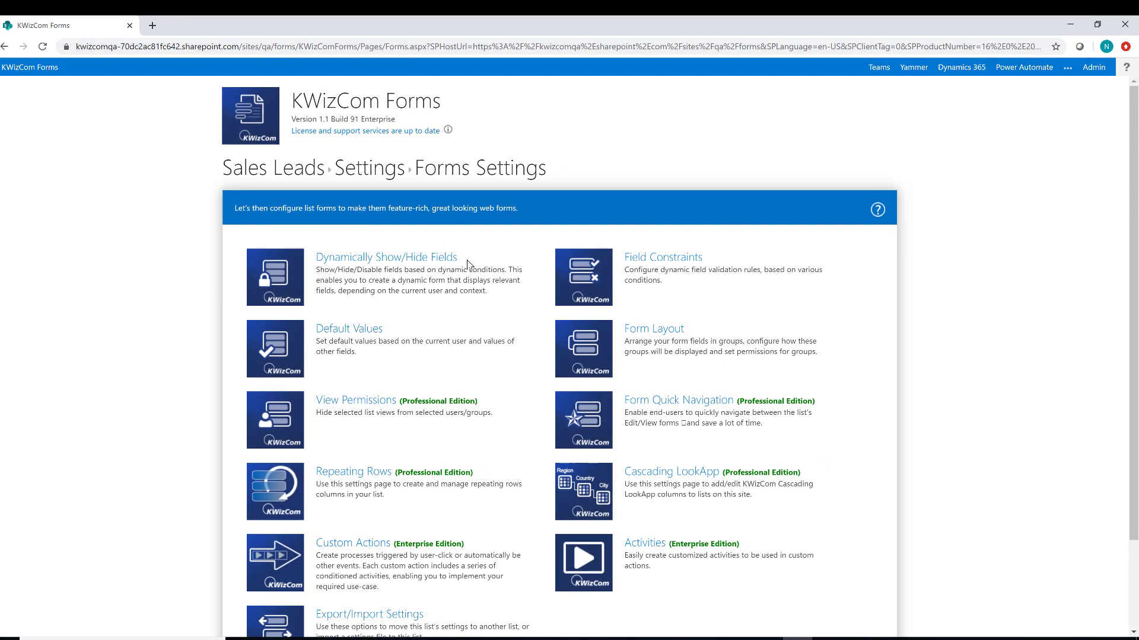
drag(458, 259, 315, 262)
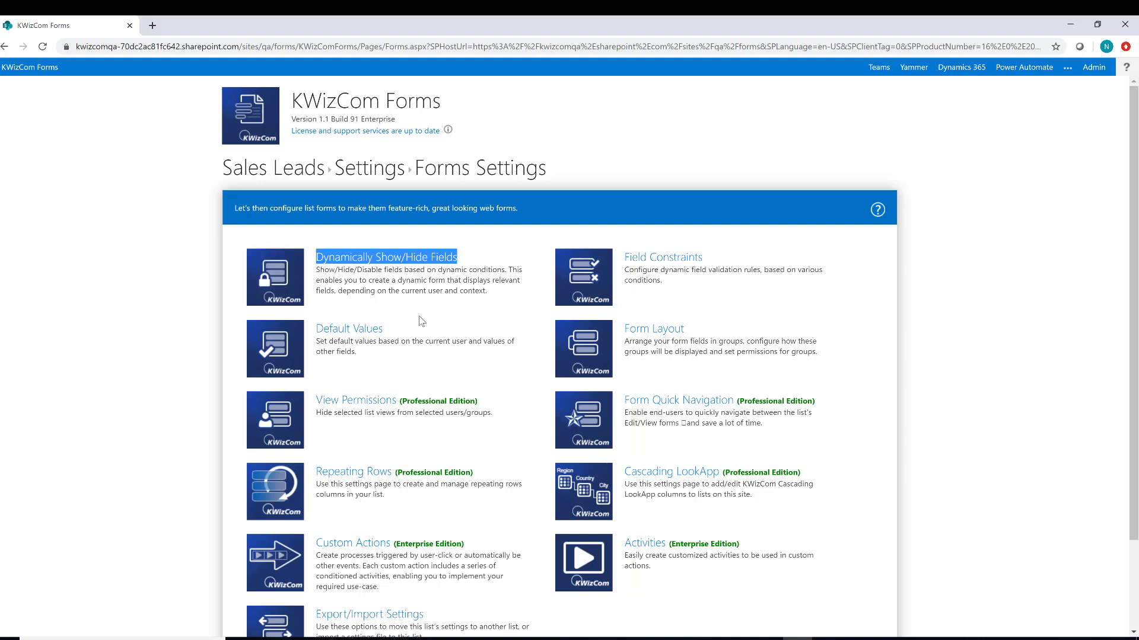
click(277, 279)
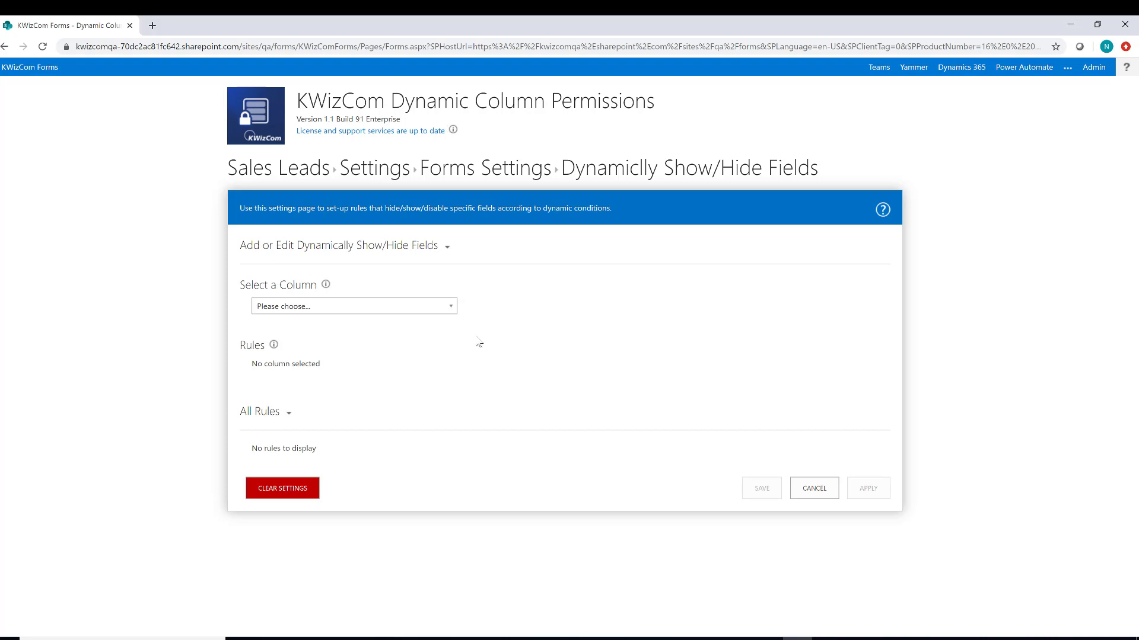
- Choose the Published on site column and add a new rule for it
click(415, 307)
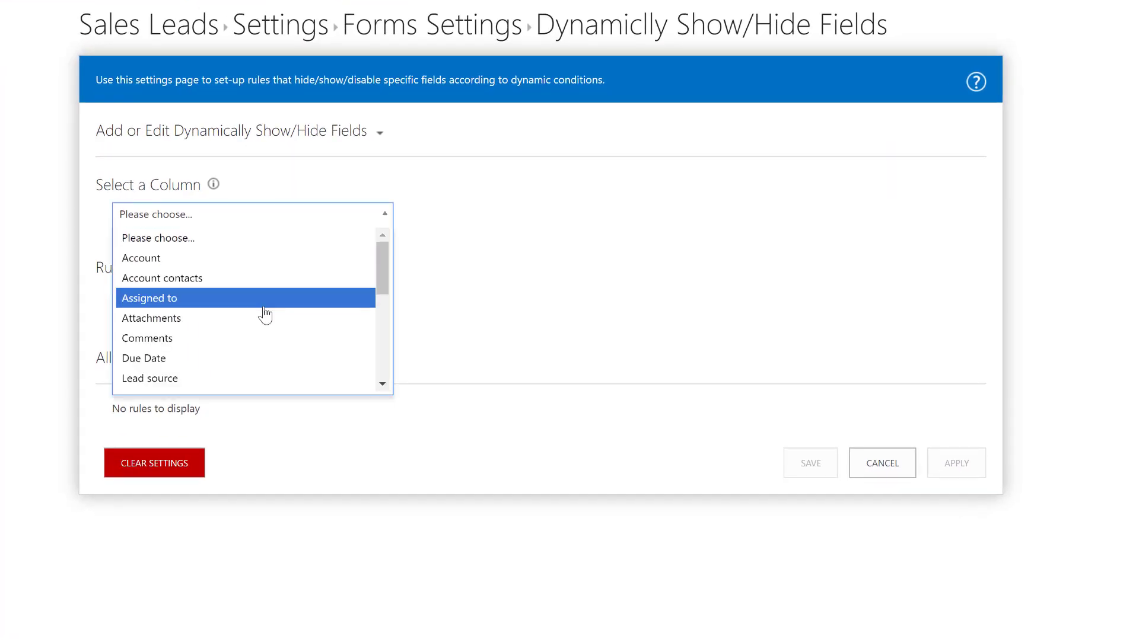
scroll(265, 315, down, 3)
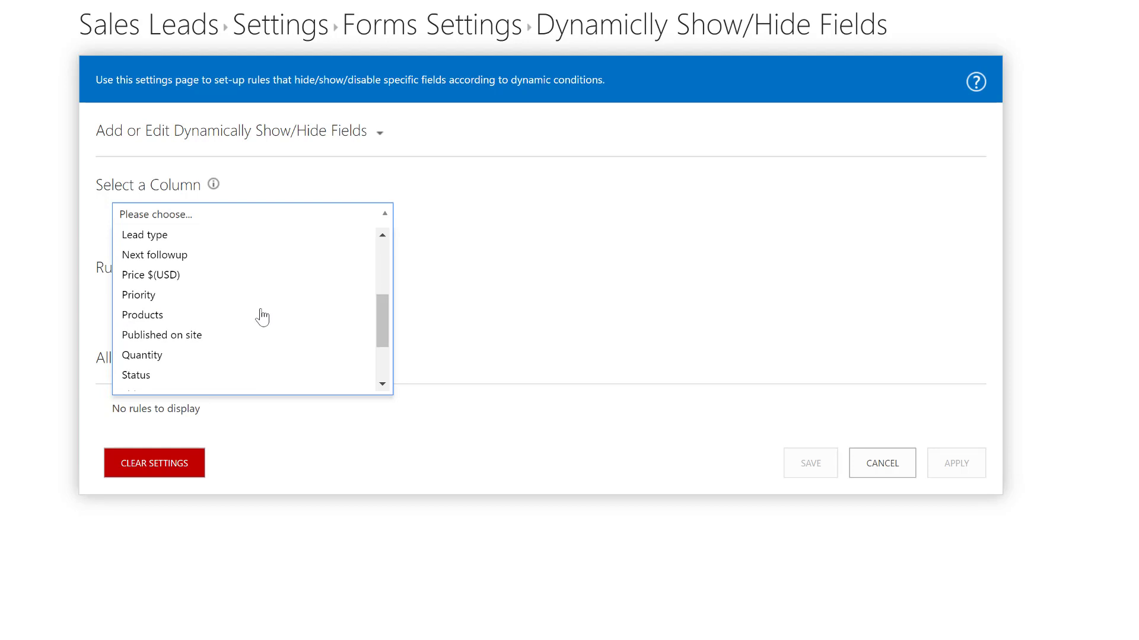
click(215, 337)
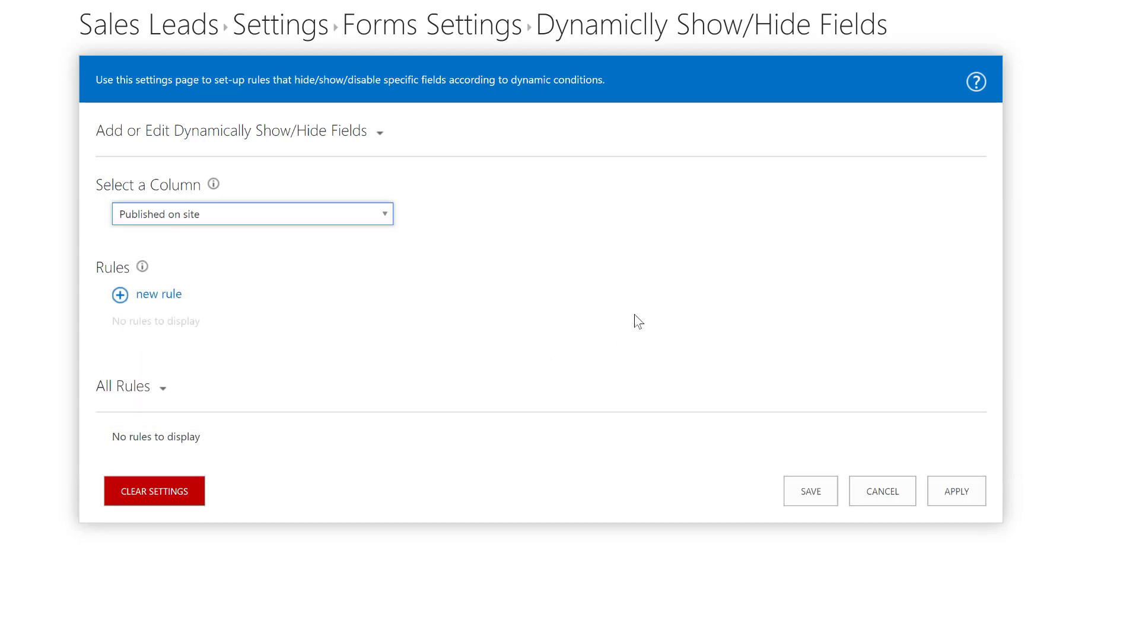
click(159, 297)
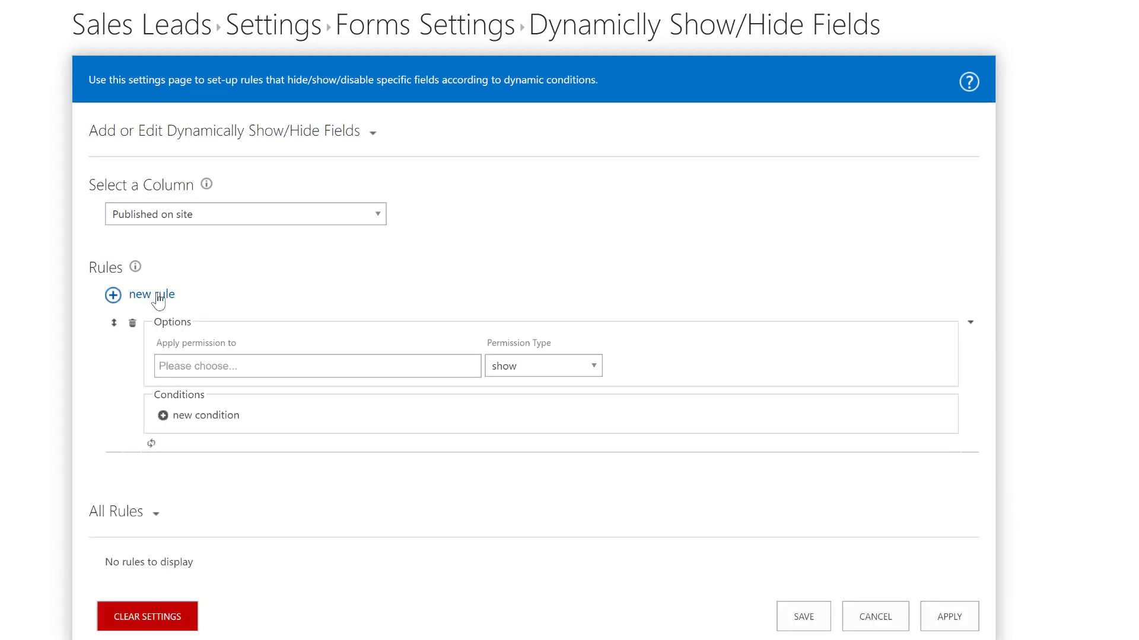
- Apply the rule to the new item, edit item and view item forms and set its permission type to hide
click(235, 350)
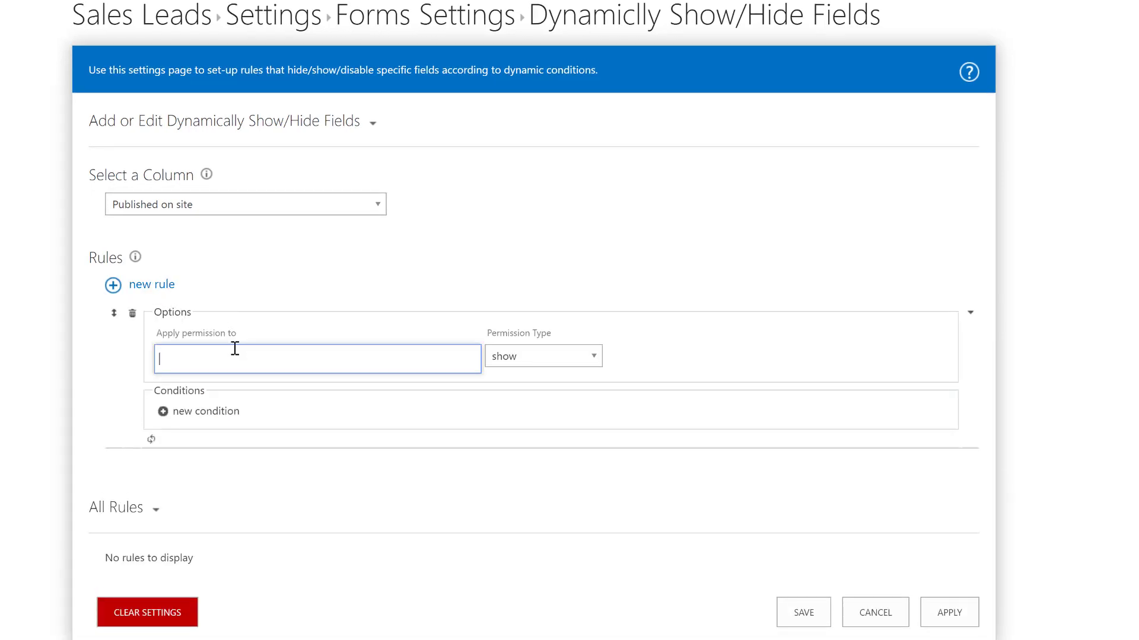
click(240, 394)
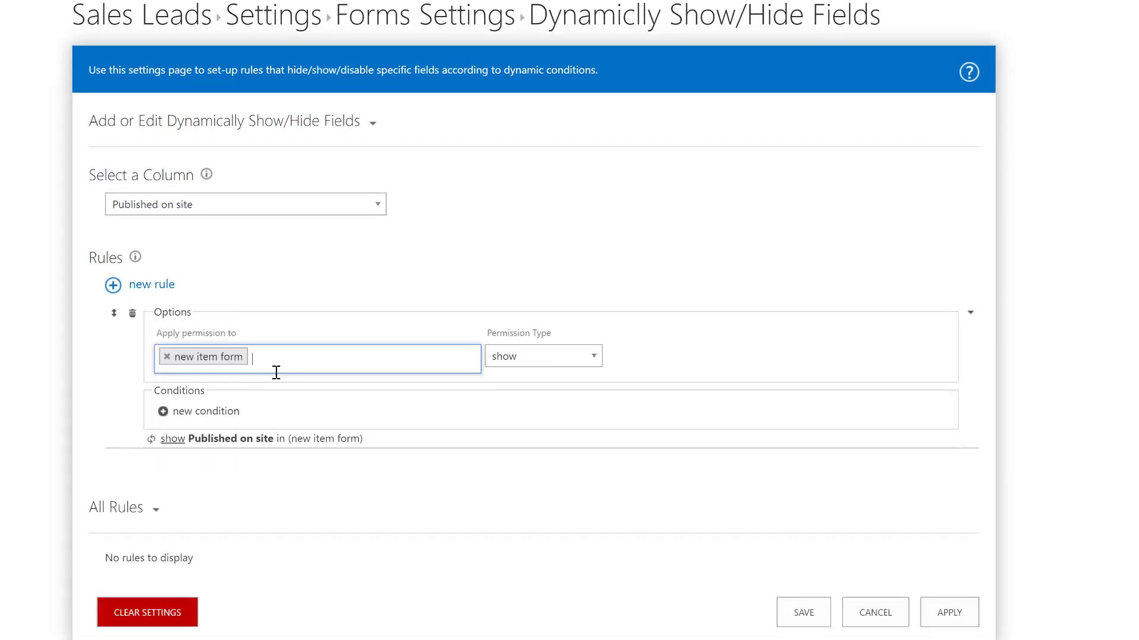
click(296, 354)
click(280, 387)
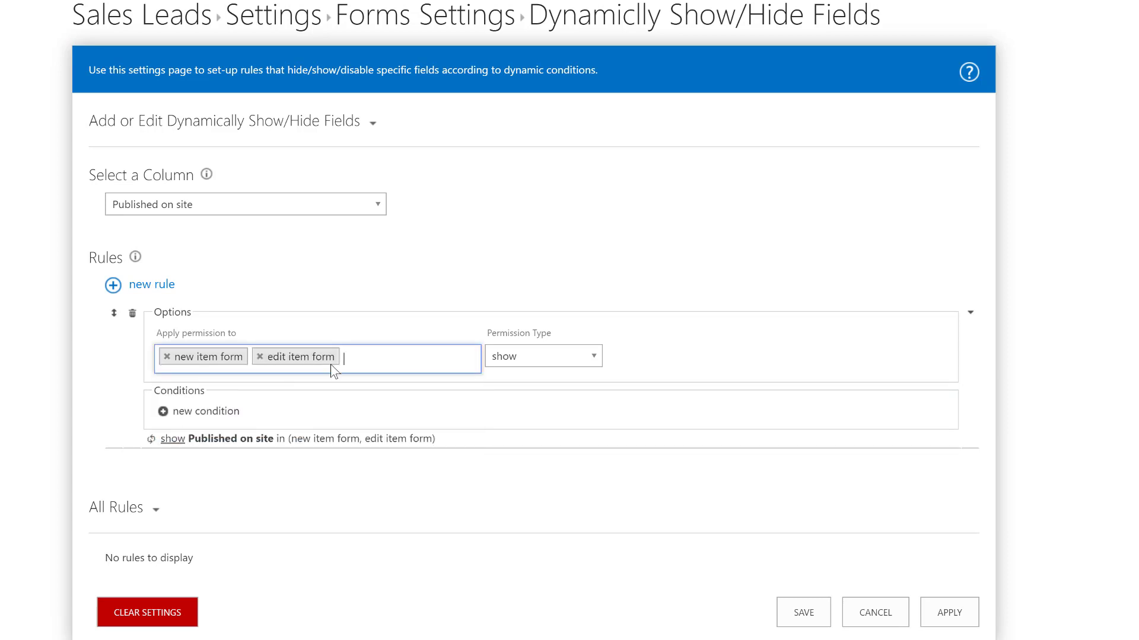
click(358, 355)
click(325, 388)
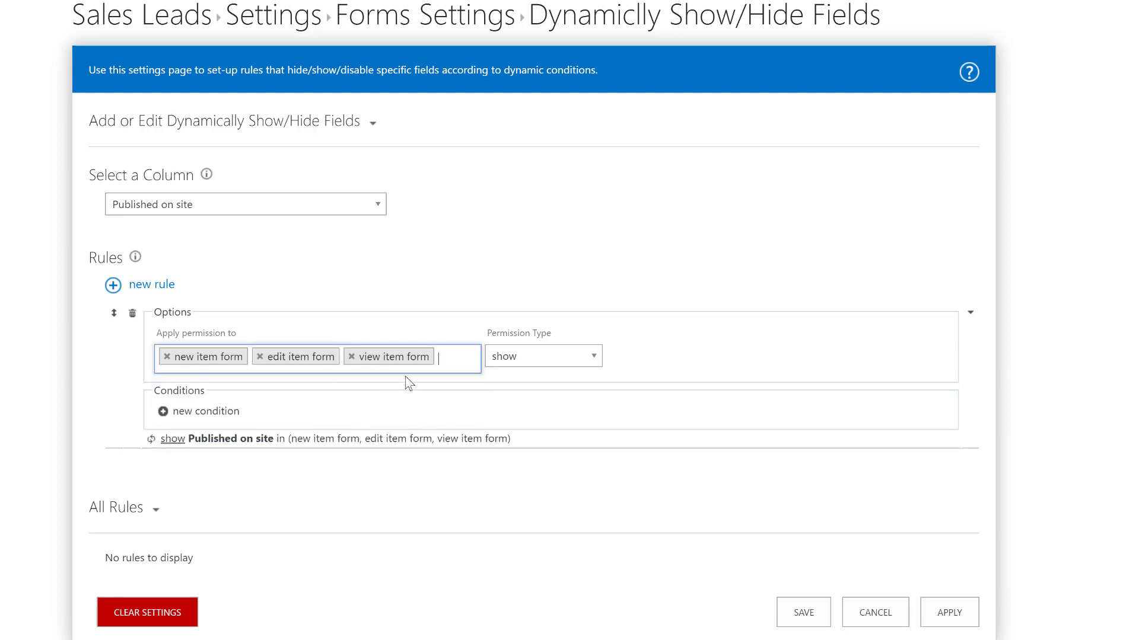
click(457, 357)
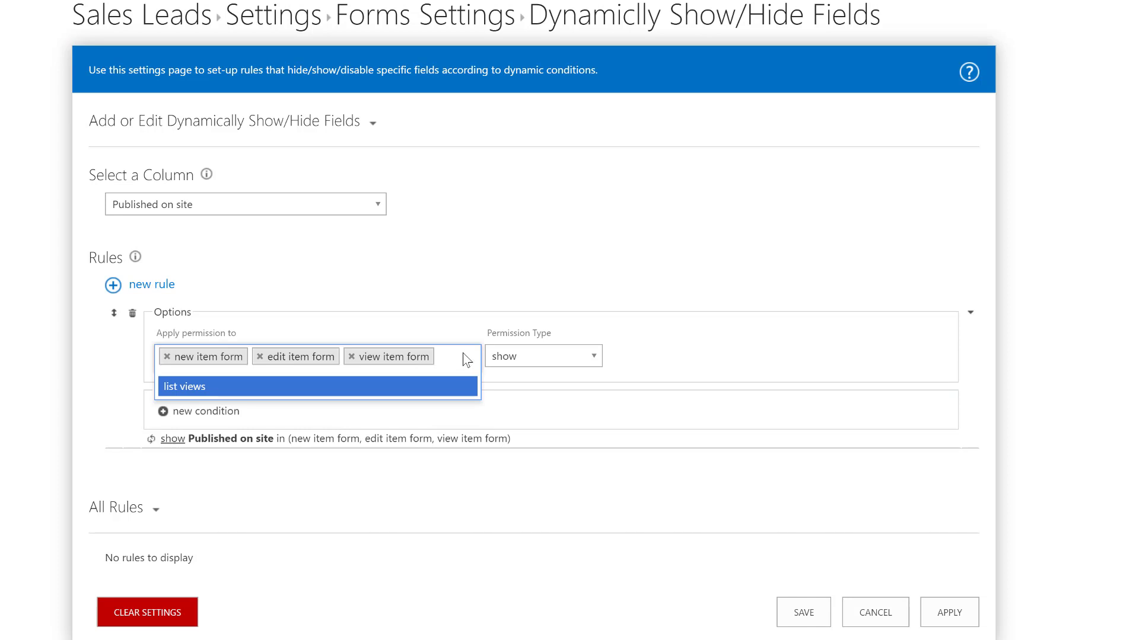
click(718, 229)
click(584, 357)
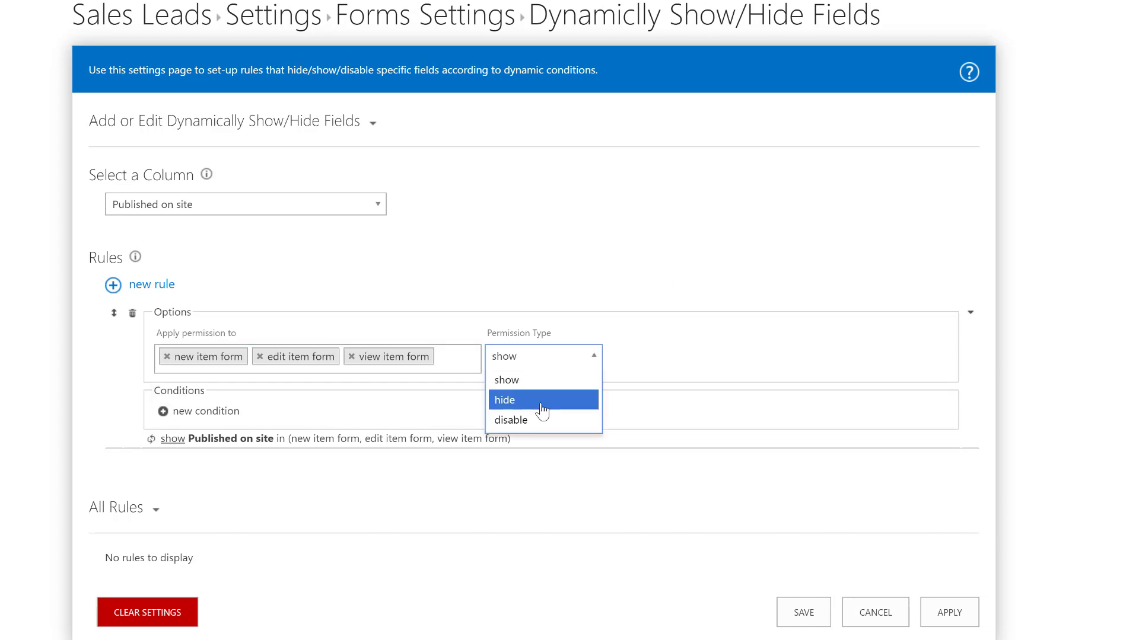
click(540, 400)
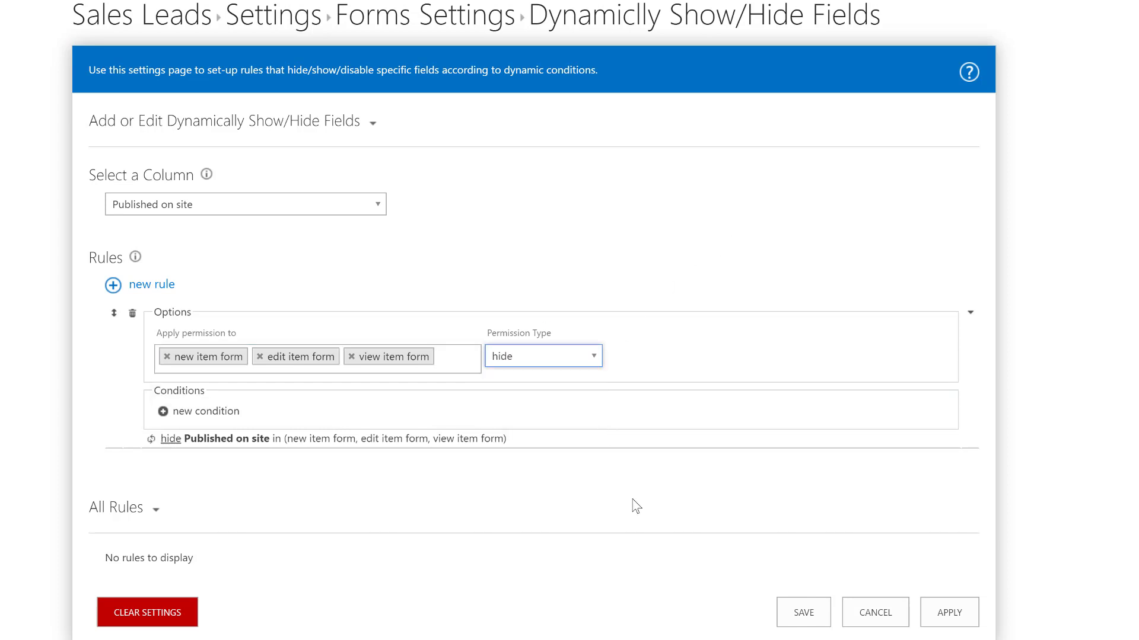
- Add the condition that Lead source's current value is not equal to Ad/banner and apply the Published on site rule
click(204, 413)
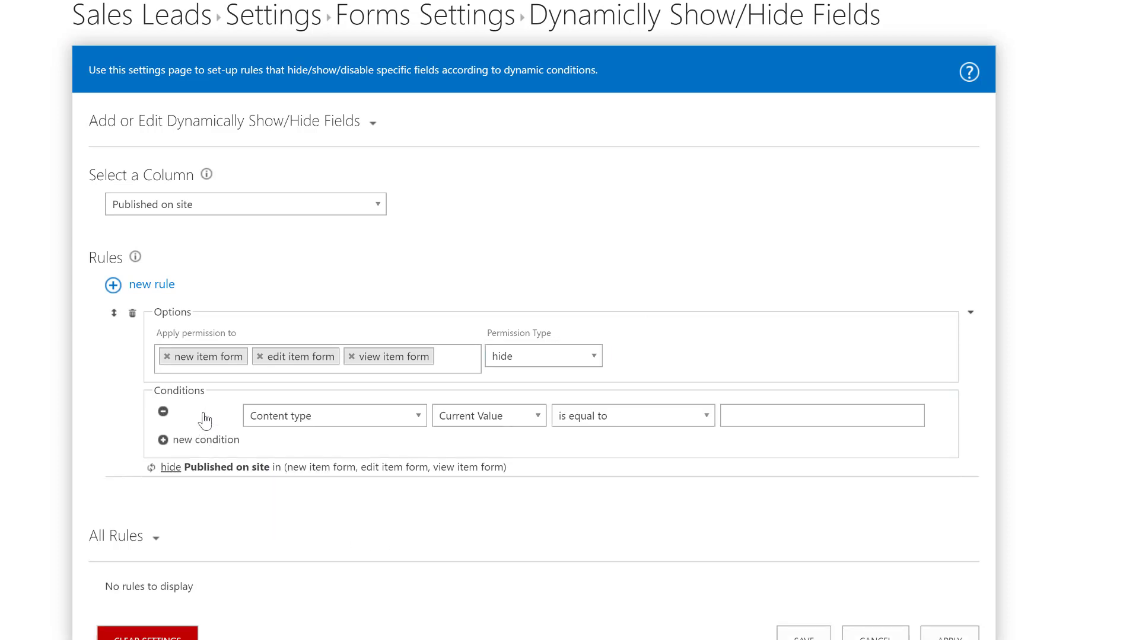
click(330, 423)
scroll(331, 541, down, 3)
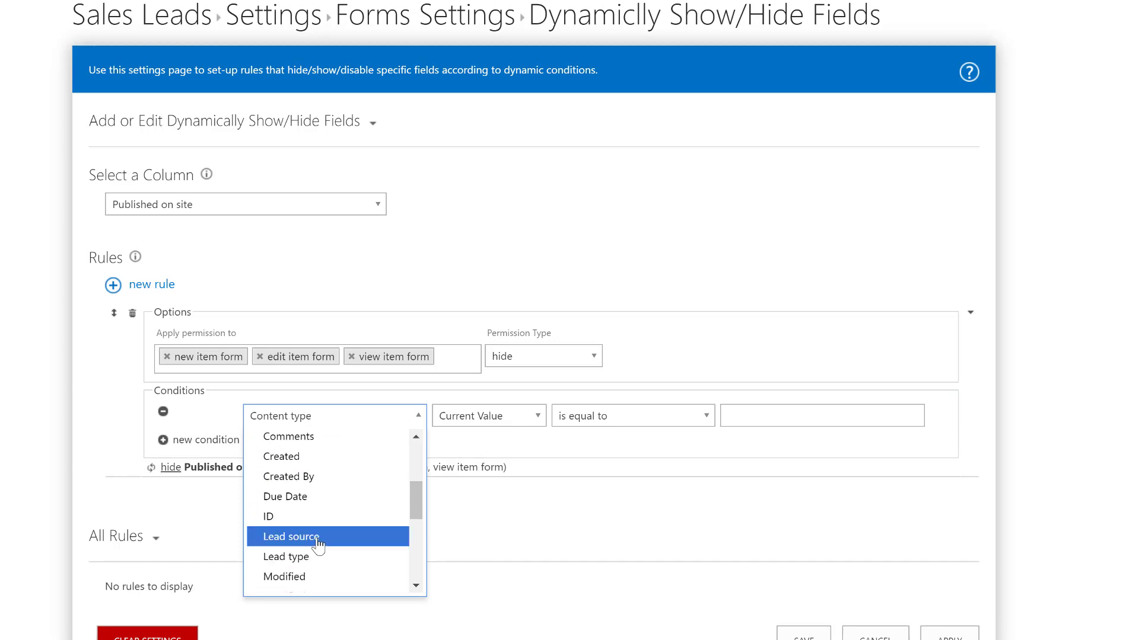
click(333, 542)
click(632, 430)
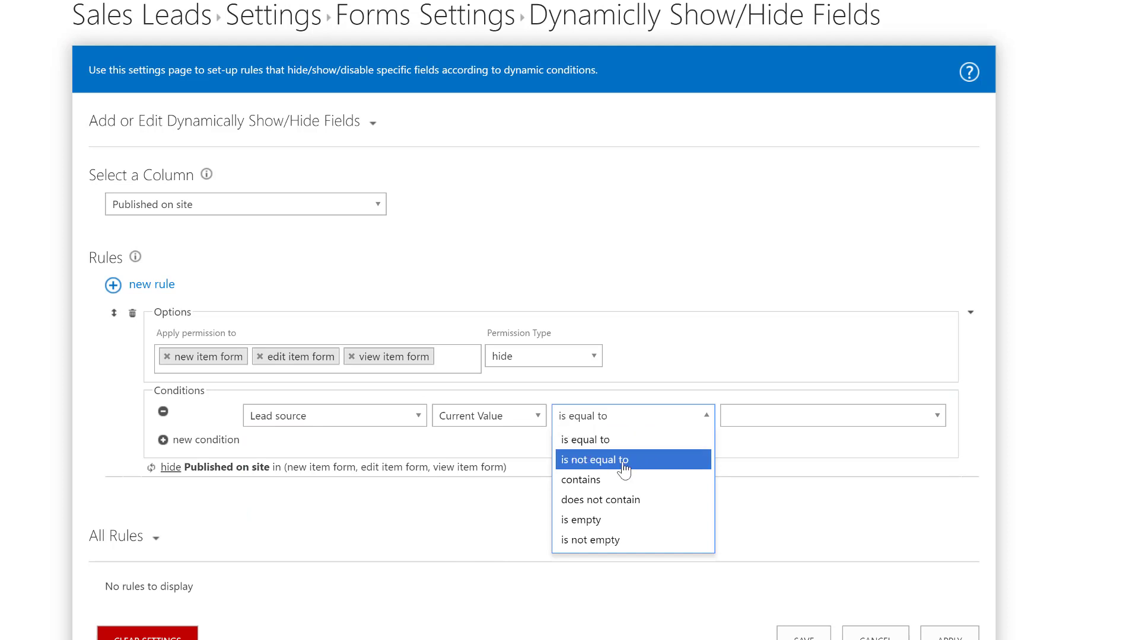
click(681, 461)
click(762, 418)
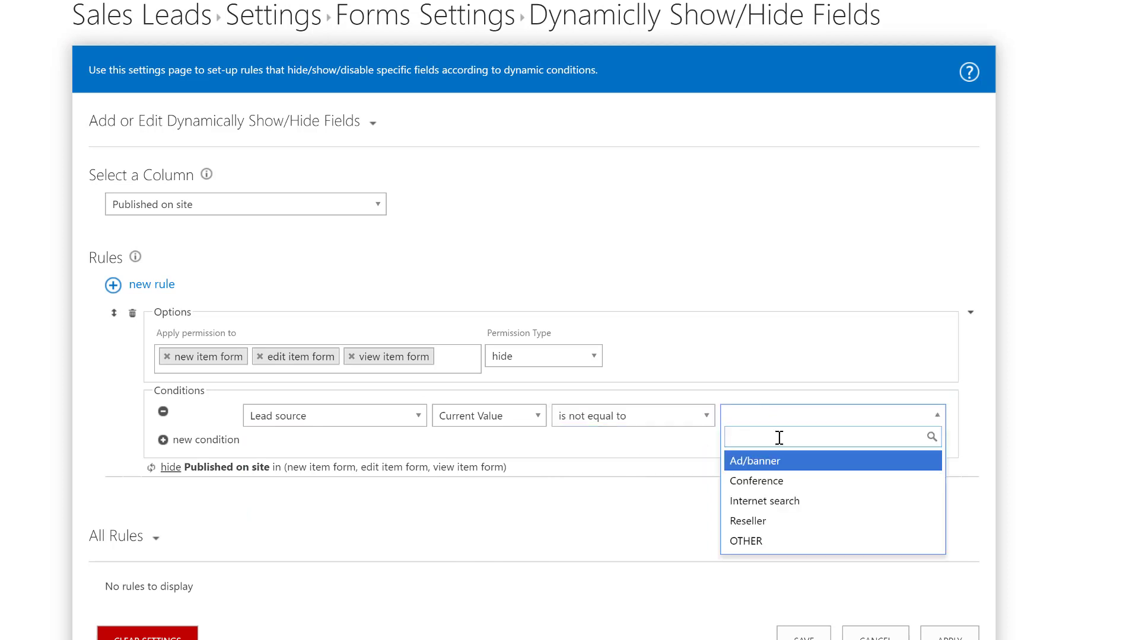
click(778, 463)
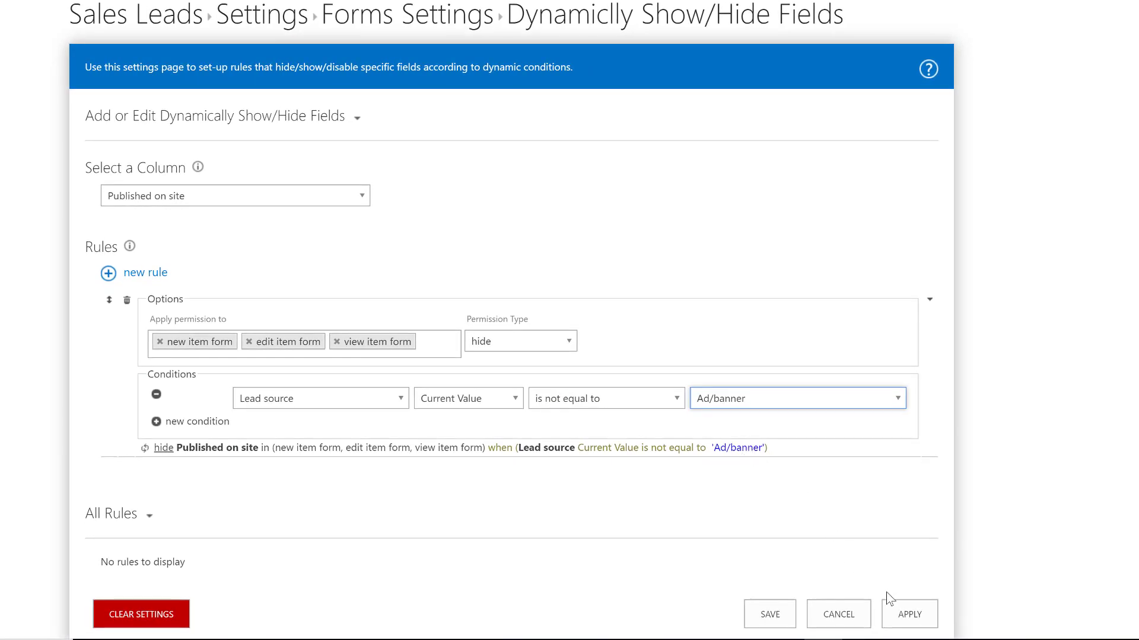
click(937, 633)
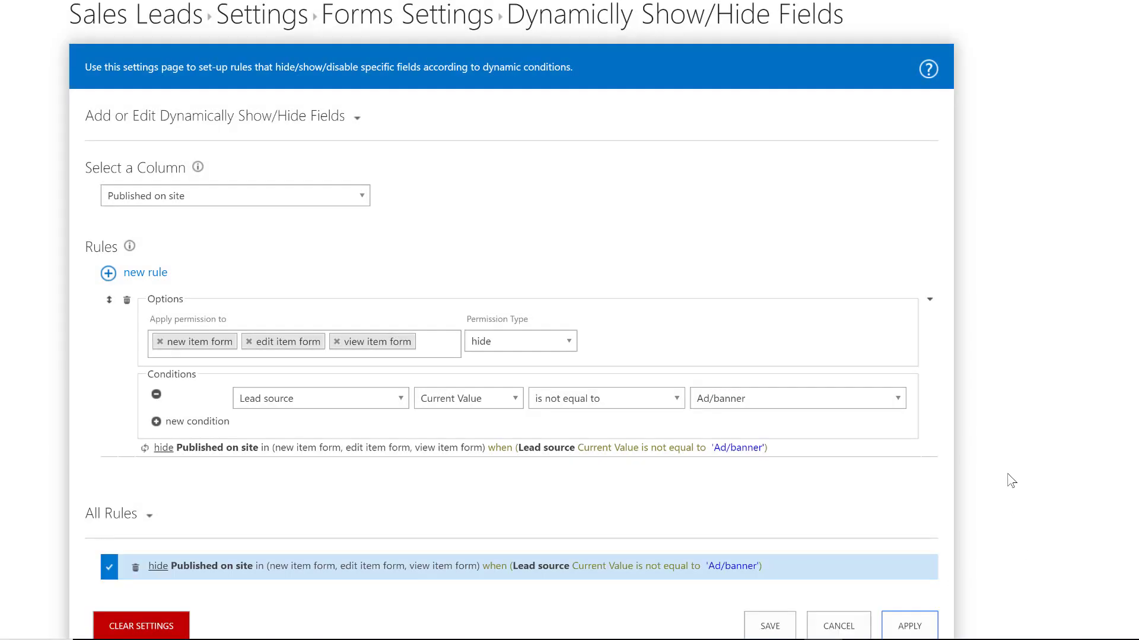
- Choose the Products column and add a new rule for it
scroll(1011, 480, down, 1)
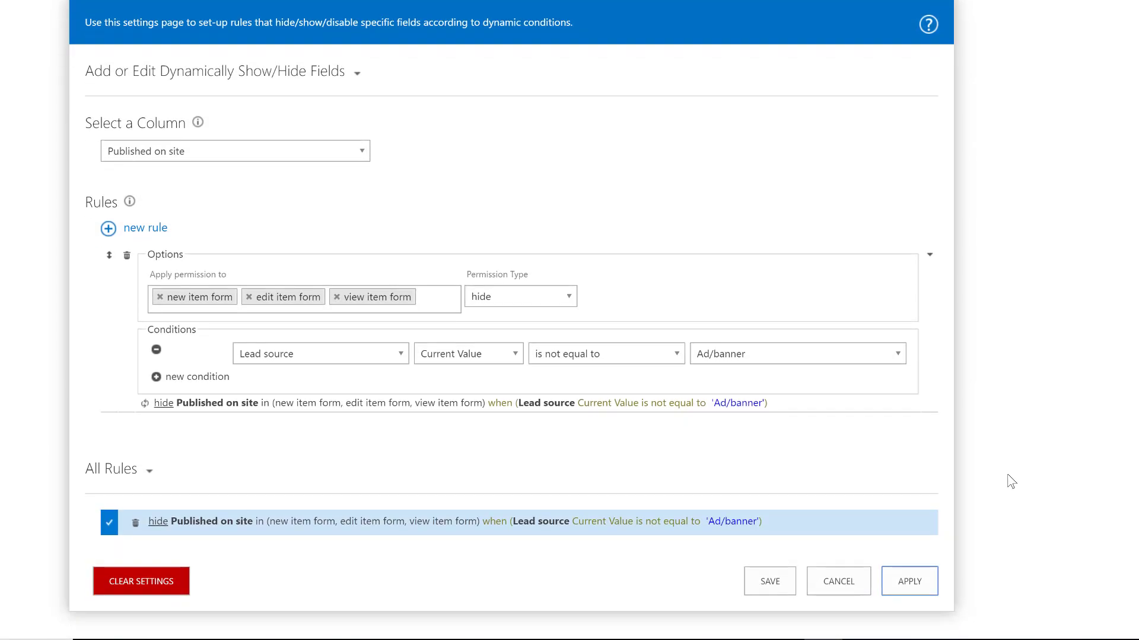
click(223, 151)
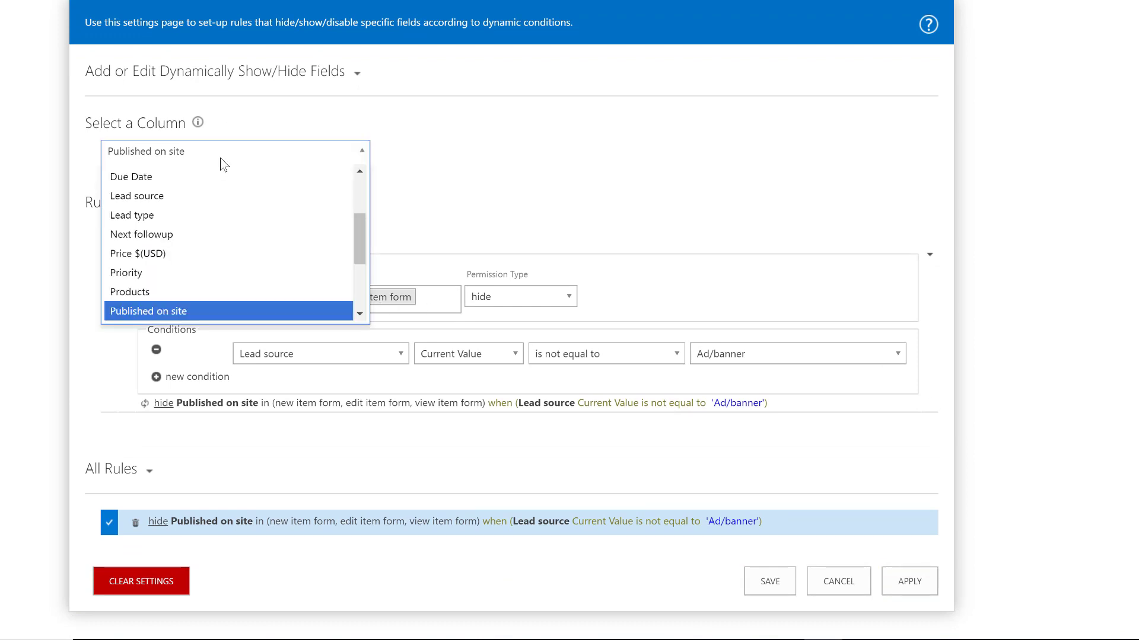
click(203, 291)
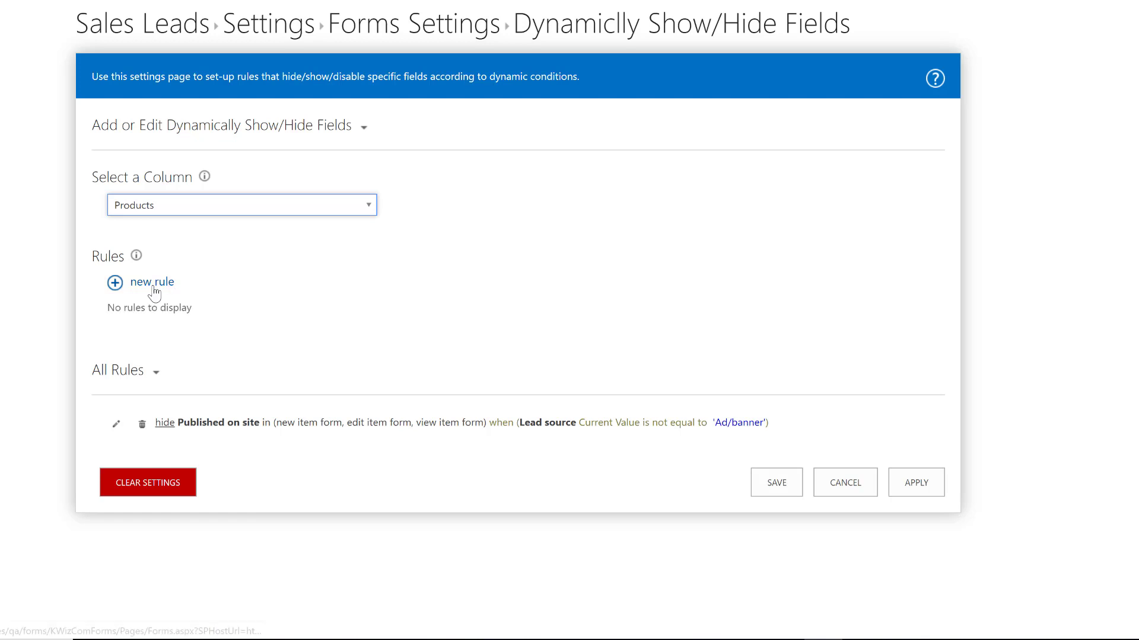
click(153, 287)
click(154, 288)
- Apply the Products rule to the new item, edit item and view item forms with permission type hide
scroll(190, 325, down, 1)
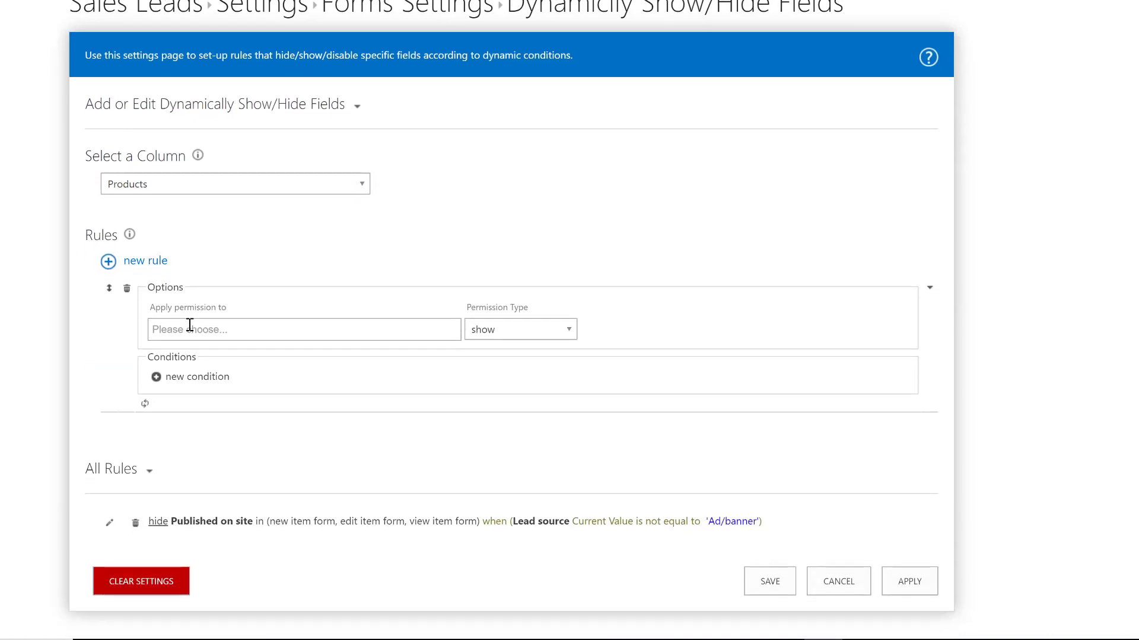
click(189, 325)
click(182, 359)
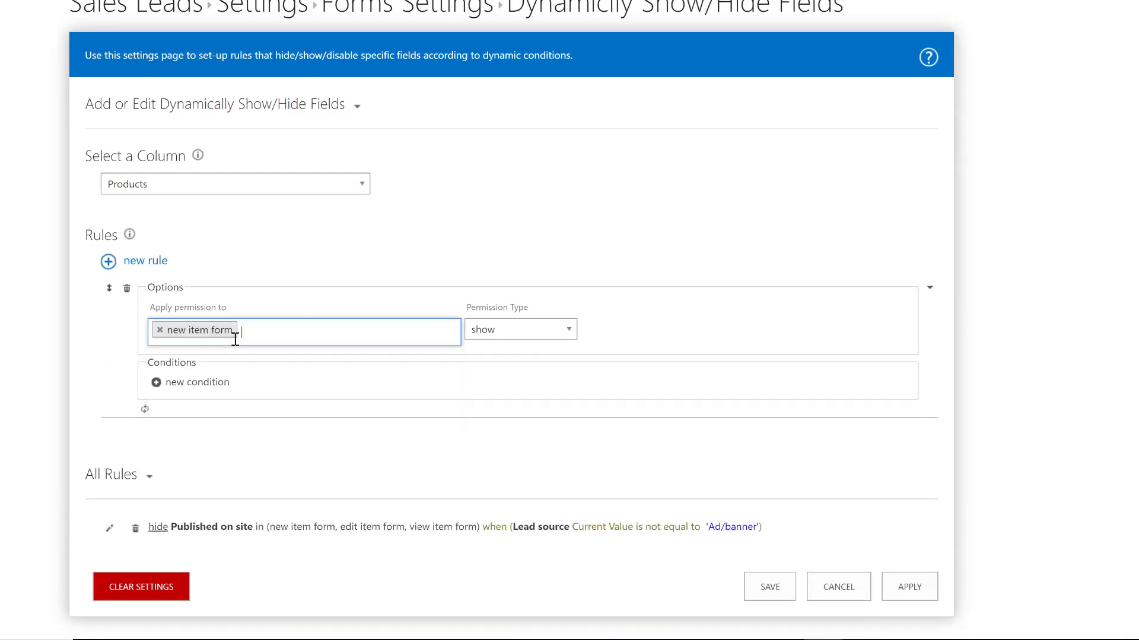
click(267, 329)
click(255, 360)
click(363, 328)
click(343, 358)
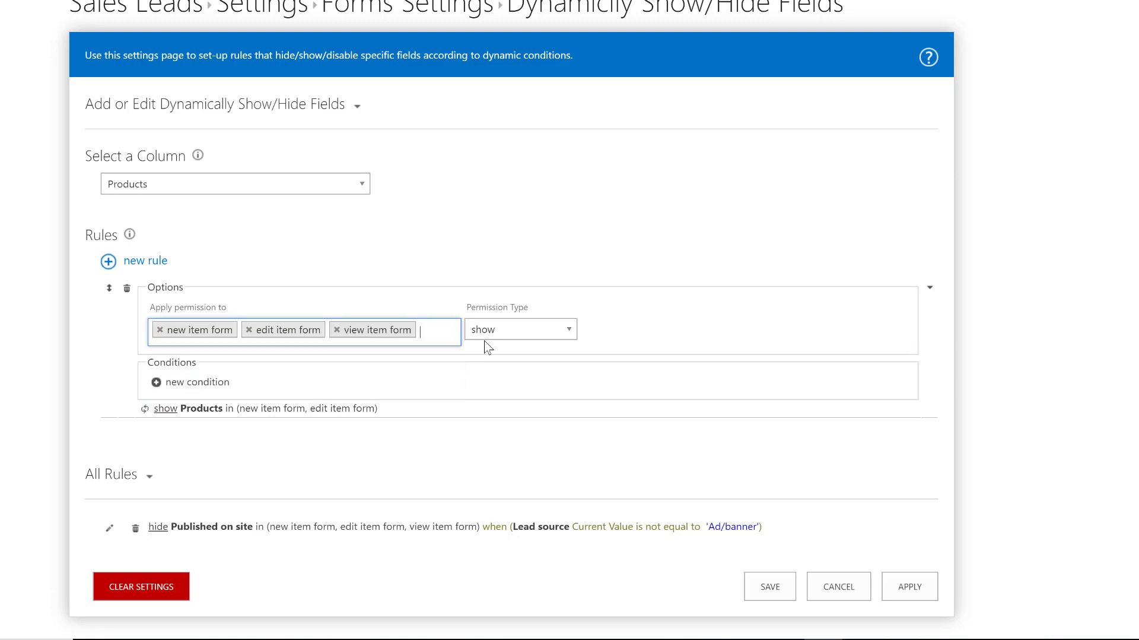
click(500, 336)
click(491, 372)
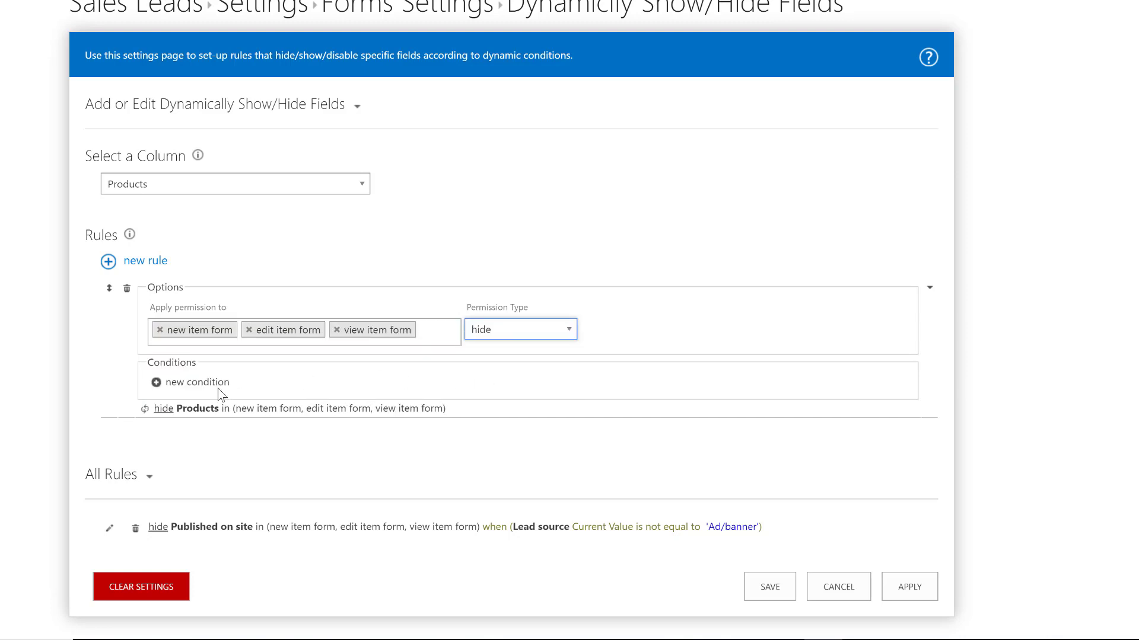
- Add the condition that Lead type's current value is not equal to Product license and apply the Products rule
click(232, 386)
click(305, 389)
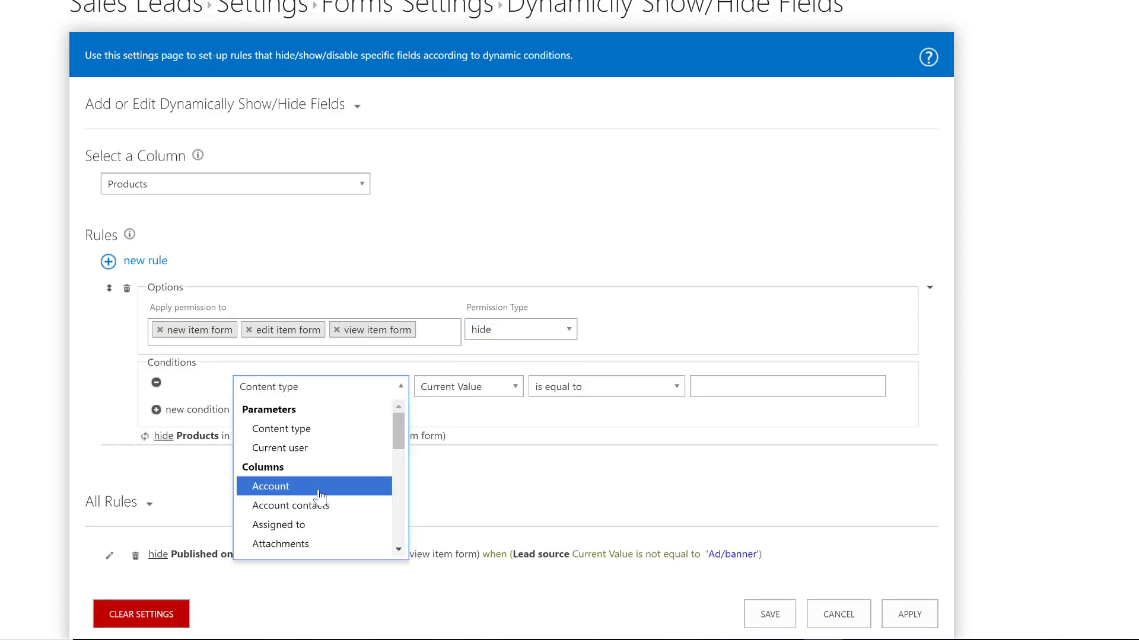
scroll(318, 494, down, 5)
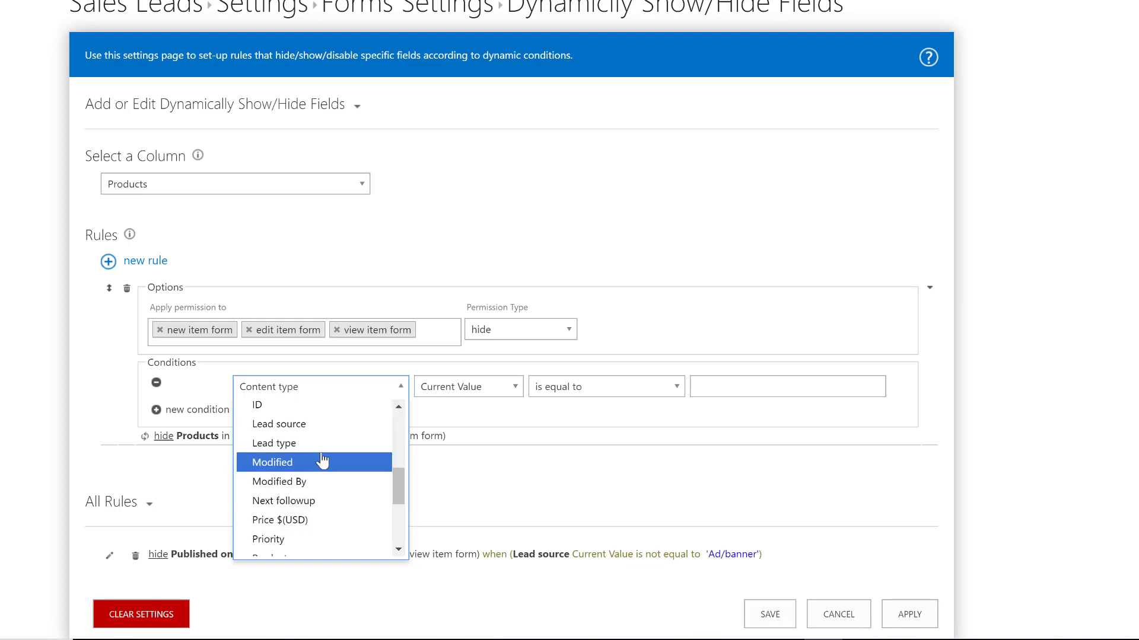
click(320, 445)
click(592, 388)
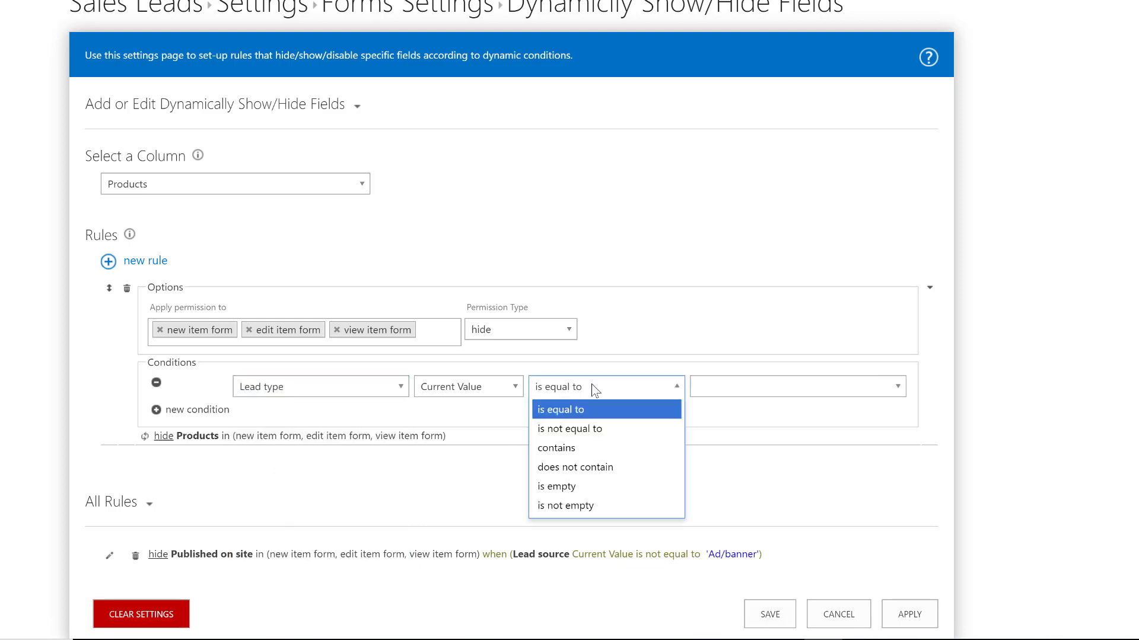
click(584, 434)
click(746, 392)
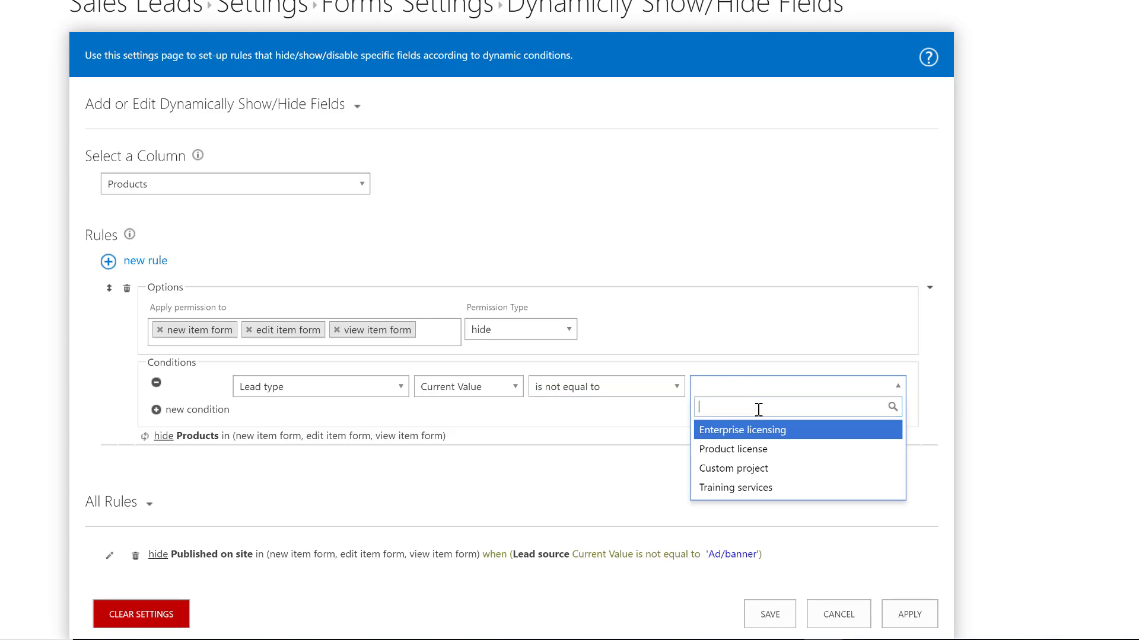
click(757, 449)
click(906, 616)
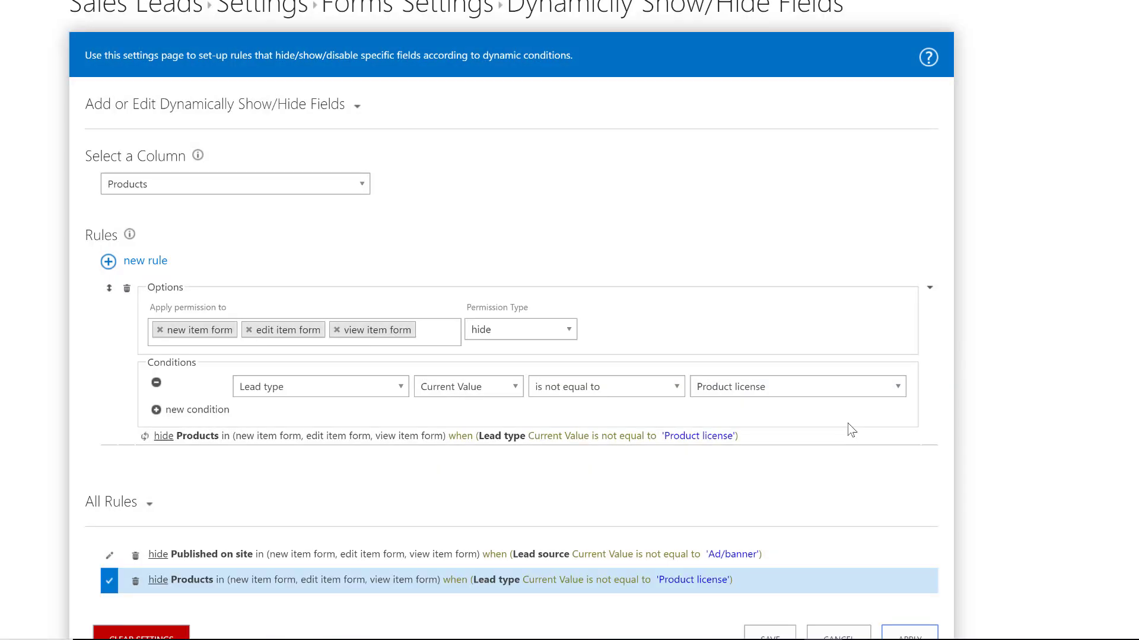
- Choose the Quantity column and add a new rule for it
click(197, 194)
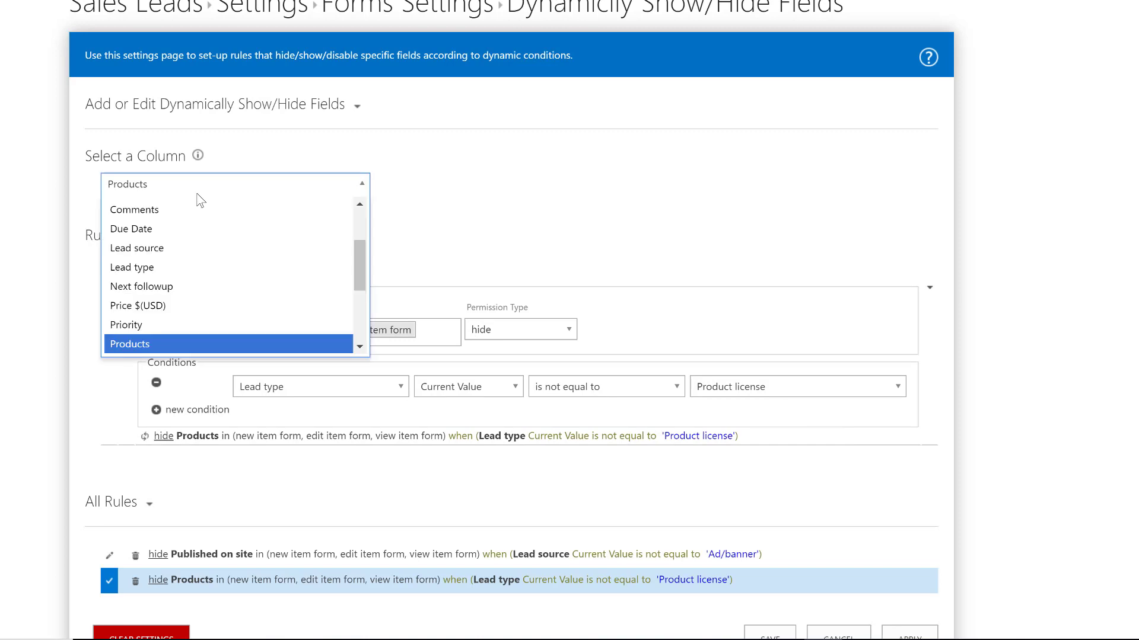
scroll(193, 244, down, 2)
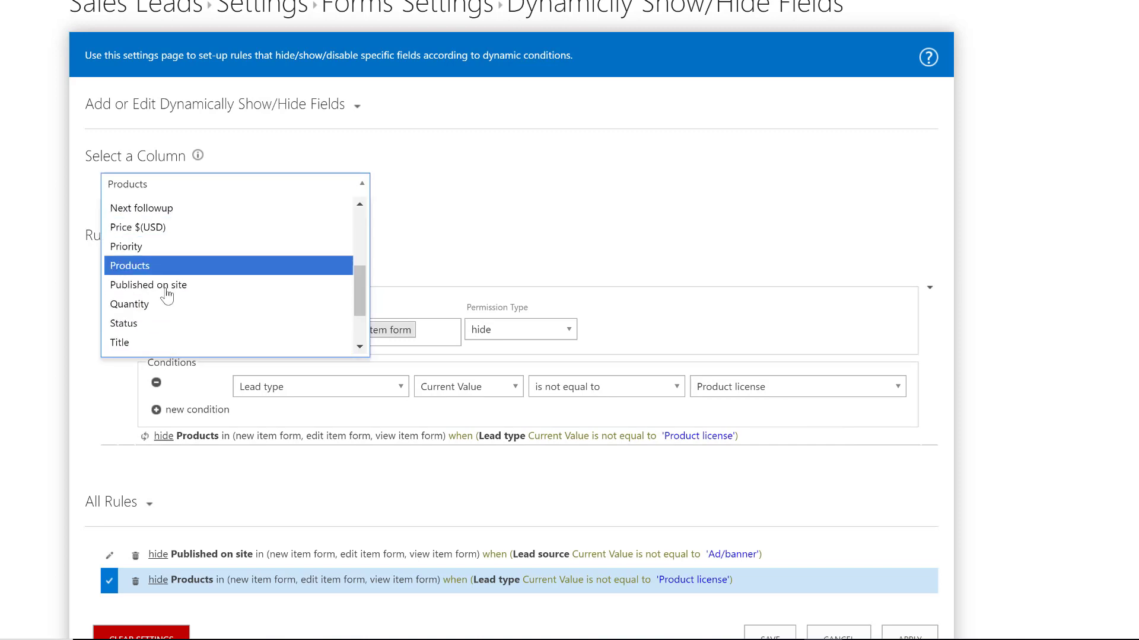
click(159, 305)
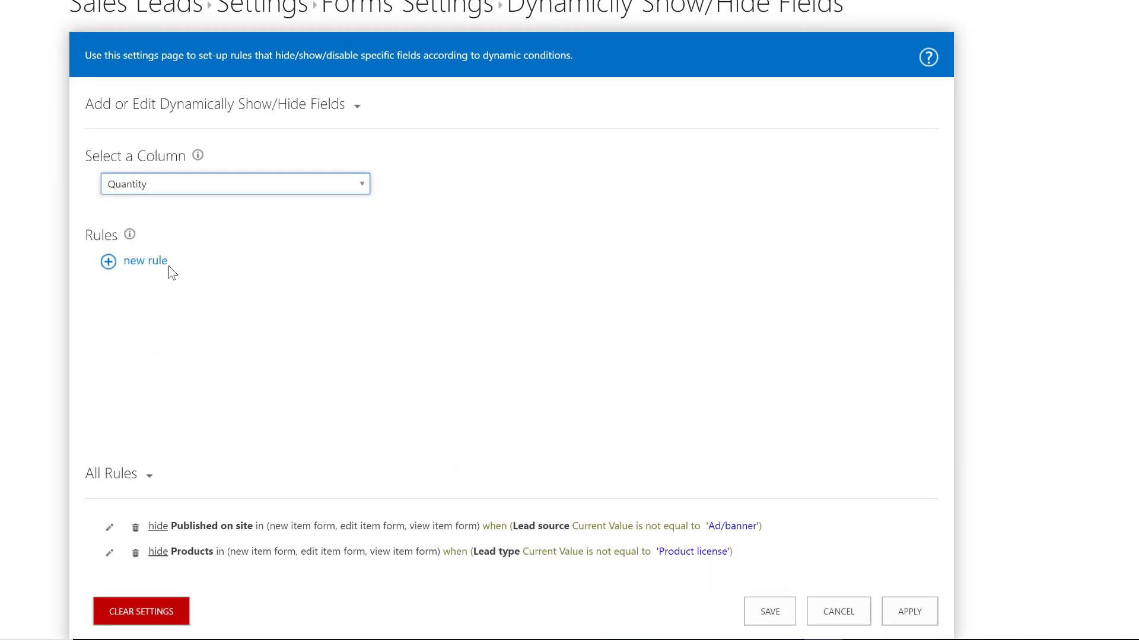
click(148, 285)
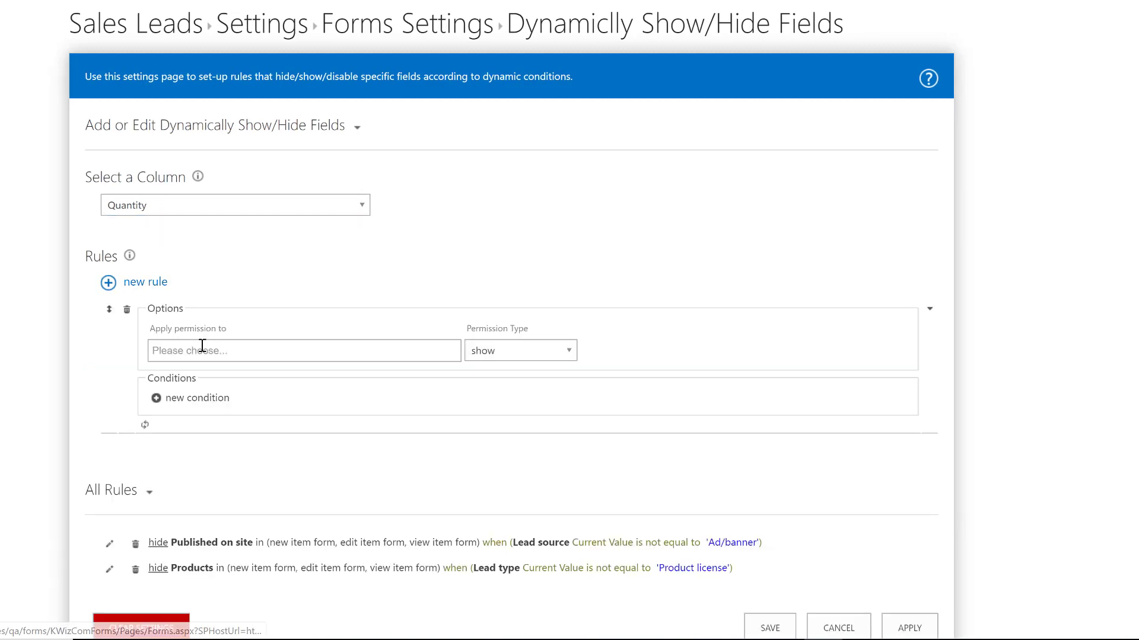
- Apply the Quantity rule to the new item, edit item and view item forms with permission type hide
scroll(202, 346, down, 1)
click(212, 305)
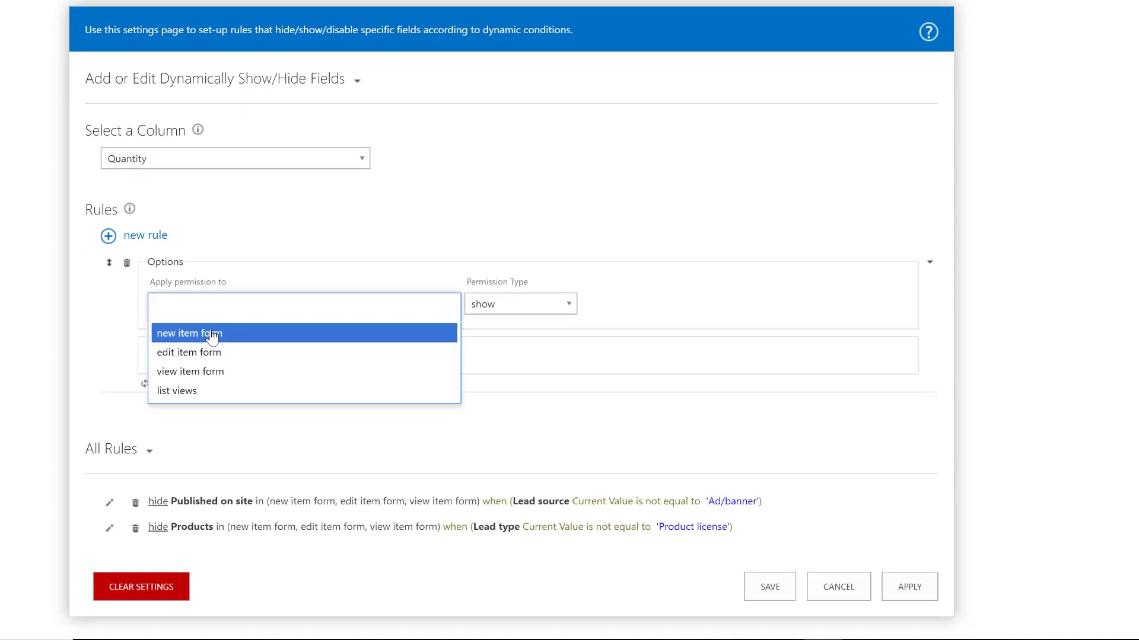
click(211, 334)
click(276, 305)
click(269, 331)
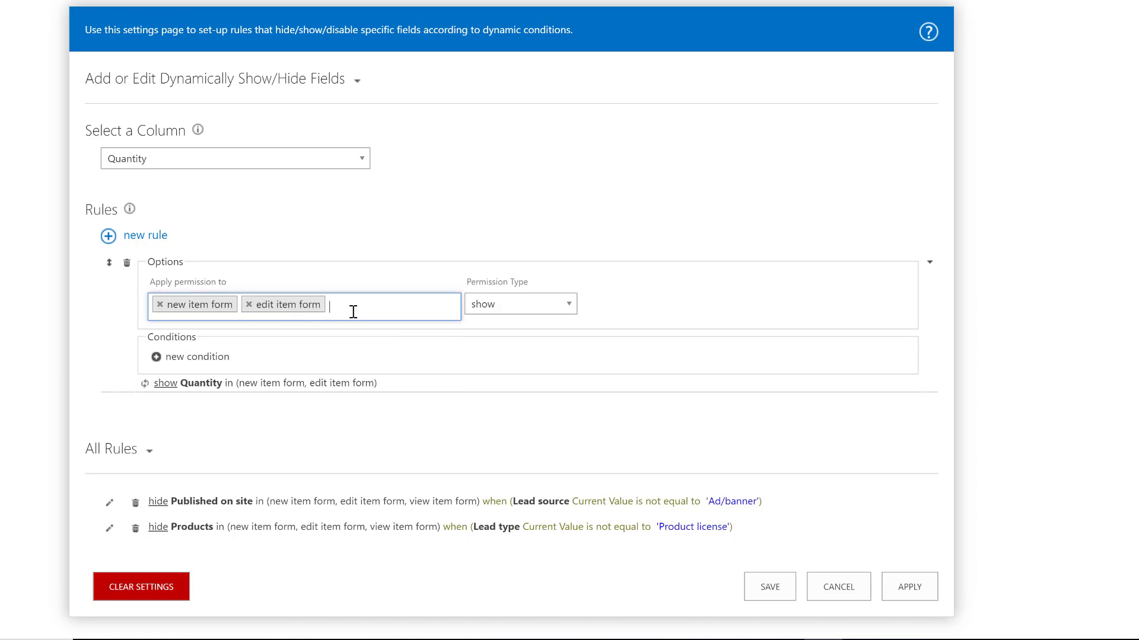
click(353, 311)
click(350, 330)
click(482, 308)
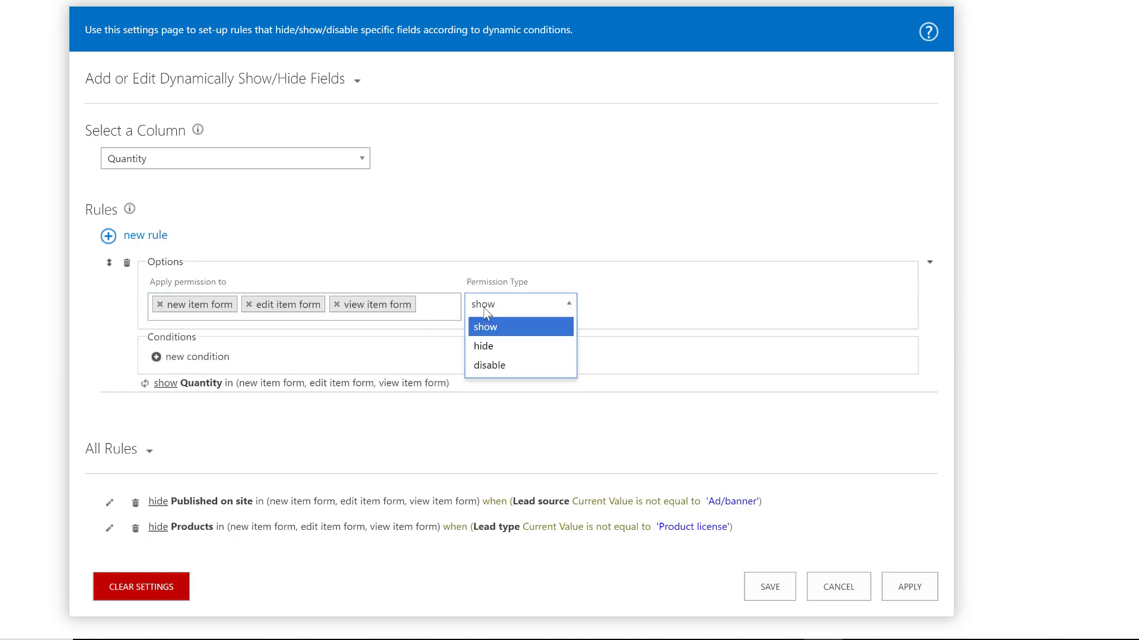
click(486, 346)
- Add the condition that Lead type's current value is not equal to Product license and apply the Quantity rule
click(214, 358)
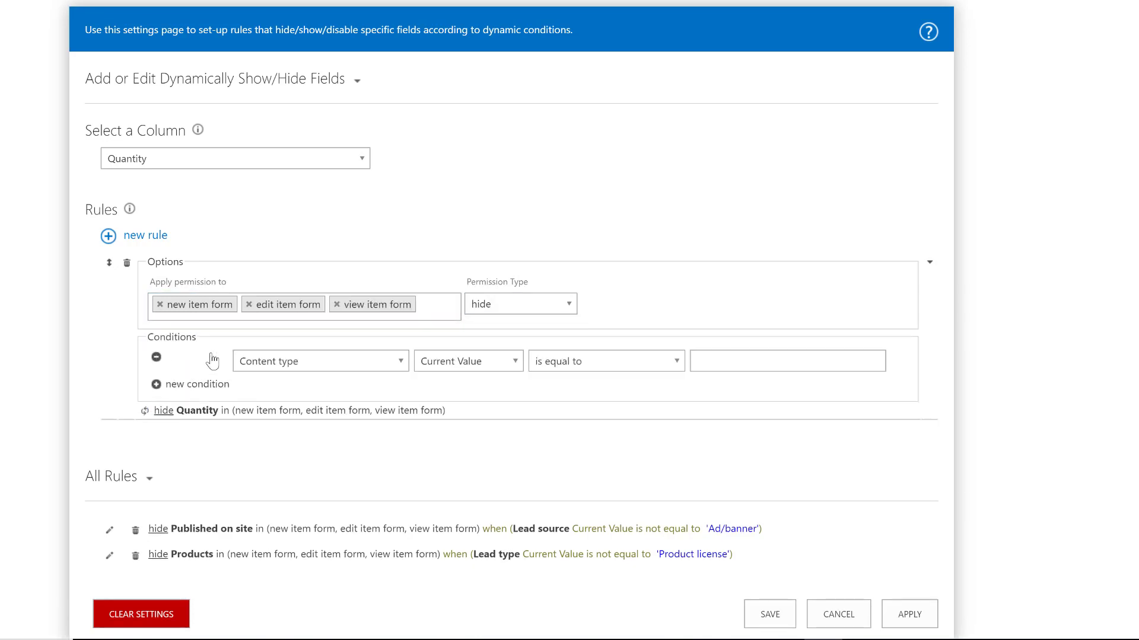
click(270, 368)
scroll(287, 454, down, 2)
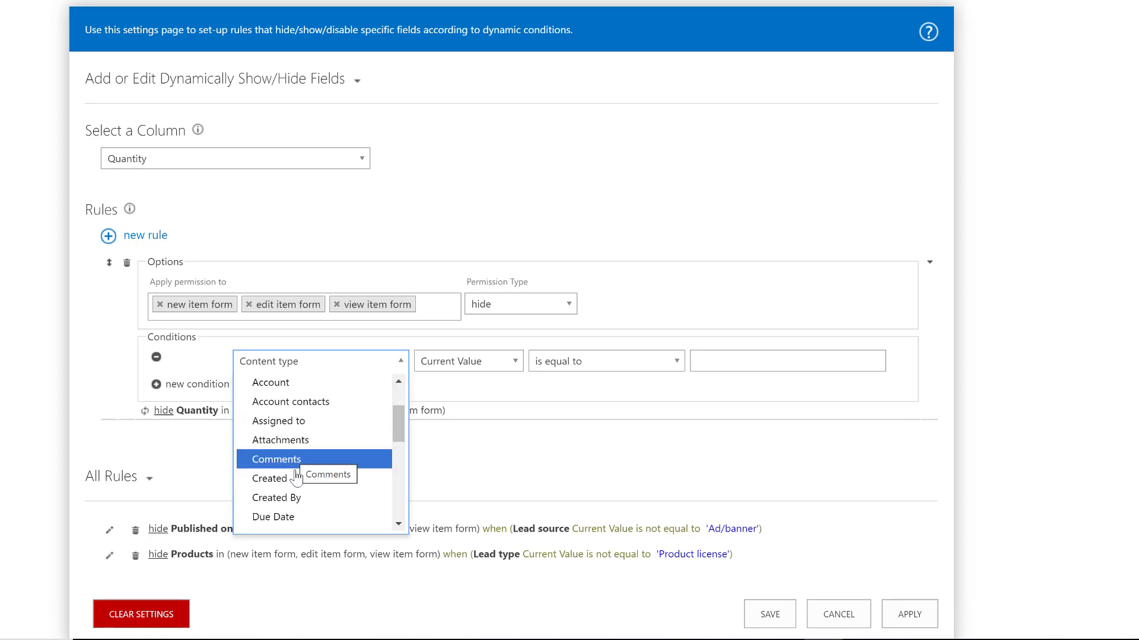
scroll(296, 477, down, 2)
click(292, 497)
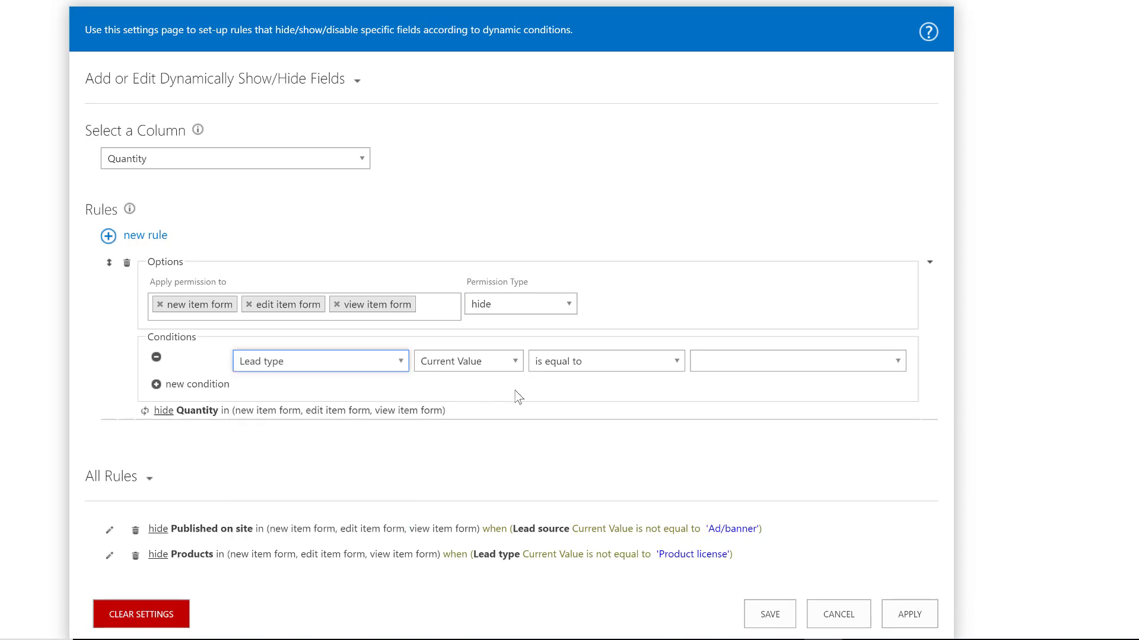
click(549, 362)
click(554, 402)
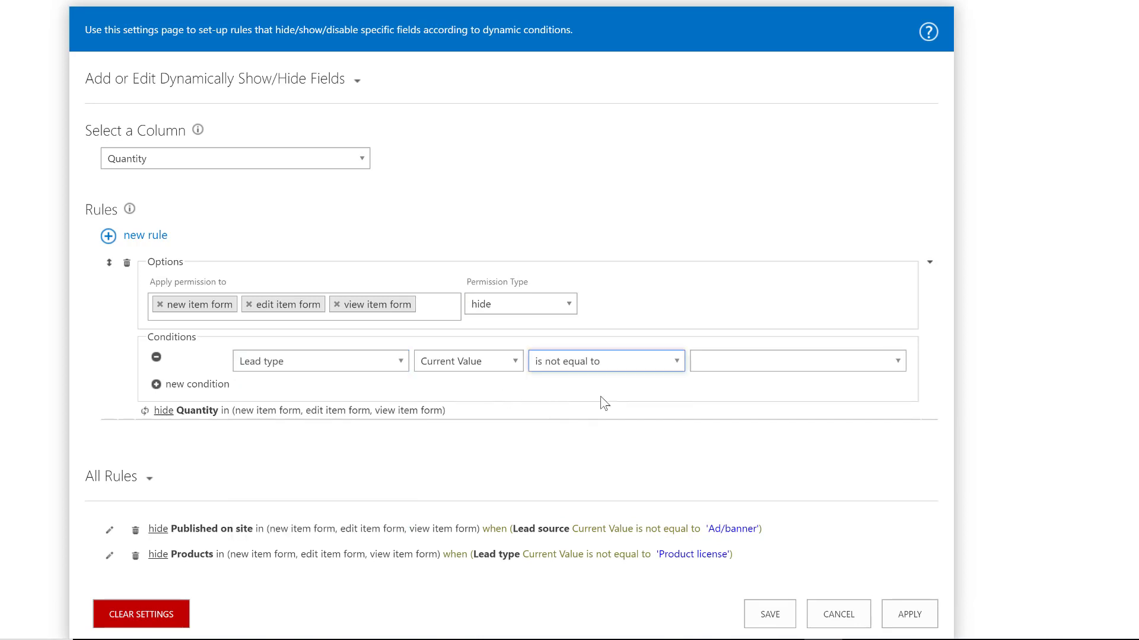
click(746, 361)
click(759, 422)
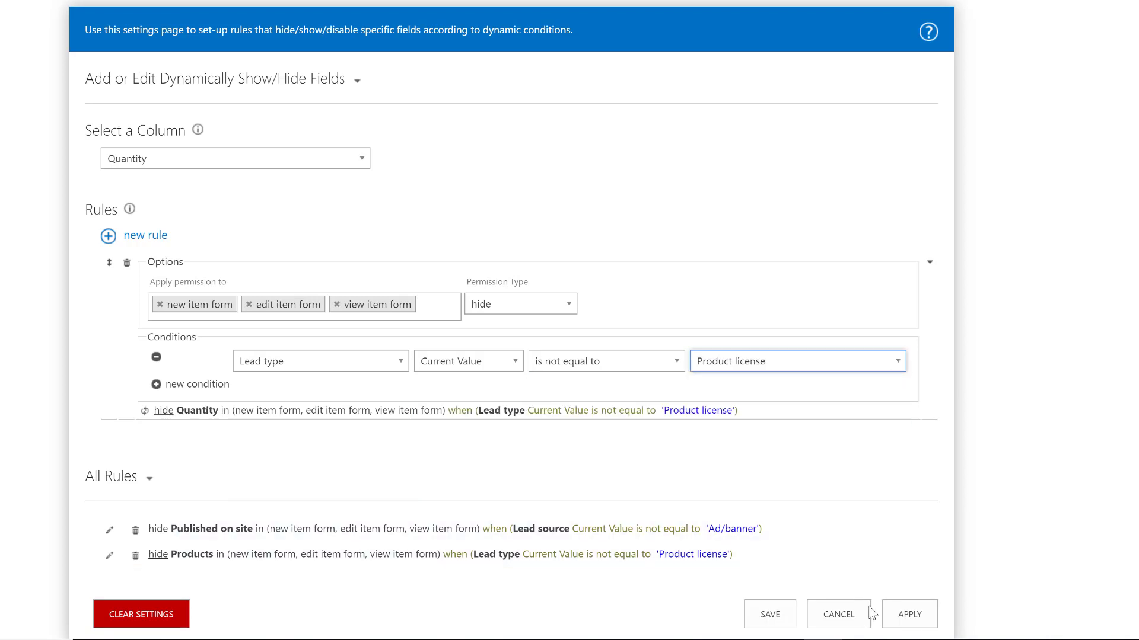
click(909, 614)
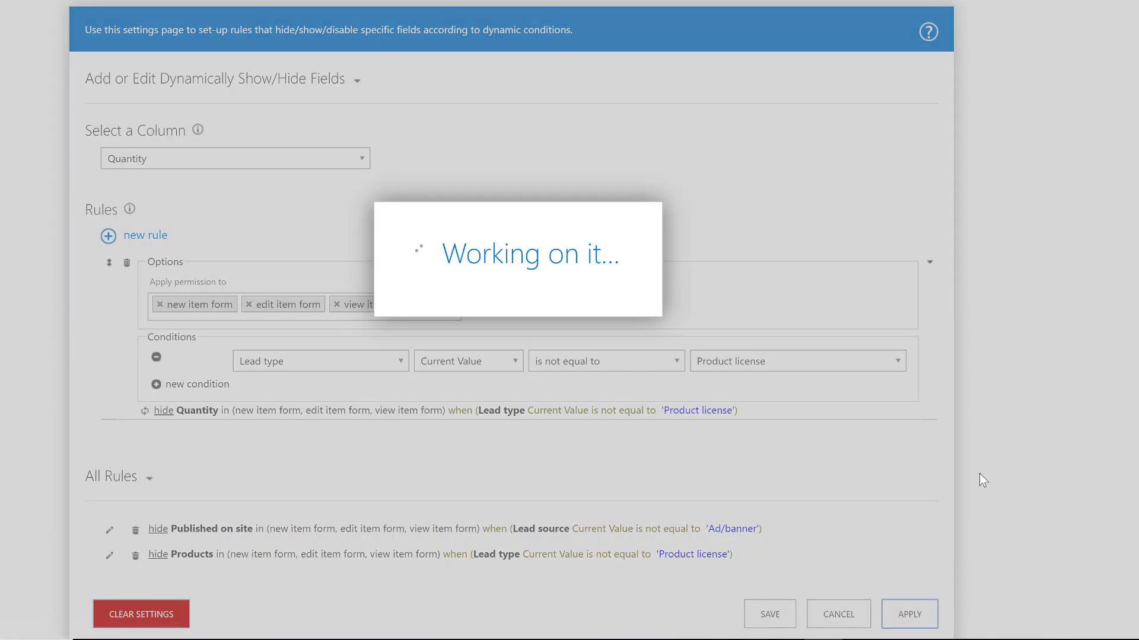
- Open the Sales Leads list in a separate browser tab and start a new item
scroll(895, 411, down, 1)
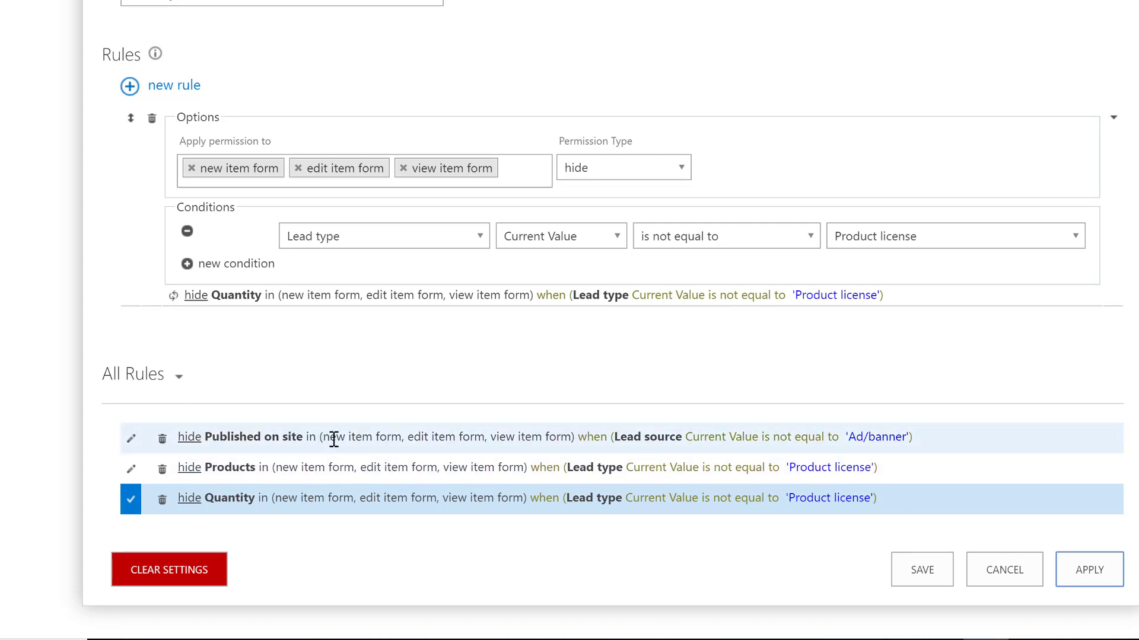
drag(333, 438, 559, 436)
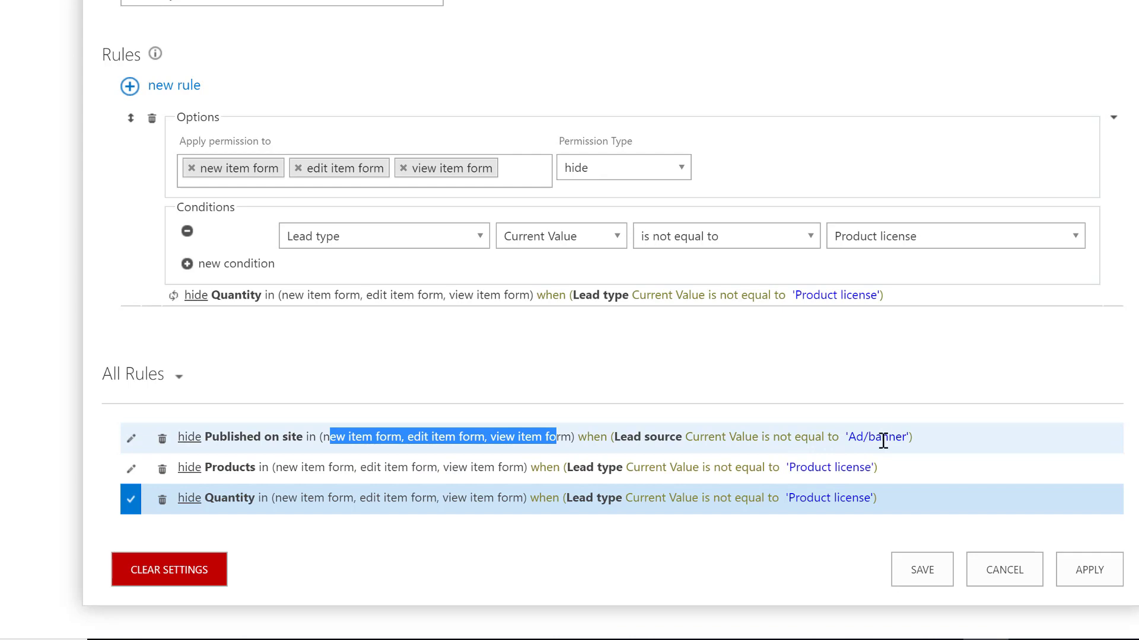
scroll(1058, 396, up, 2)
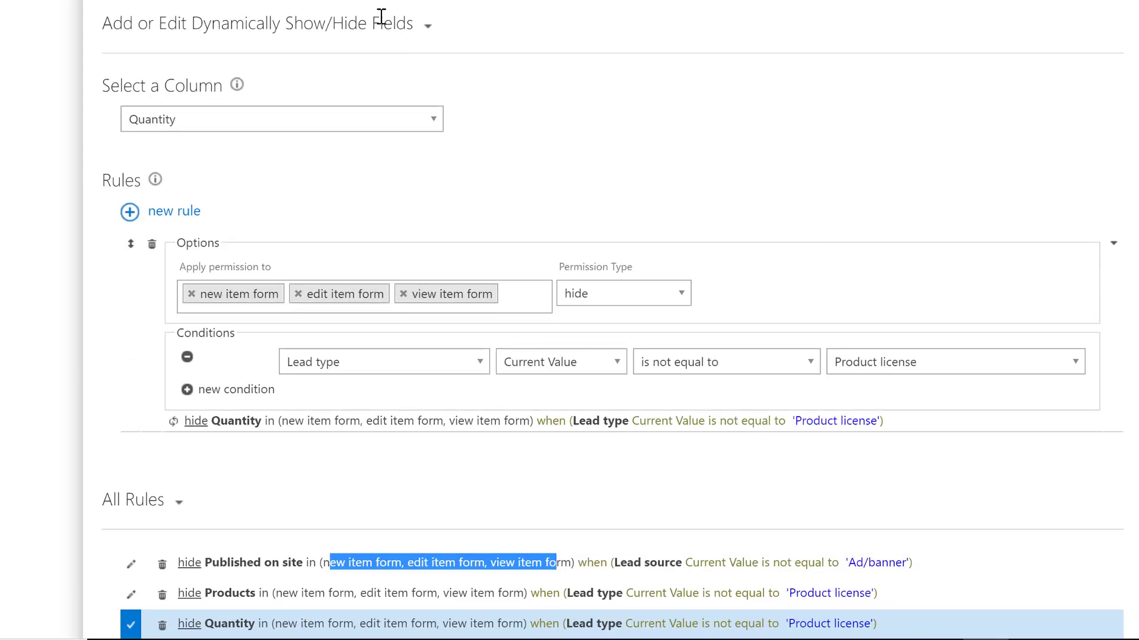
right_click(203, 36)
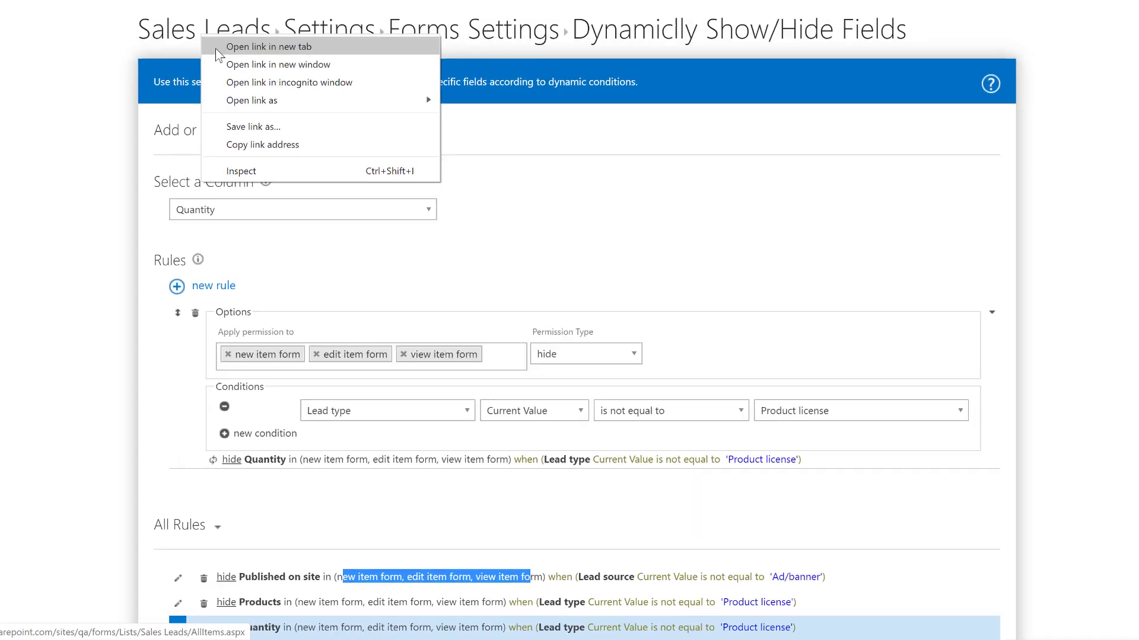
click(217, 48)
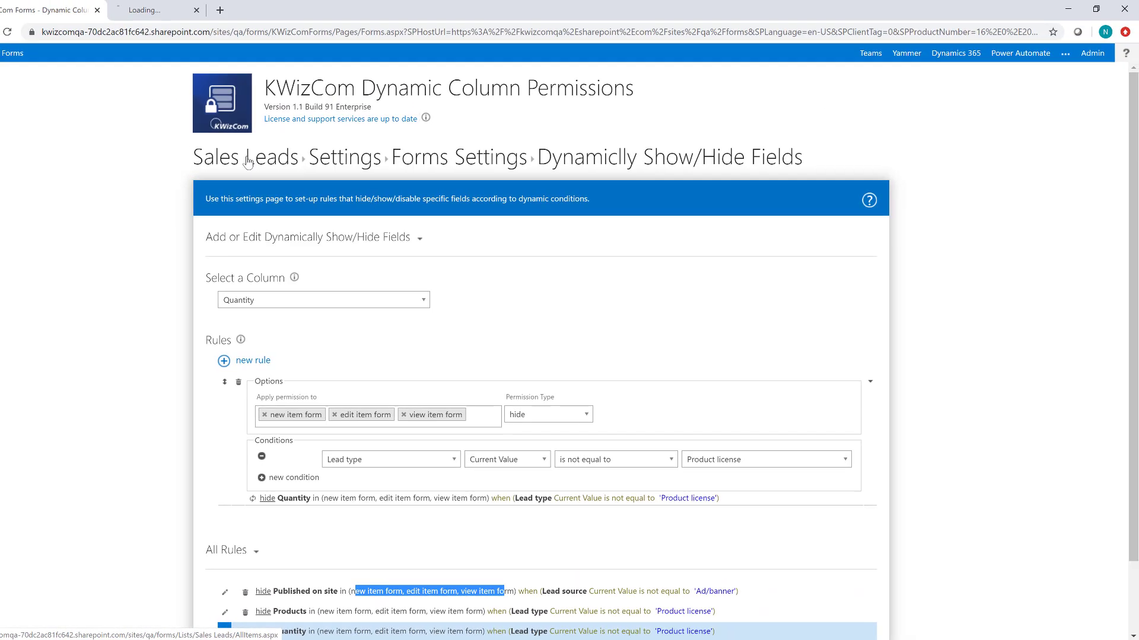
click(165, 12)
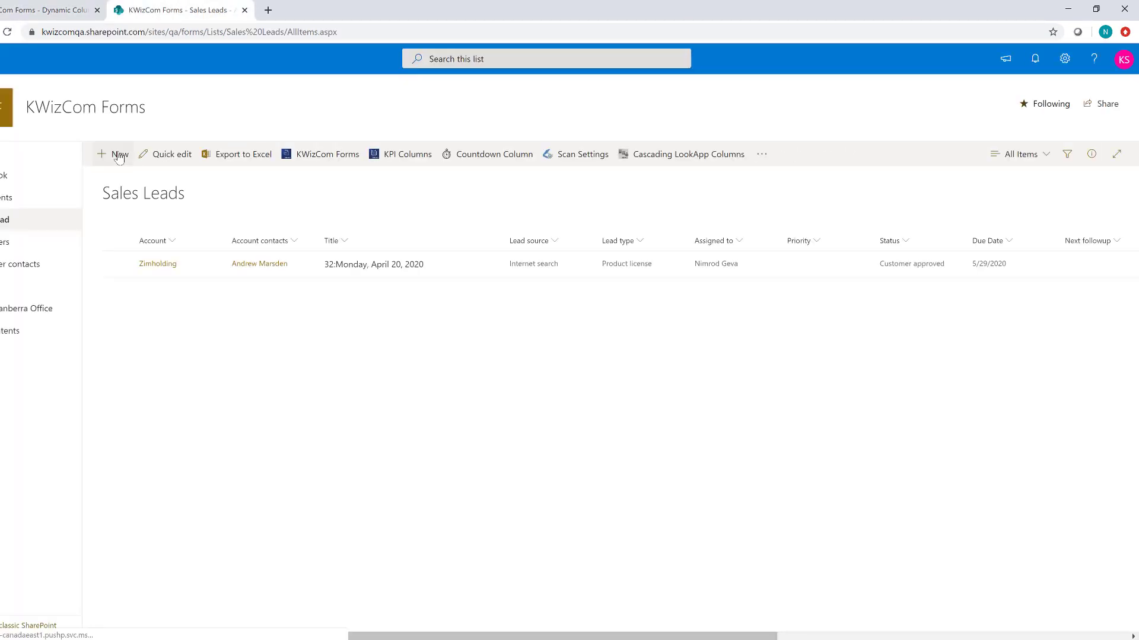
click(119, 155)
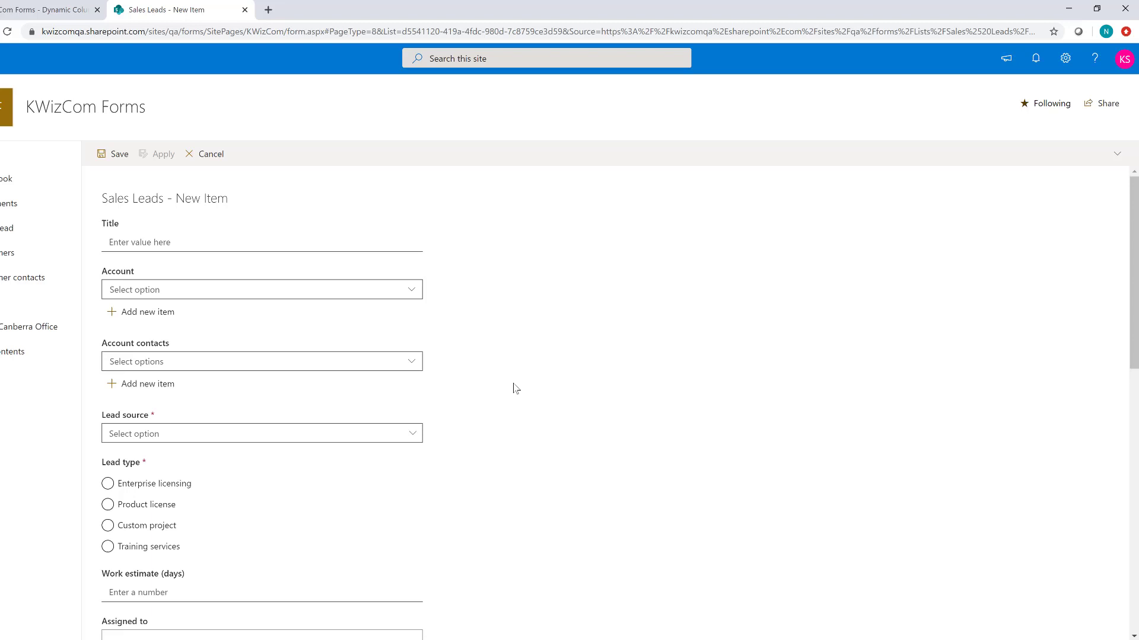
- Test the Published on site rule in the new item form with Lead source set to Ad/banner and to Internet search
scroll(613, 418, down, 3)
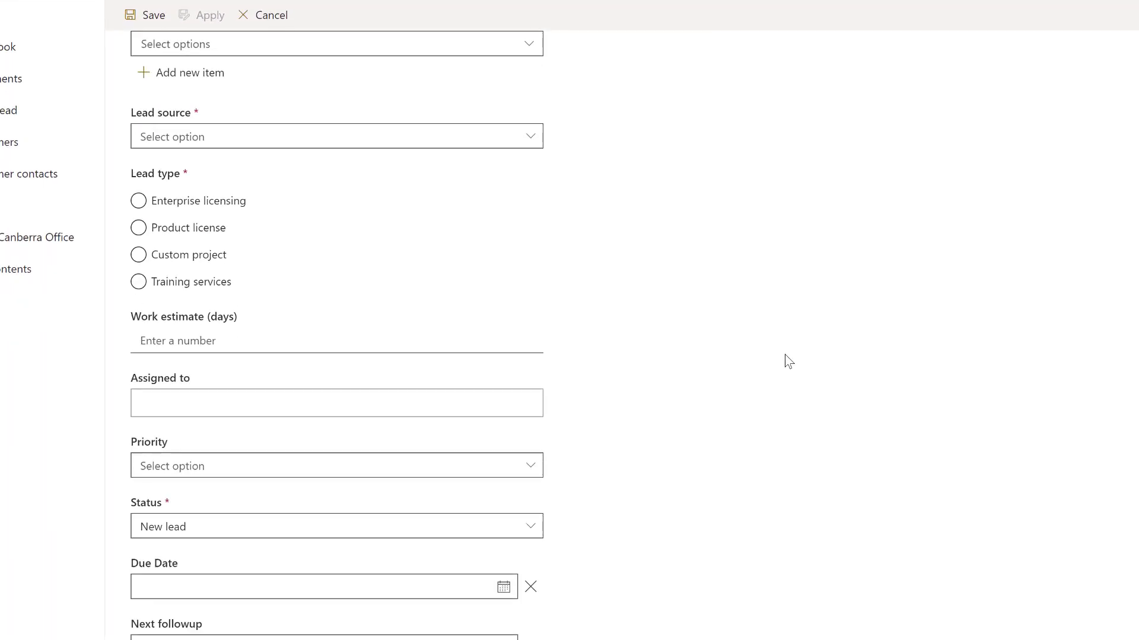
scroll(788, 361, up, 1)
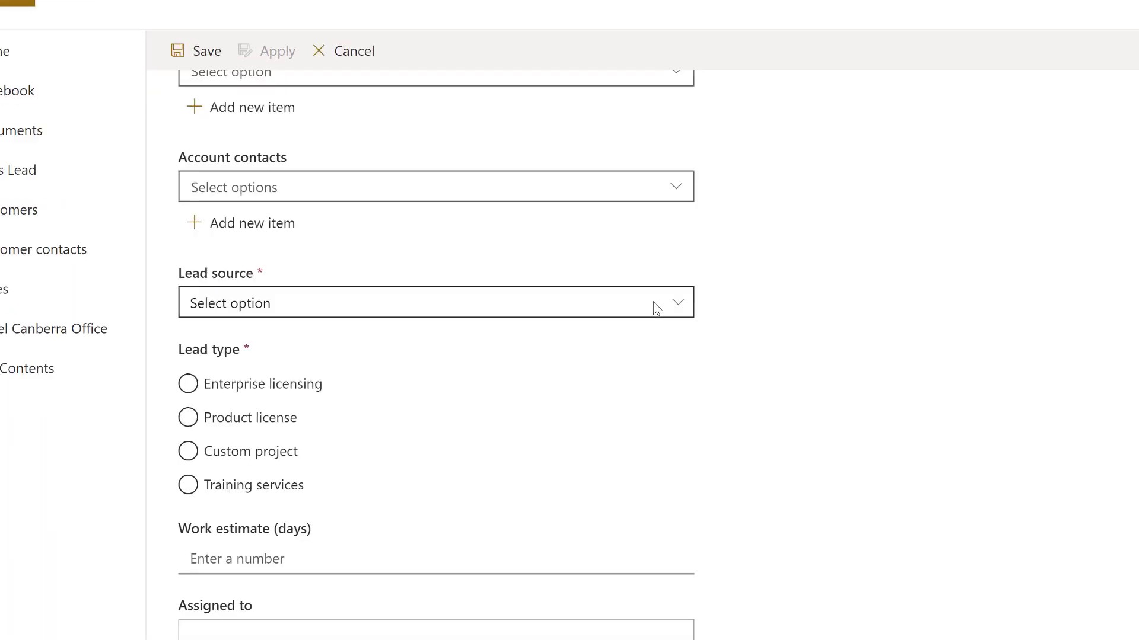
drag(177, 274, 245, 276)
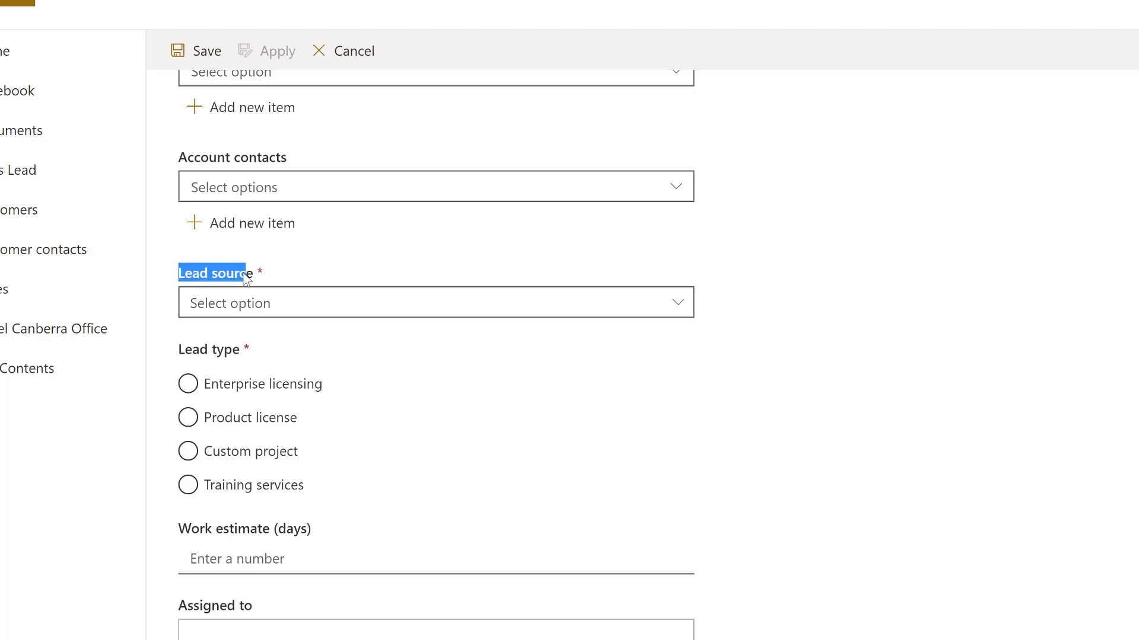
click(546, 309)
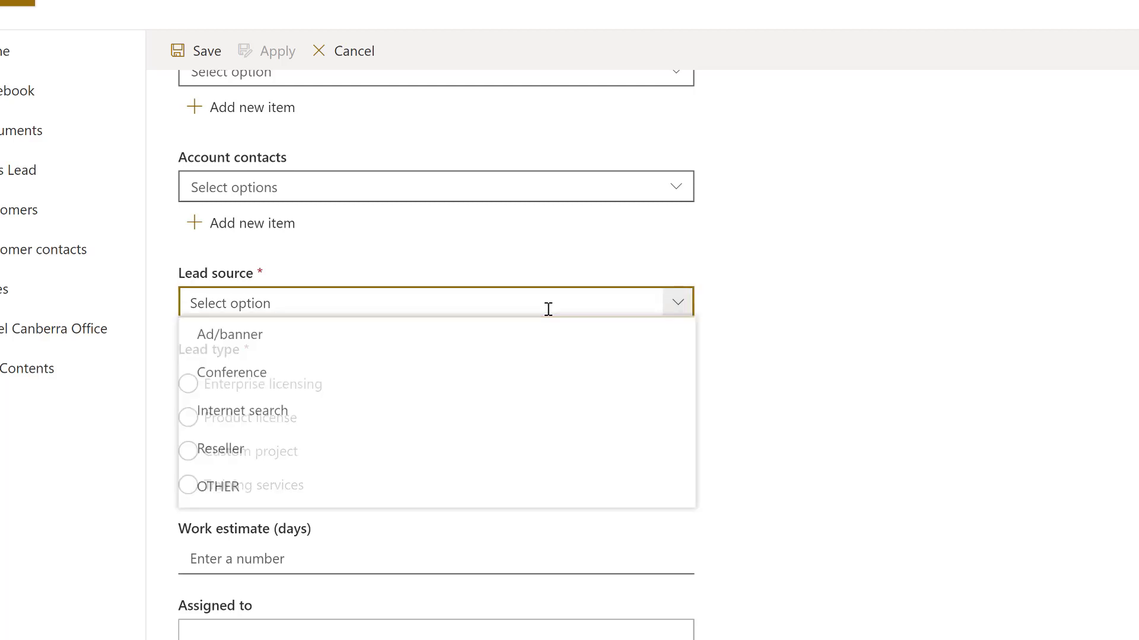
click(241, 349)
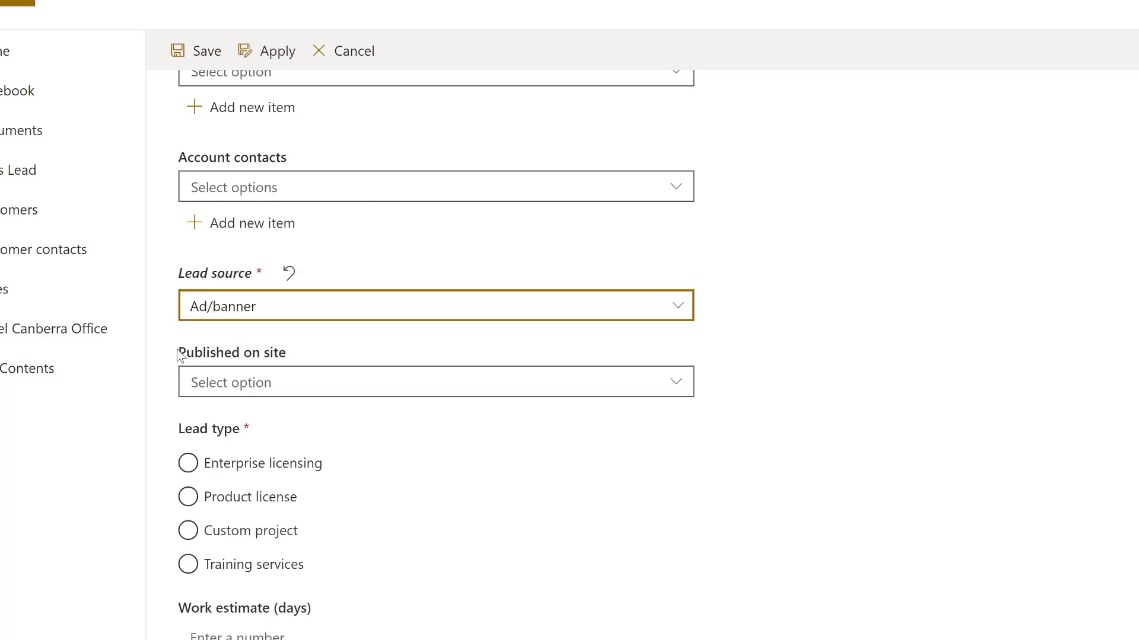
drag(177, 354, 289, 354)
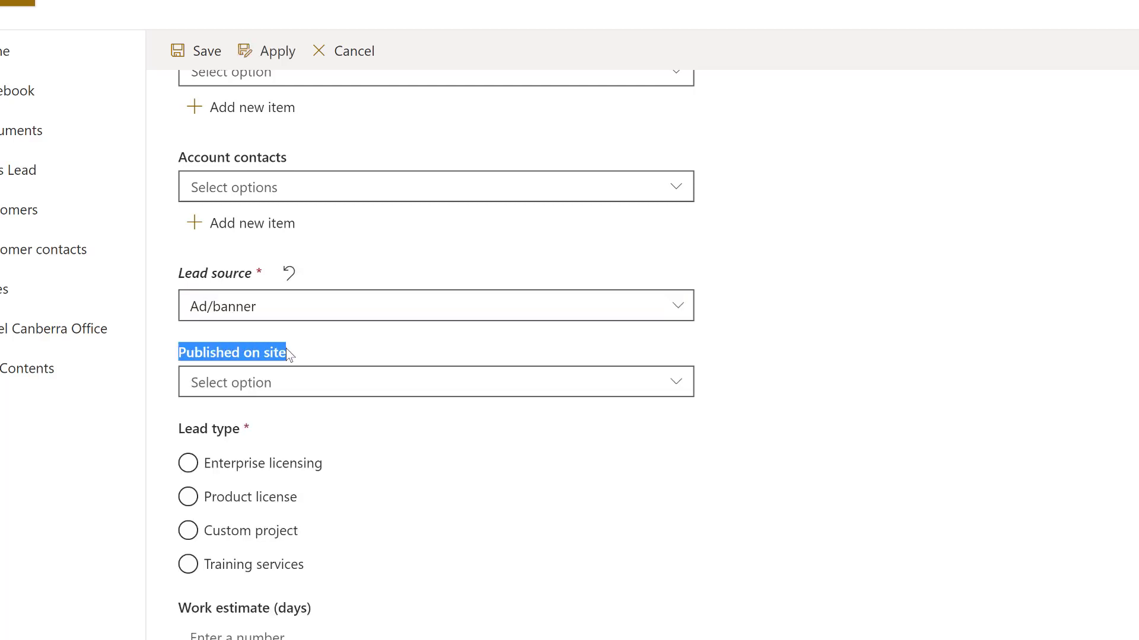
click(526, 307)
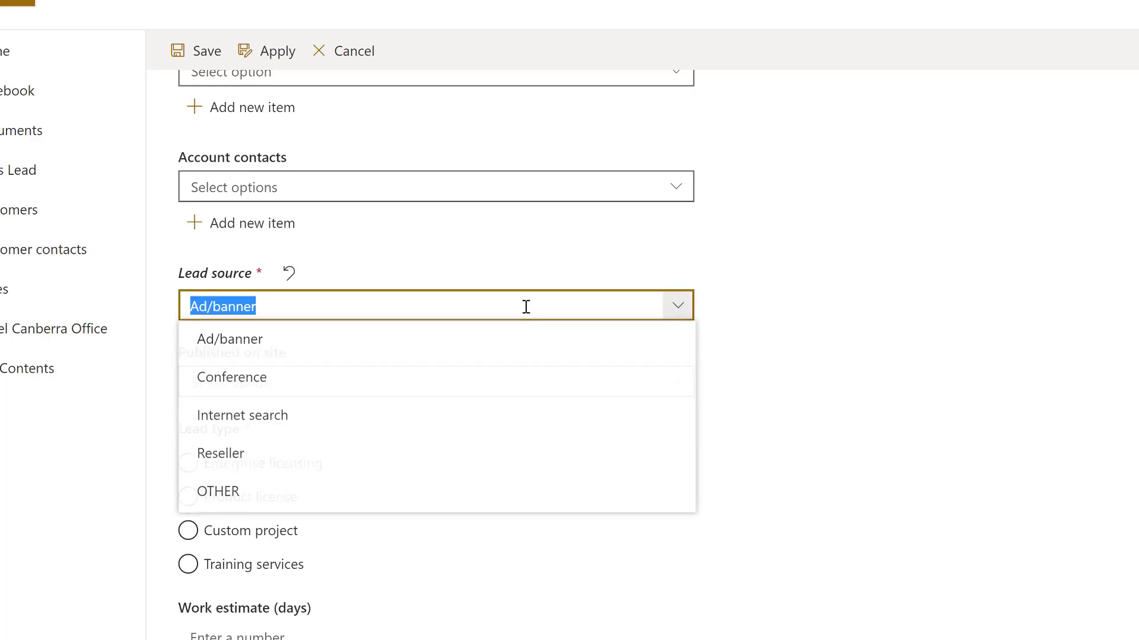
click(297, 421)
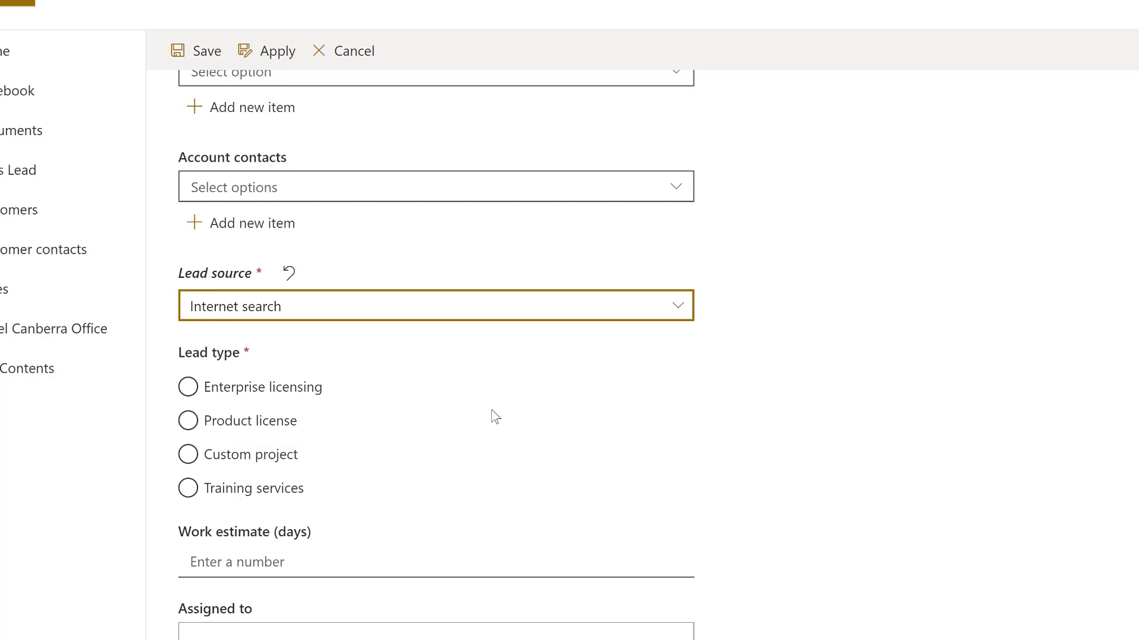
- Test the Products and Quantity rules with Lead type set to Product license and to Custom project
scroll(496, 417, down, 4)
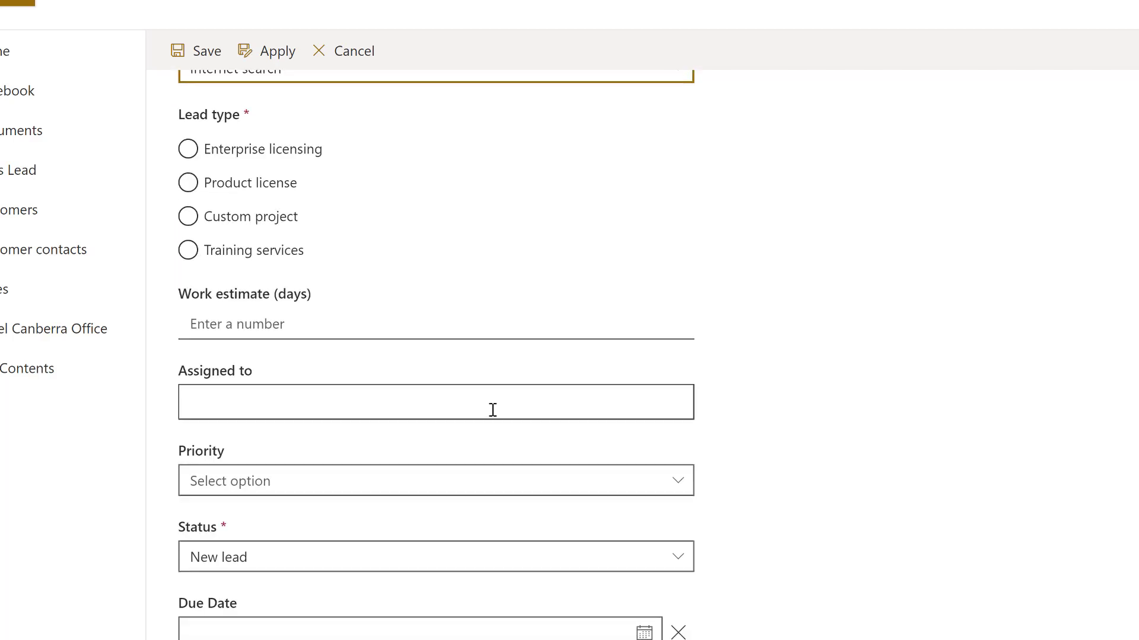
click(190, 185)
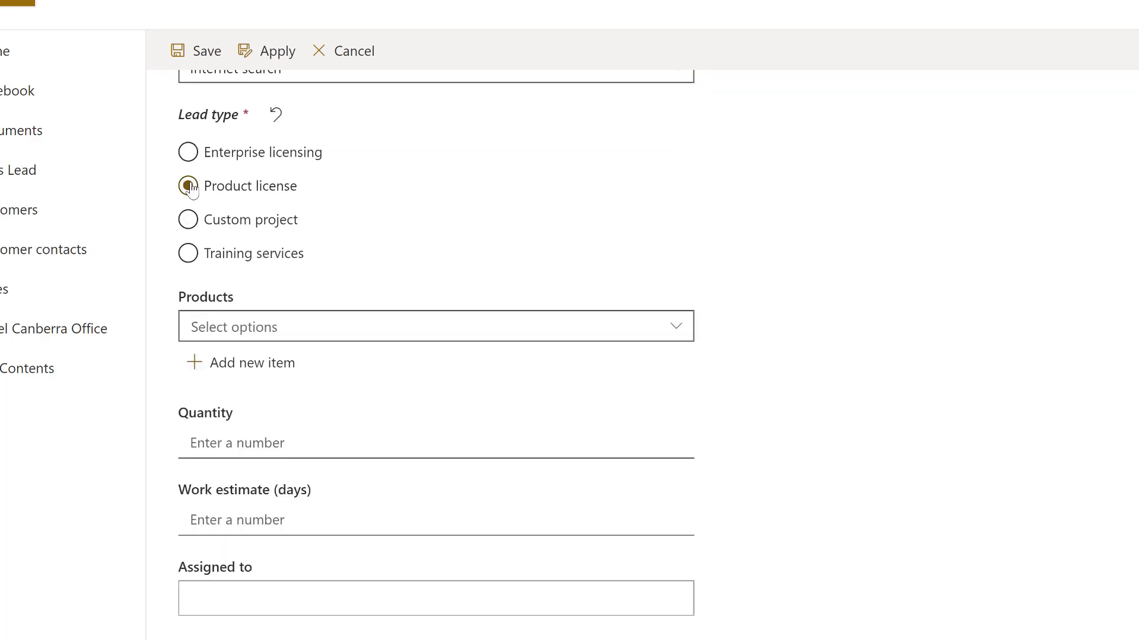
drag(182, 300, 240, 301)
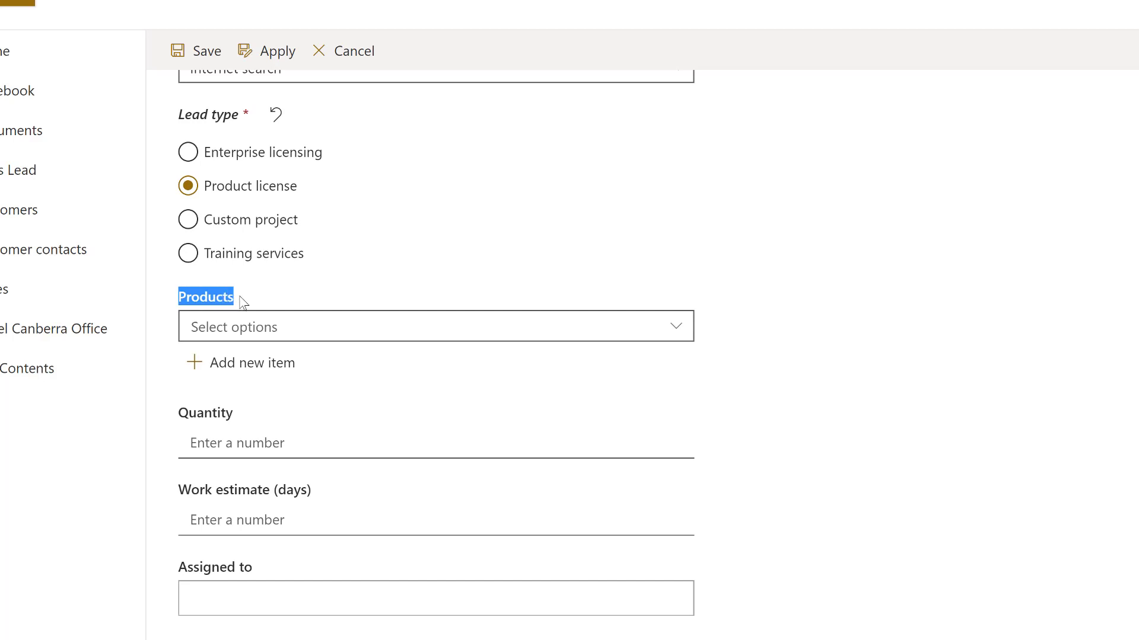
drag(178, 418, 230, 415)
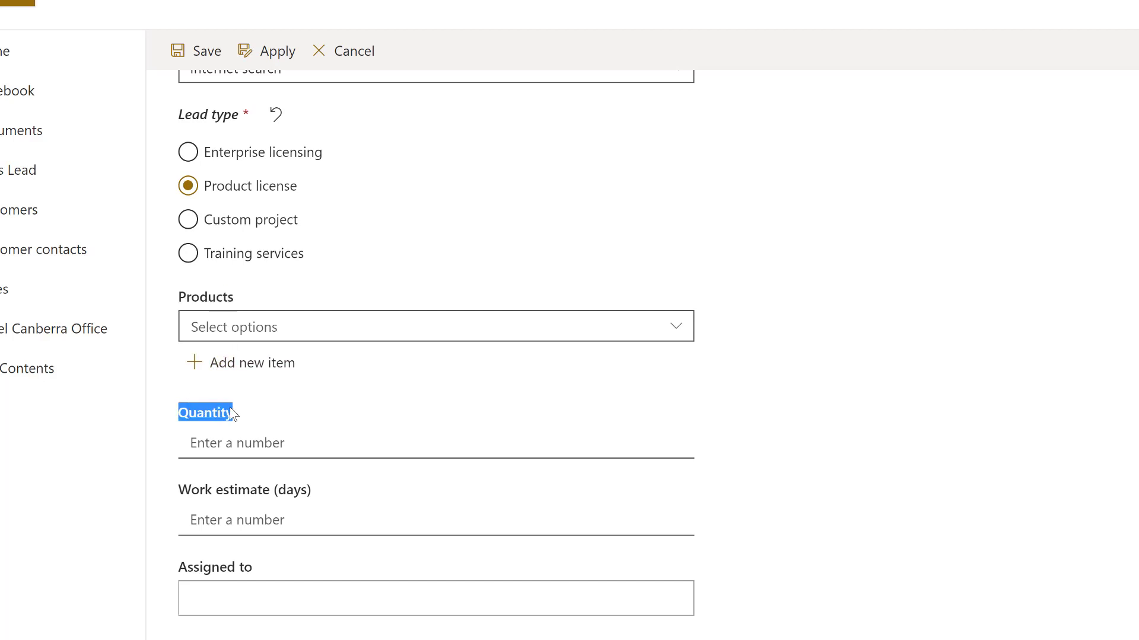
click(189, 220)
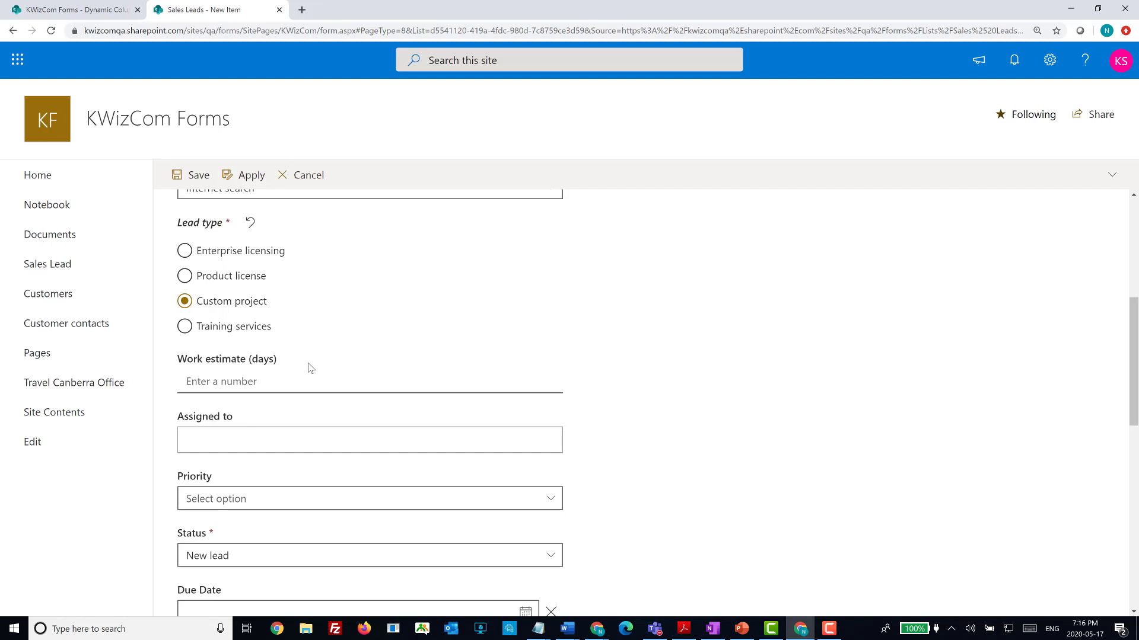
- Return to the rule settings and try an AND condition using Current user with the in operator for Quantity, removing it again
click(98, 12)
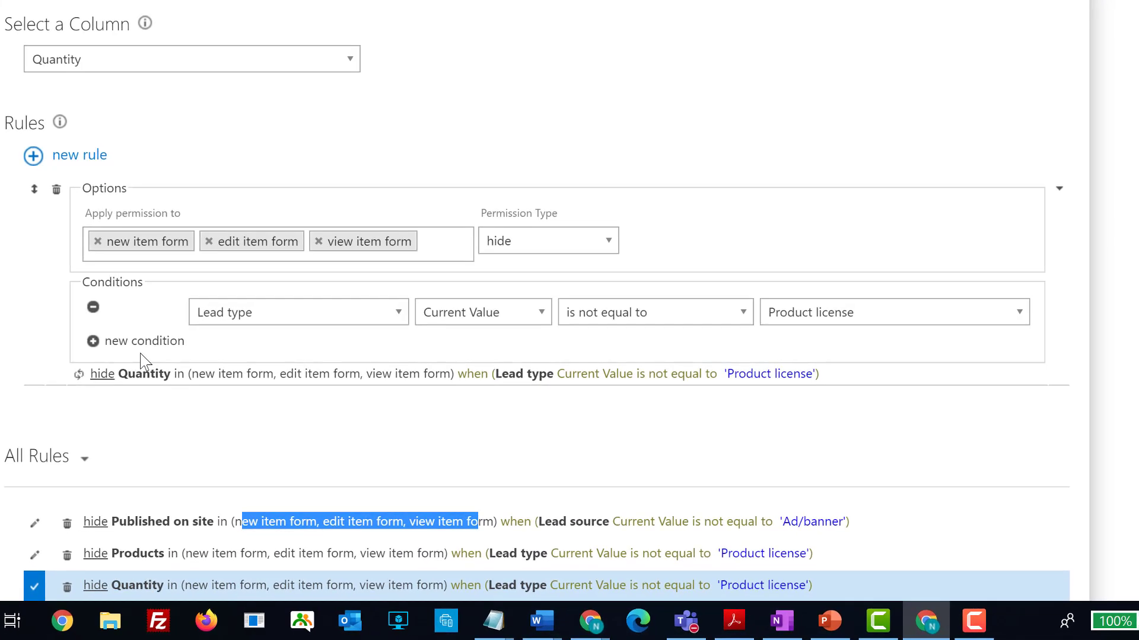
click(93, 342)
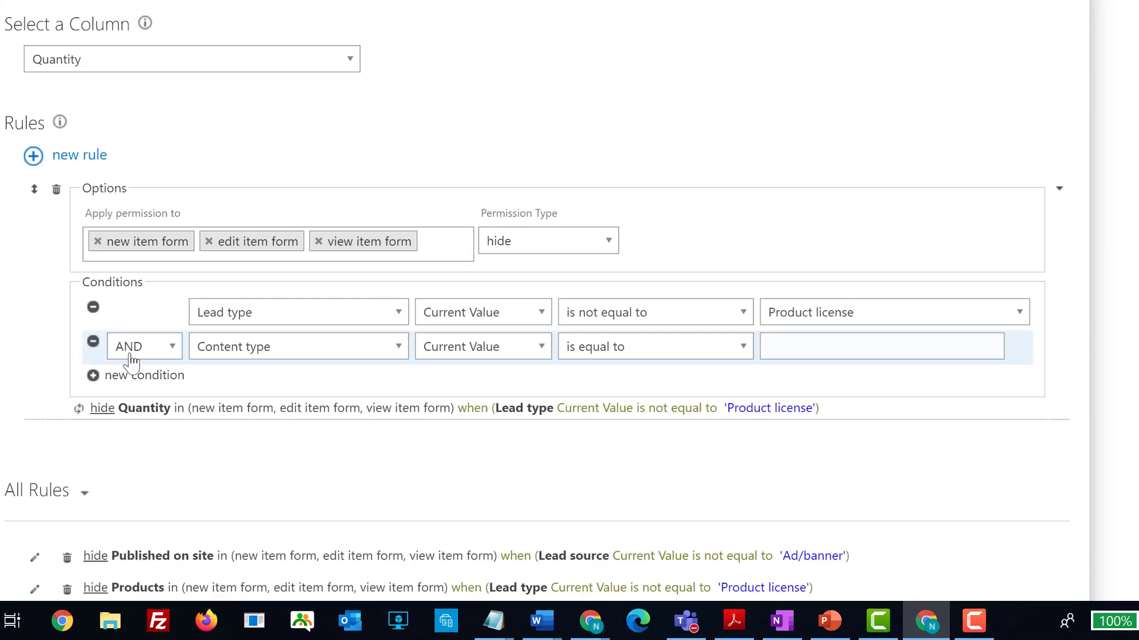
click(172, 348)
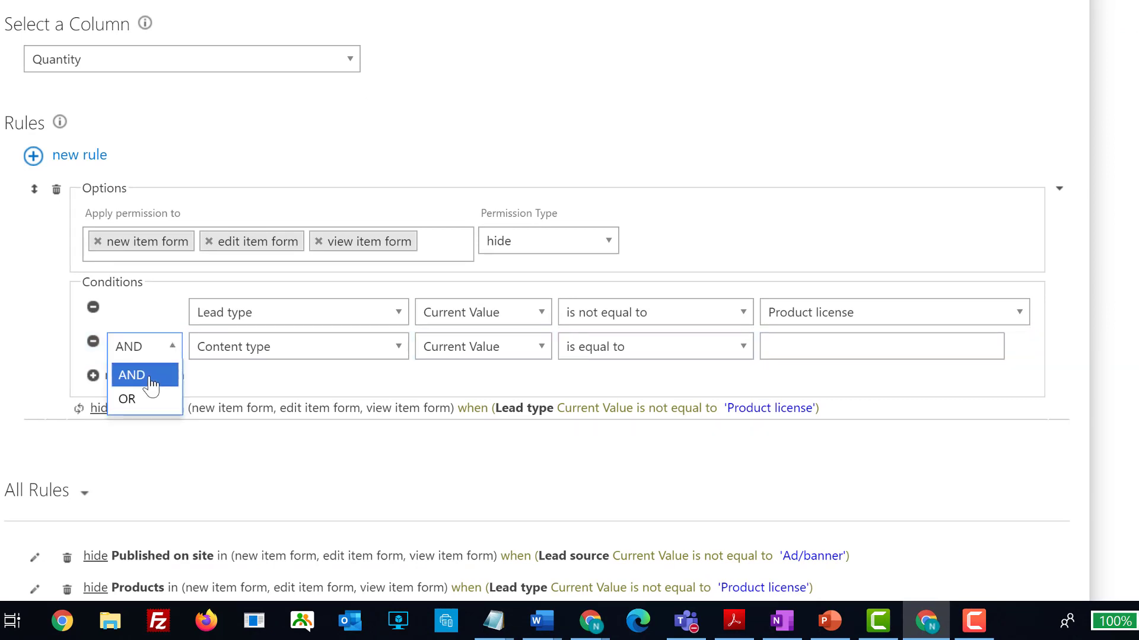
click(265, 359)
click(279, 353)
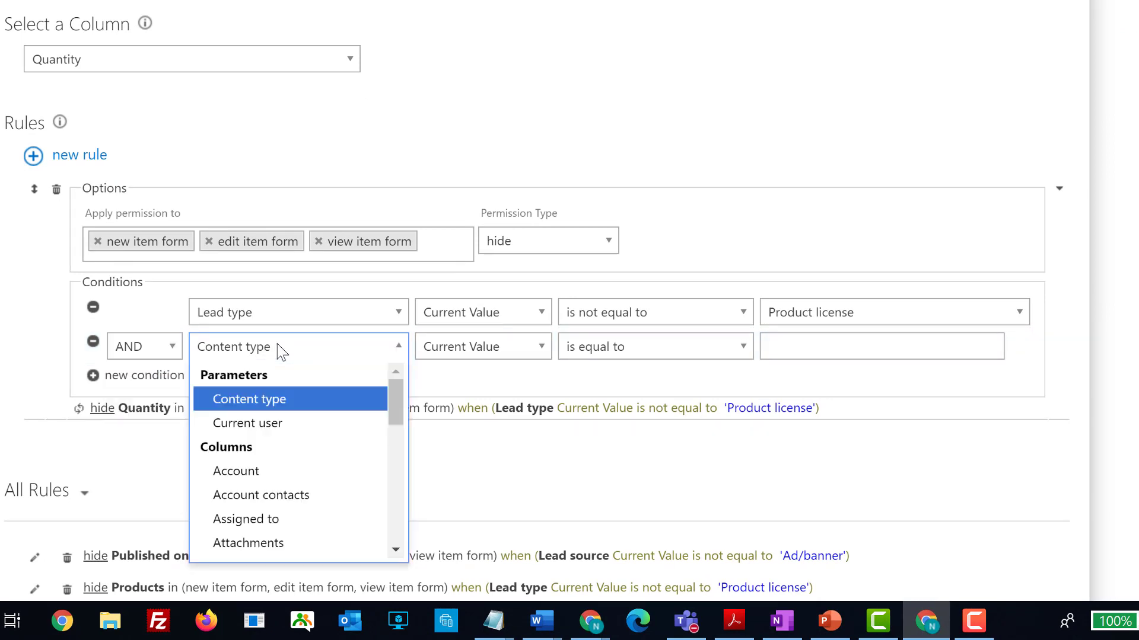
click(594, 353)
click(600, 422)
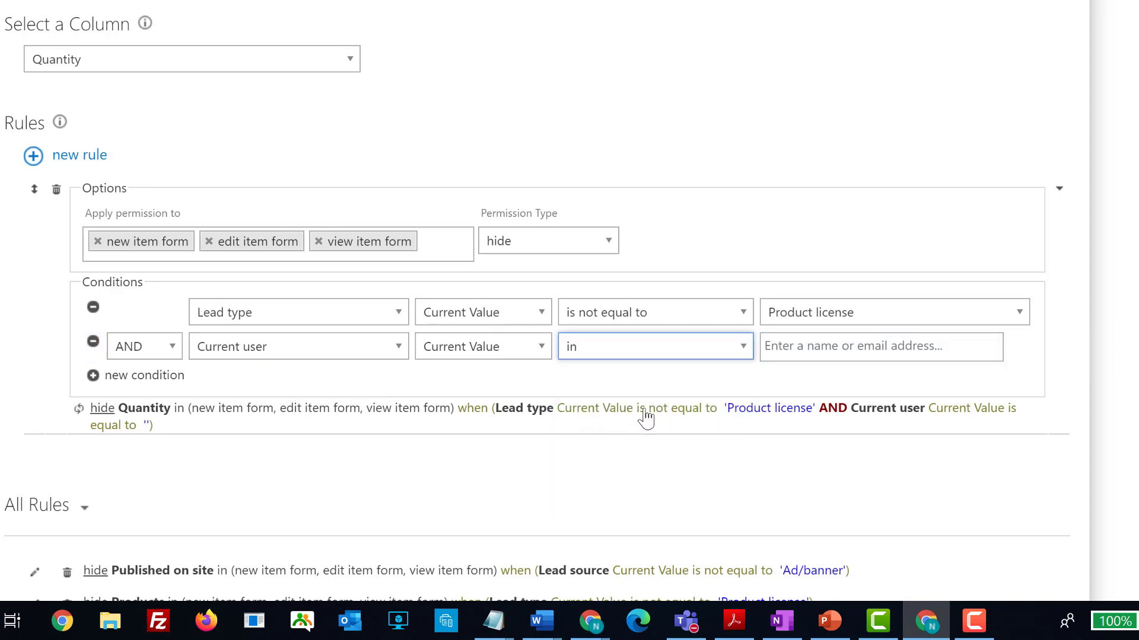
click(821, 352)
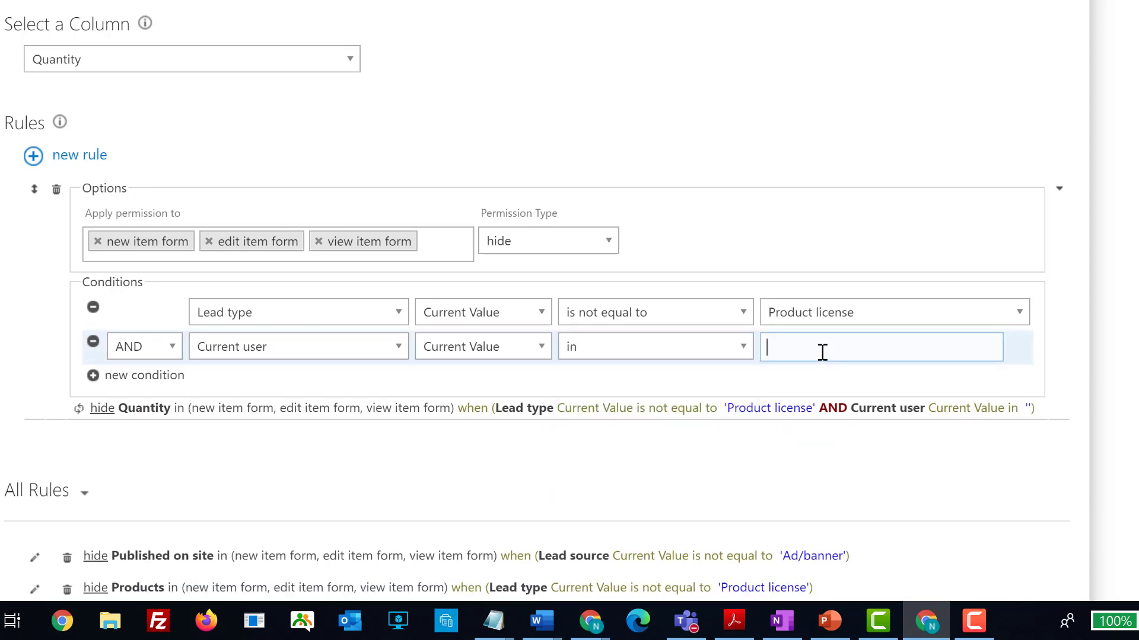
click(98, 340)
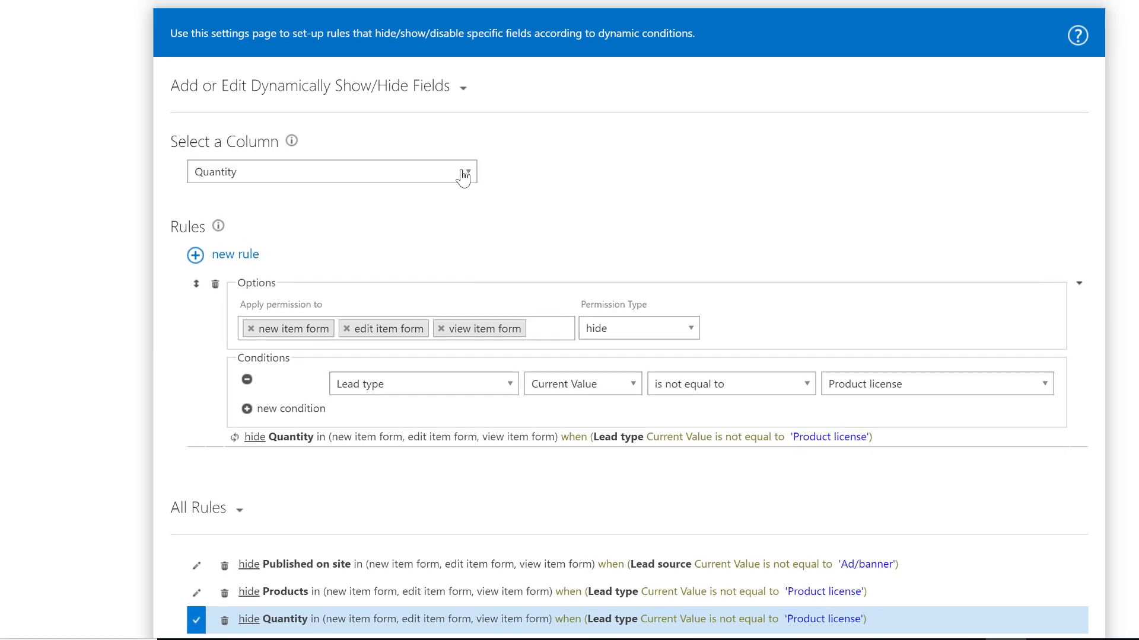
- Choose the Price $(USD) column and add a new rule for it
click(465, 169)
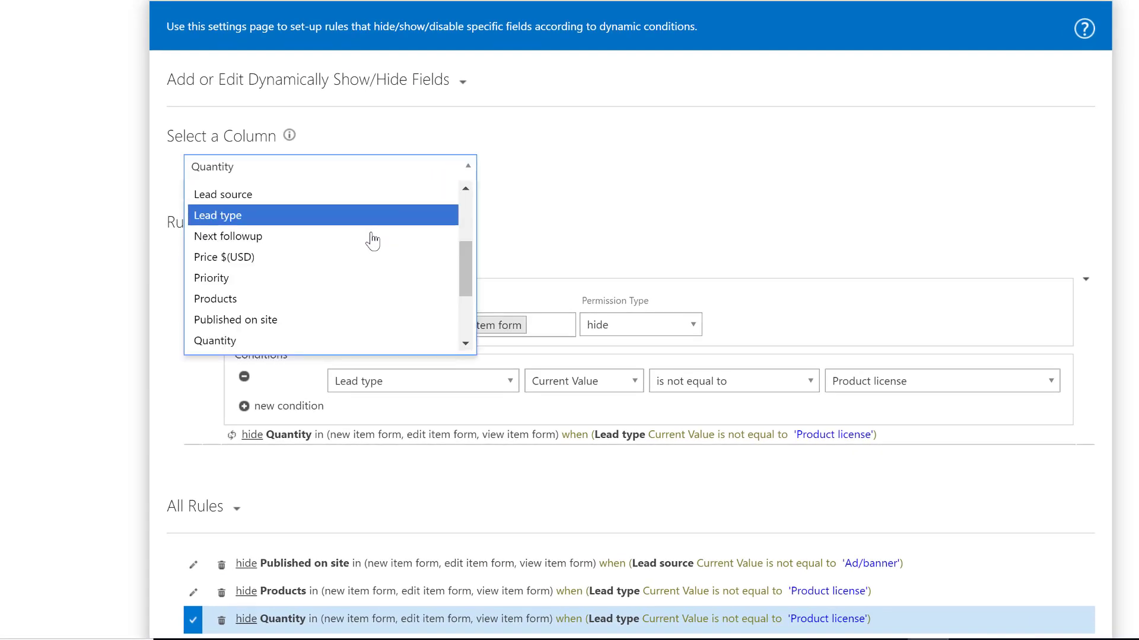
click(331, 262)
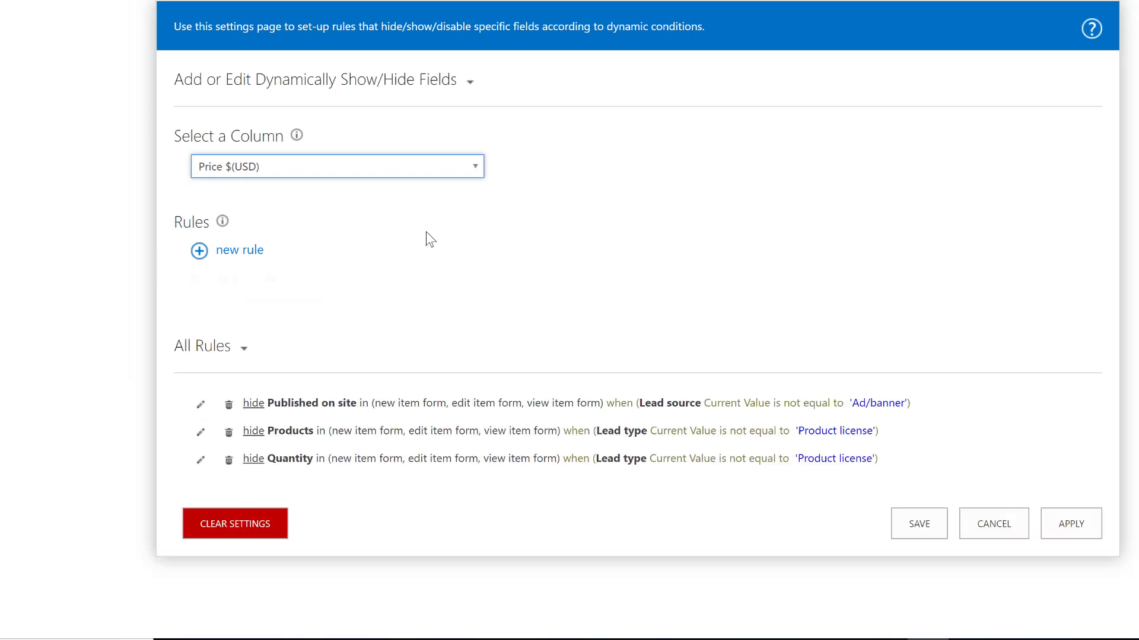
click(236, 254)
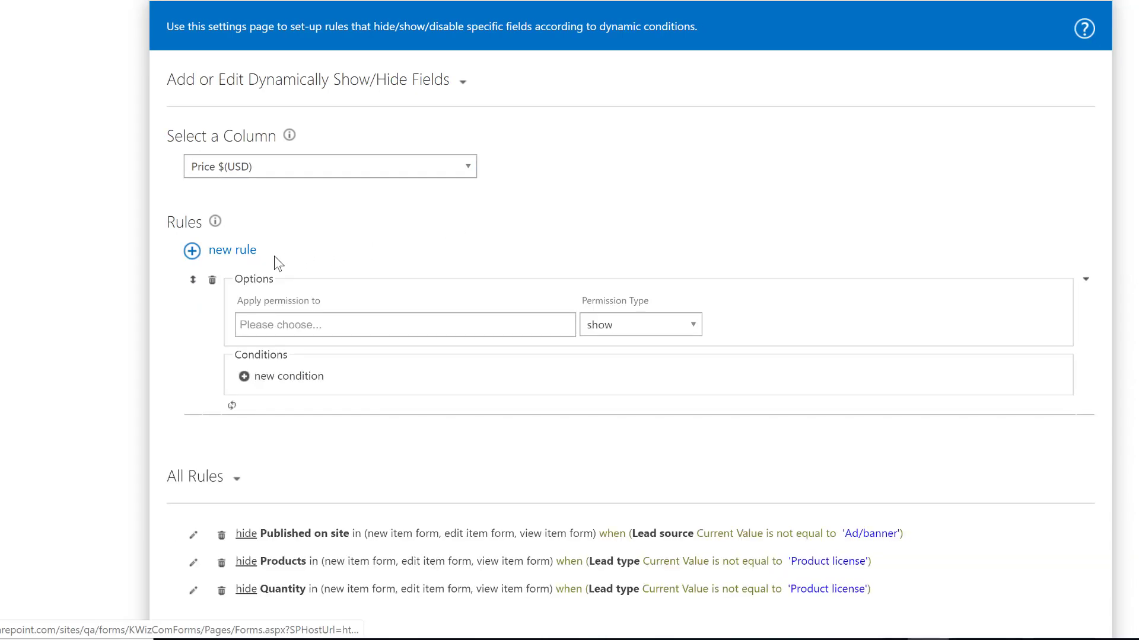
- Apply the Price $(USD) rule to list views with permission type disable and apply the settings
scroll(320, 320, down, 2)
click(363, 252)
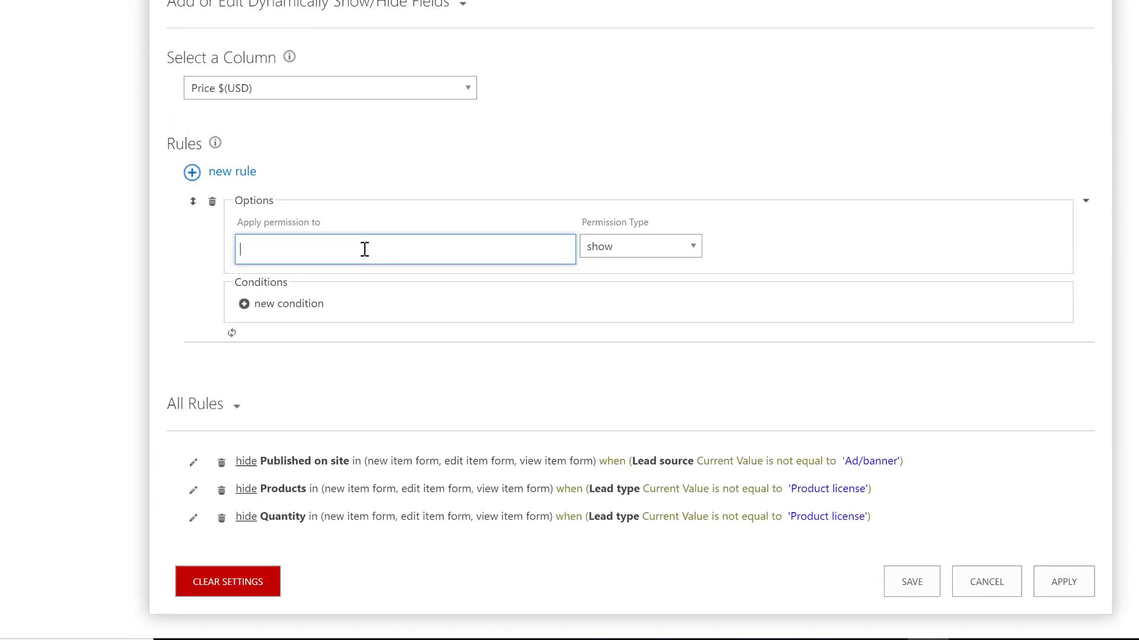
click(331, 340)
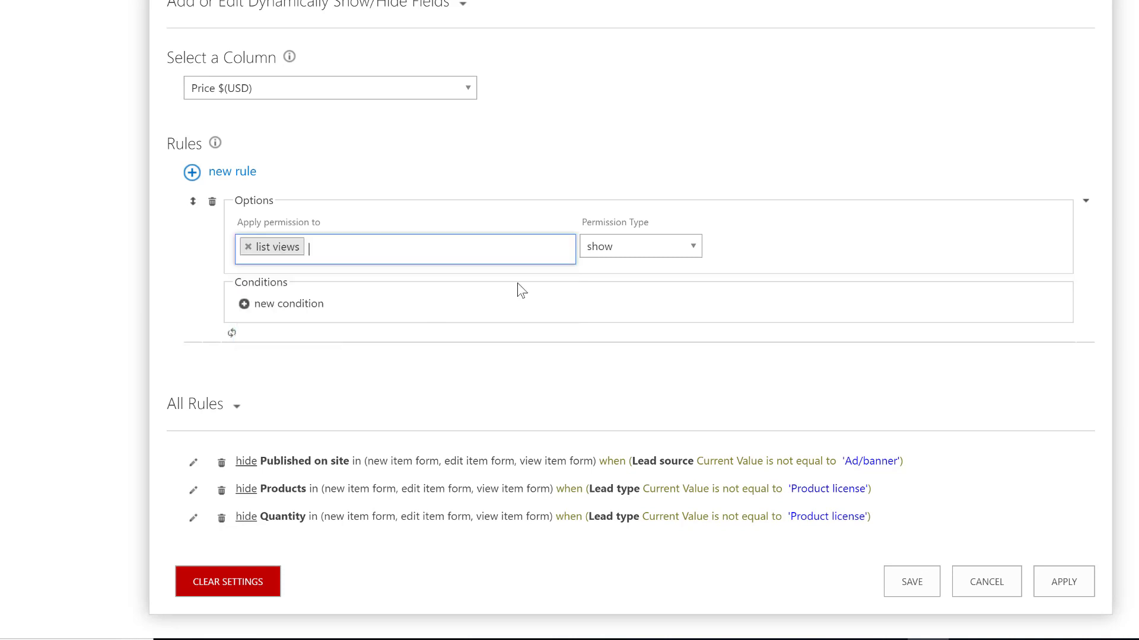
click(693, 250)
click(691, 317)
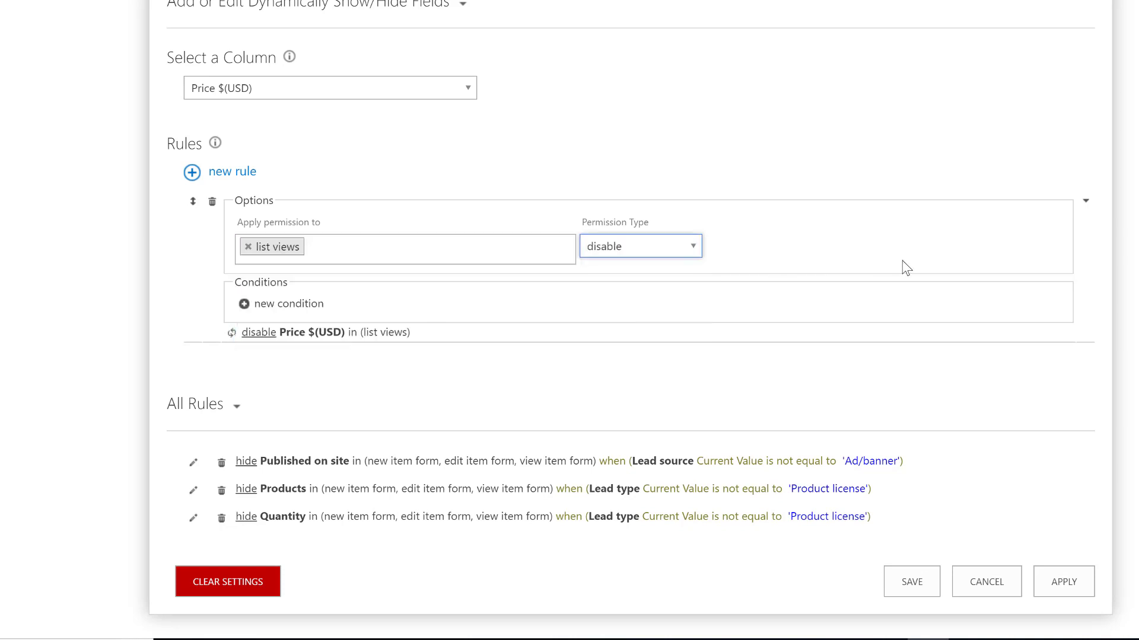
click(1050, 580)
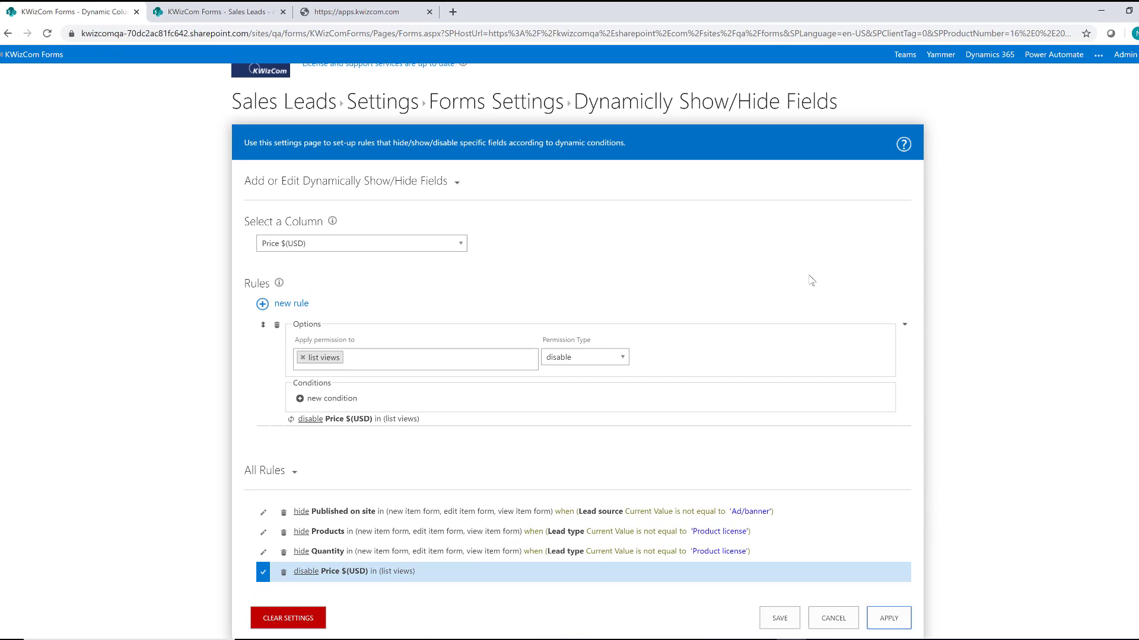
- Open the Sales Leads list in quick edit and set the lead source of the existing item to Conference
click(243, 18)
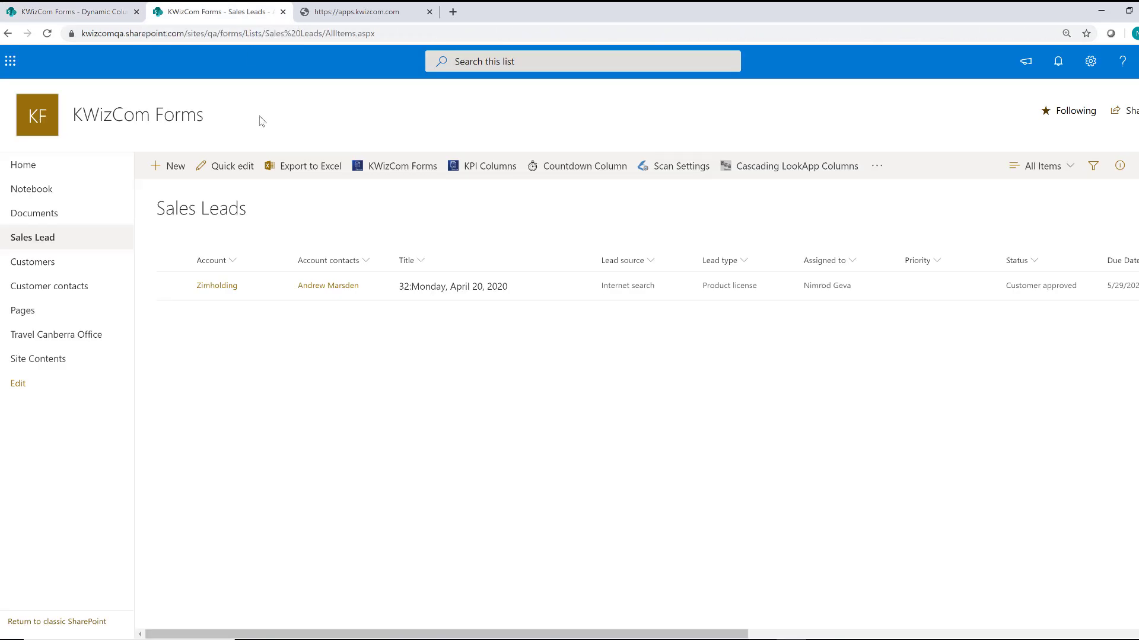
click(232, 172)
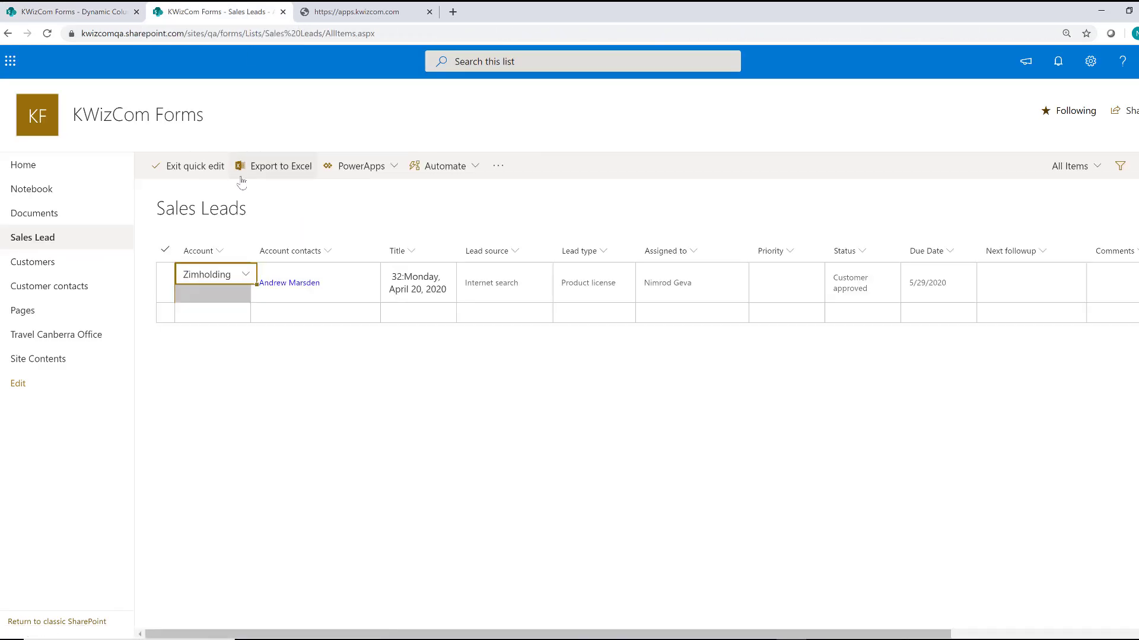
click(507, 290)
click(548, 275)
click(522, 325)
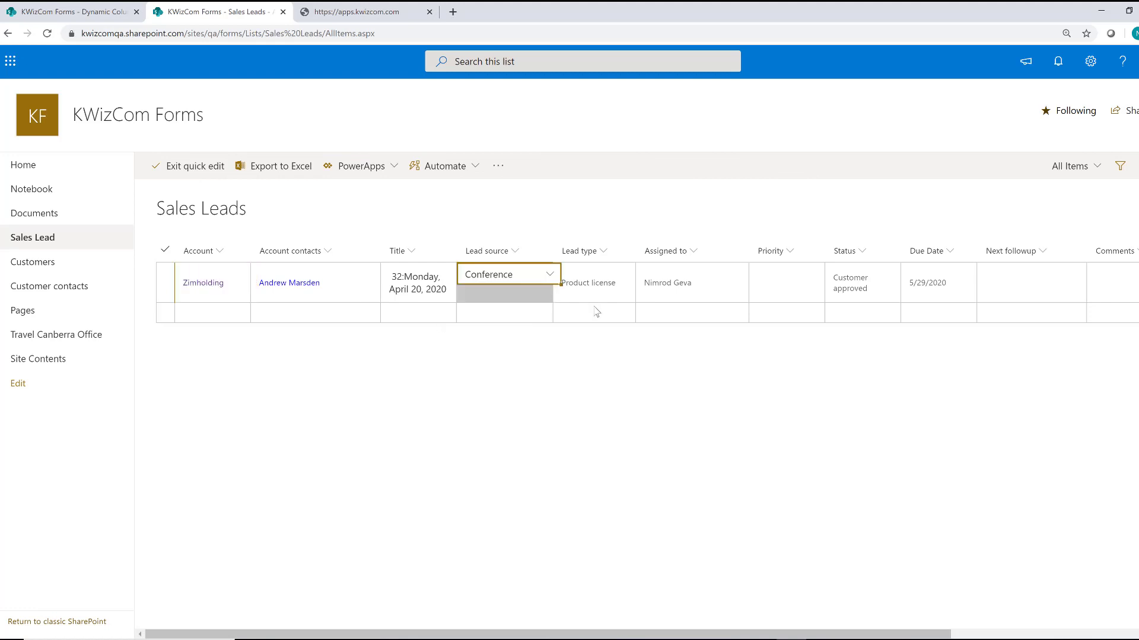
- Test editing other cells of the lead in quick edit, choosing Product license as Lead type and entering Assigned to and Priority
click(611, 284)
click(646, 275)
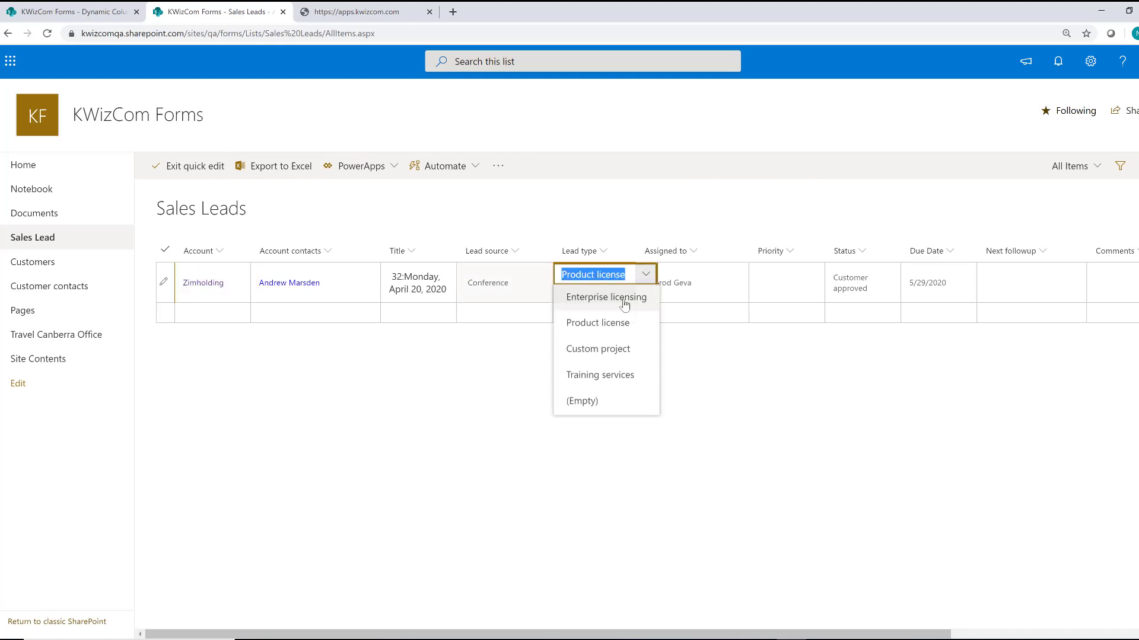
click(603, 325)
click(719, 285)
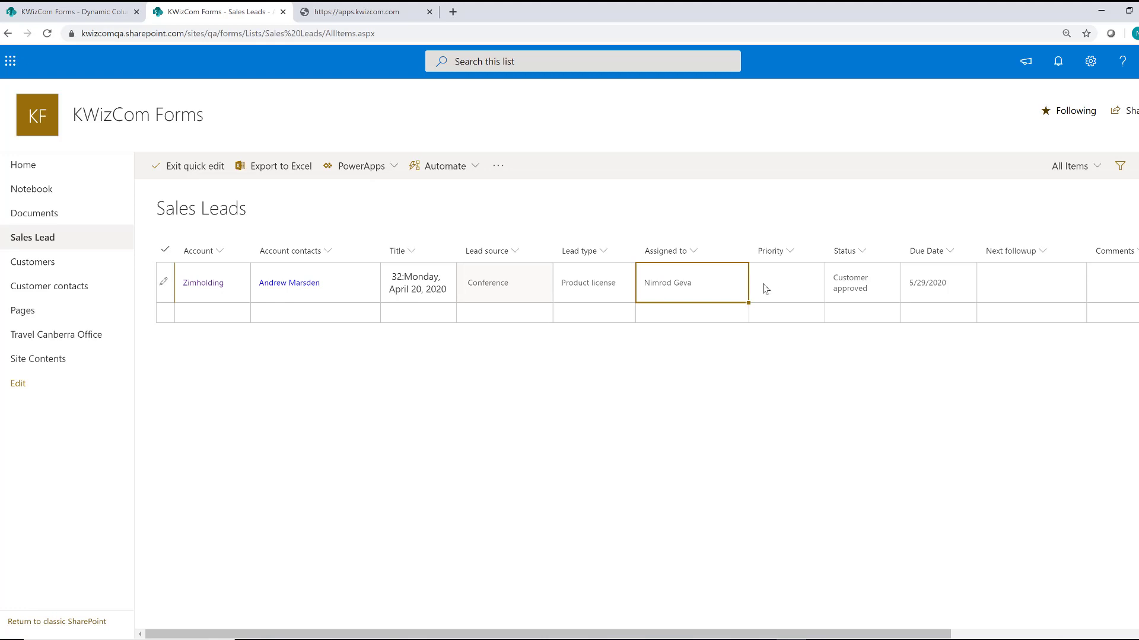
click(780, 288)
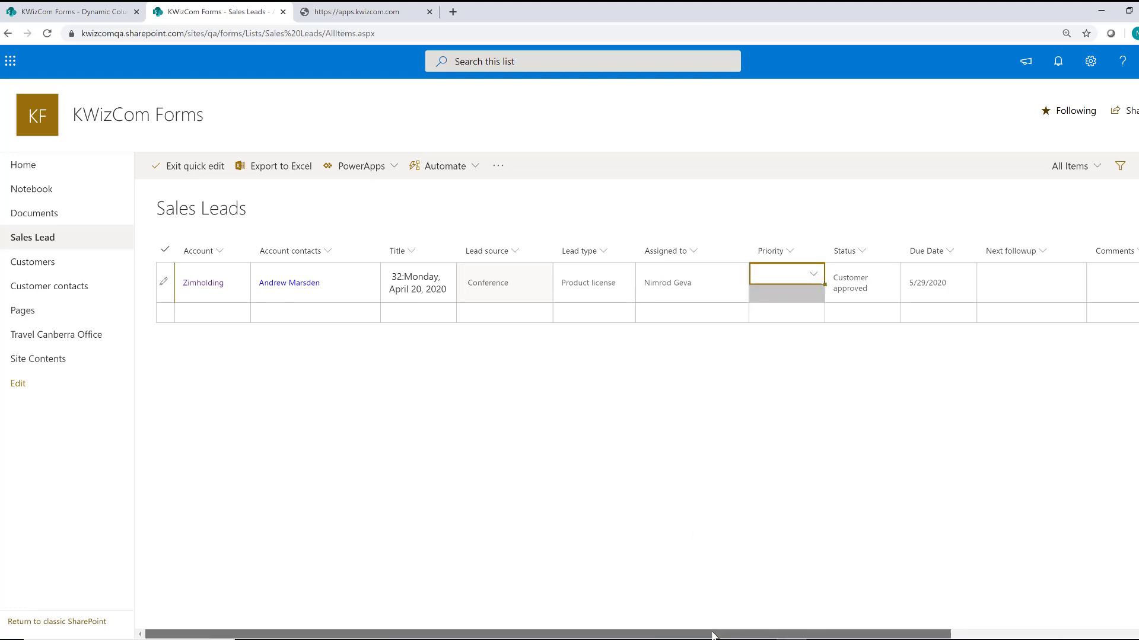
- Test whether the lead's Price $(USD) cell can be edited compared with Upsell?, and exit quick edit
drag(712, 632, 963, 606)
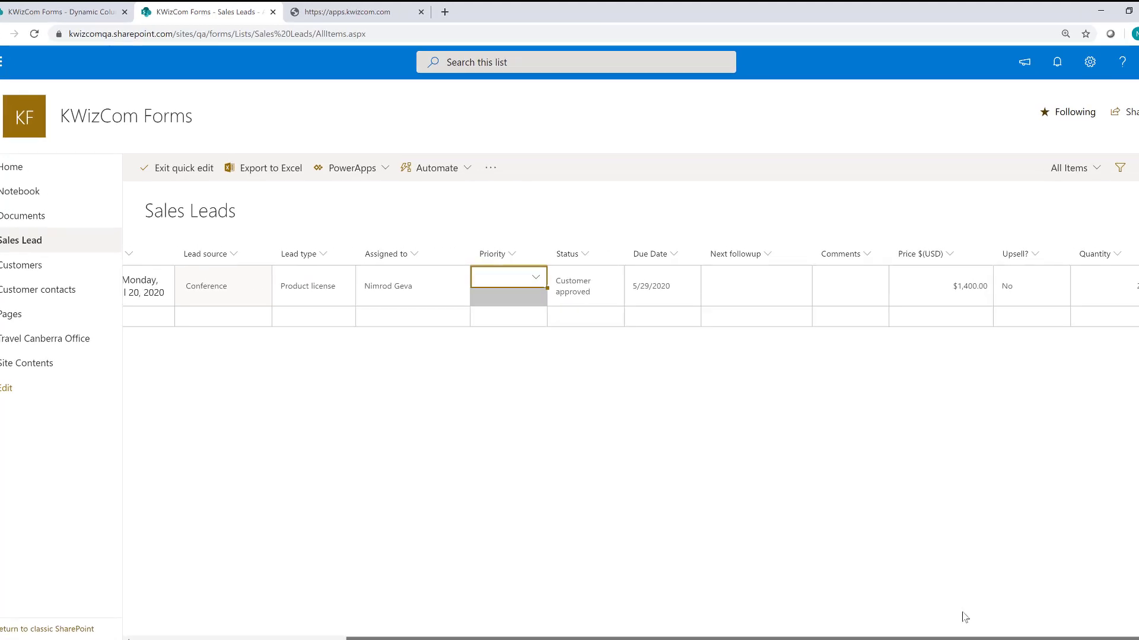
click(937, 283)
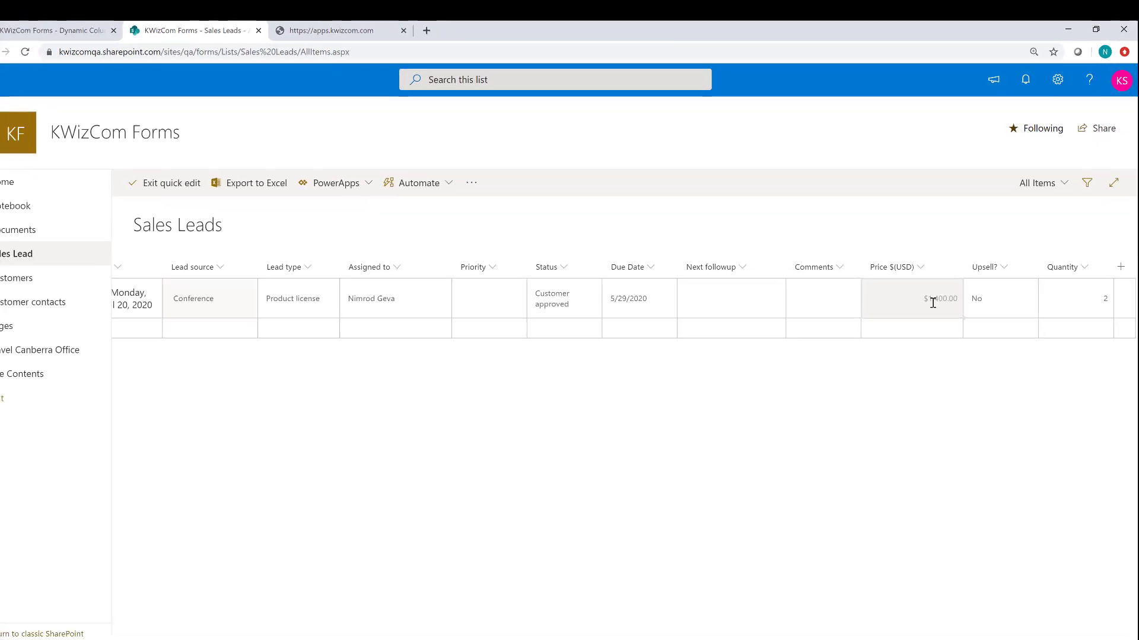
click(992, 299)
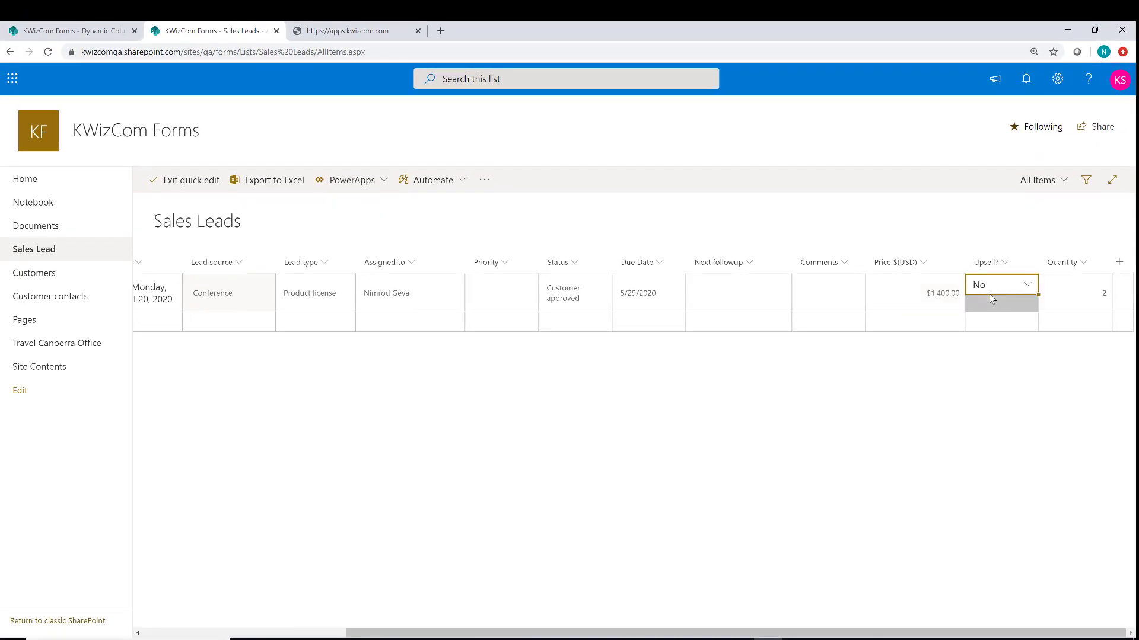
click(935, 297)
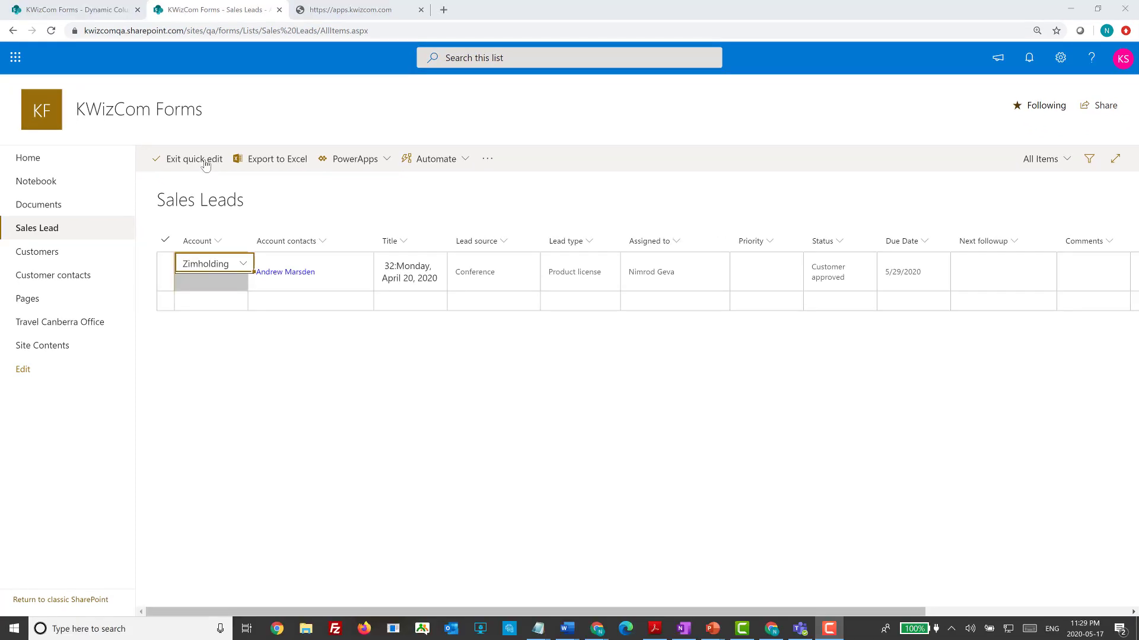
click(205, 165)
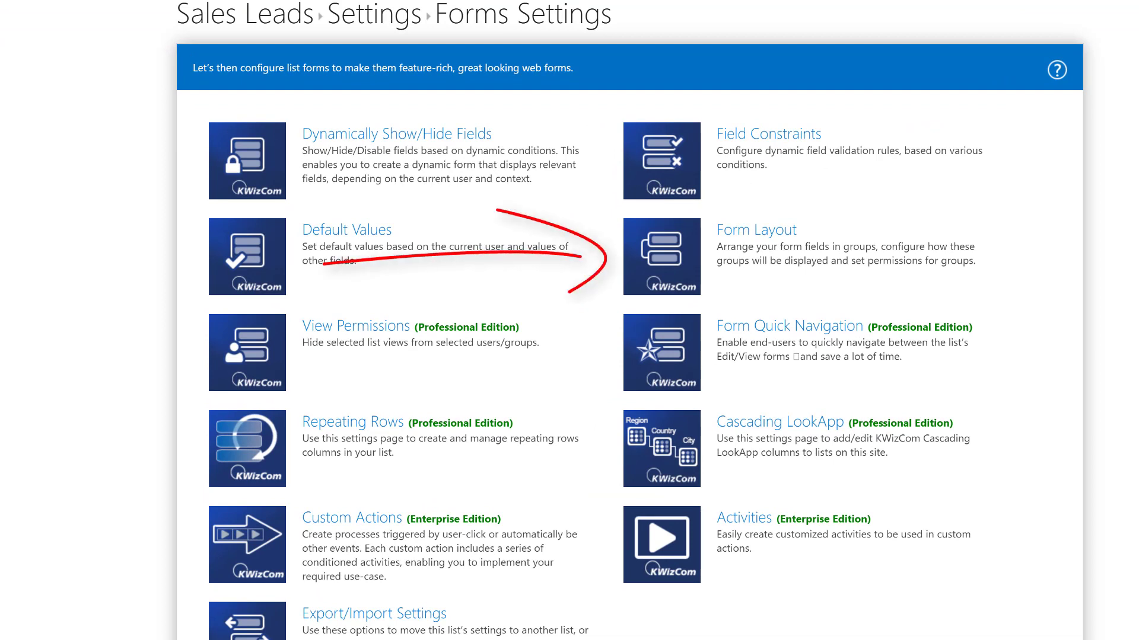
- Open the Form Layout settings and add a group named Account details with 2 columns per row
click(734, 237)
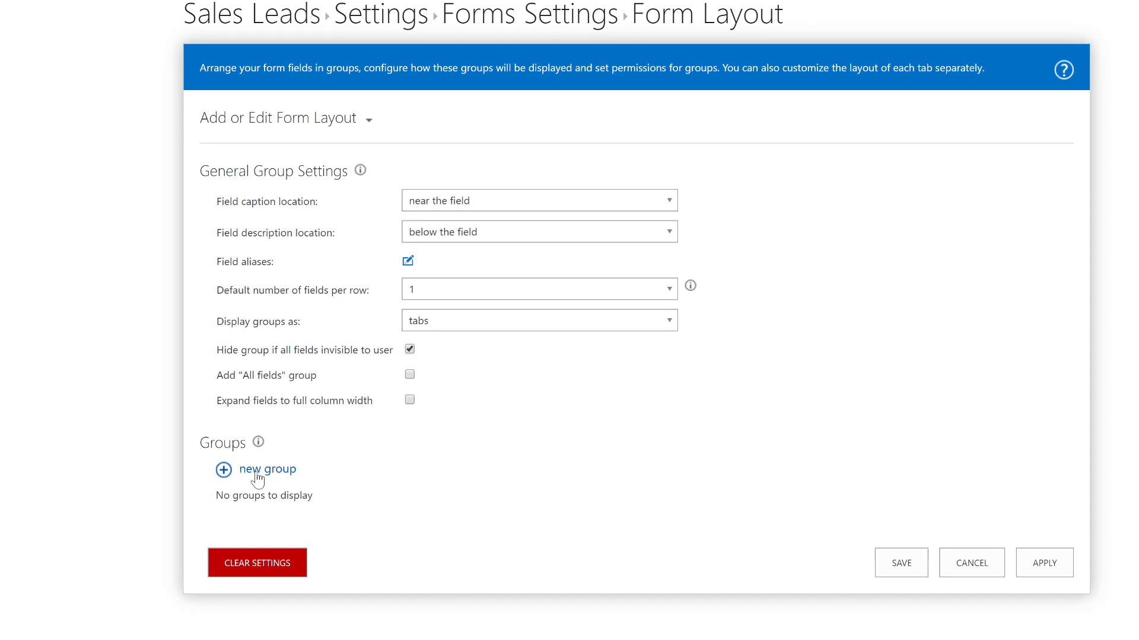
click(289, 496)
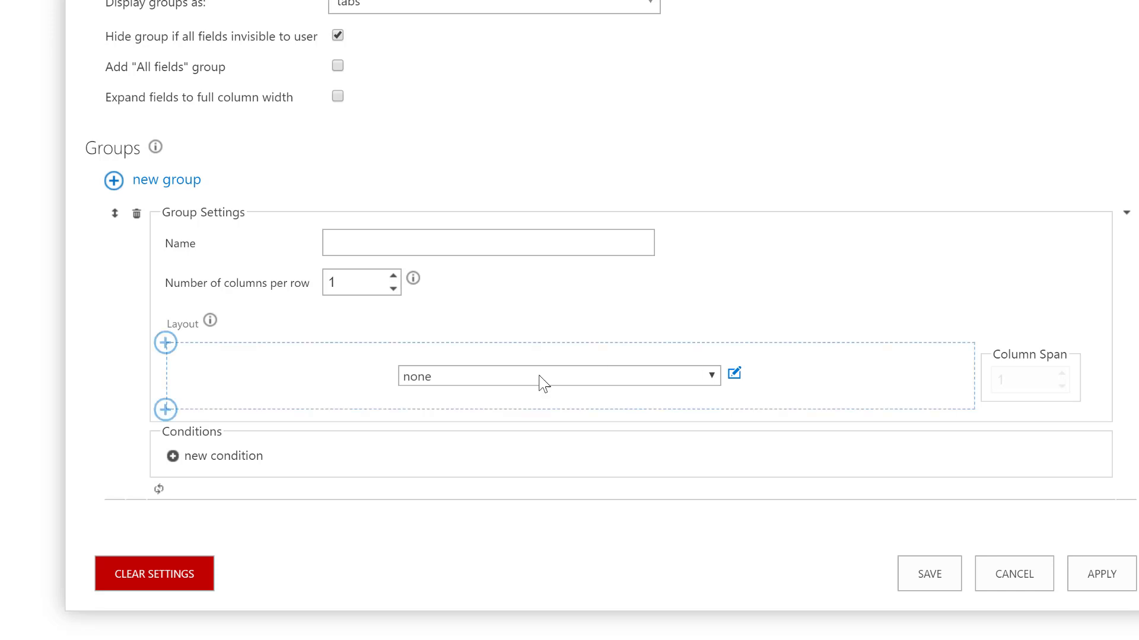
click(371, 242)
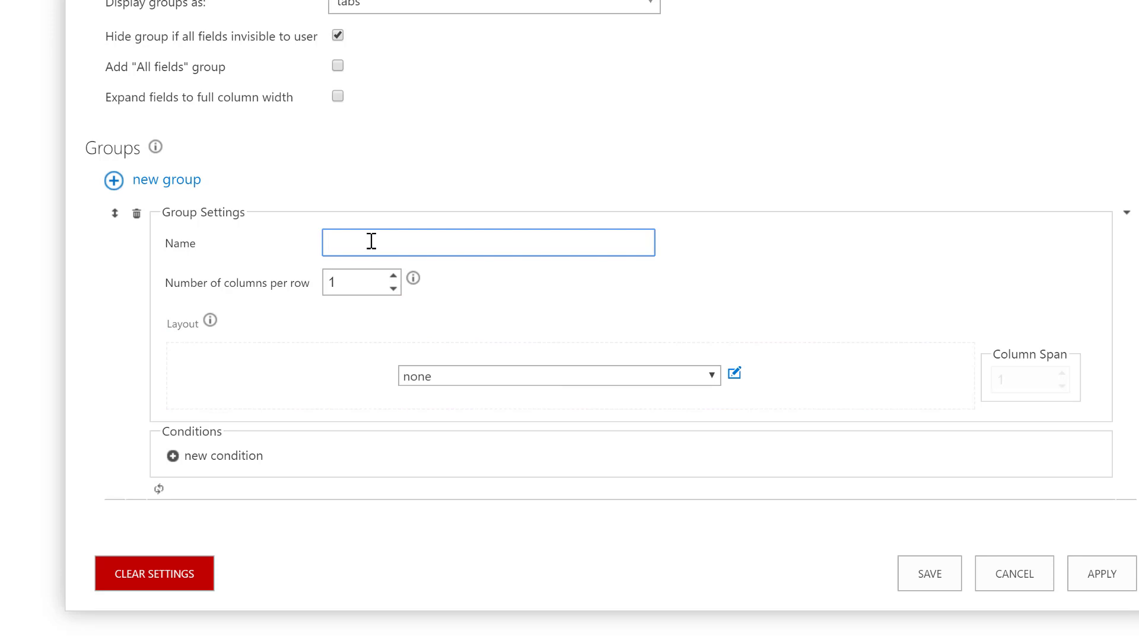
text(Account details)
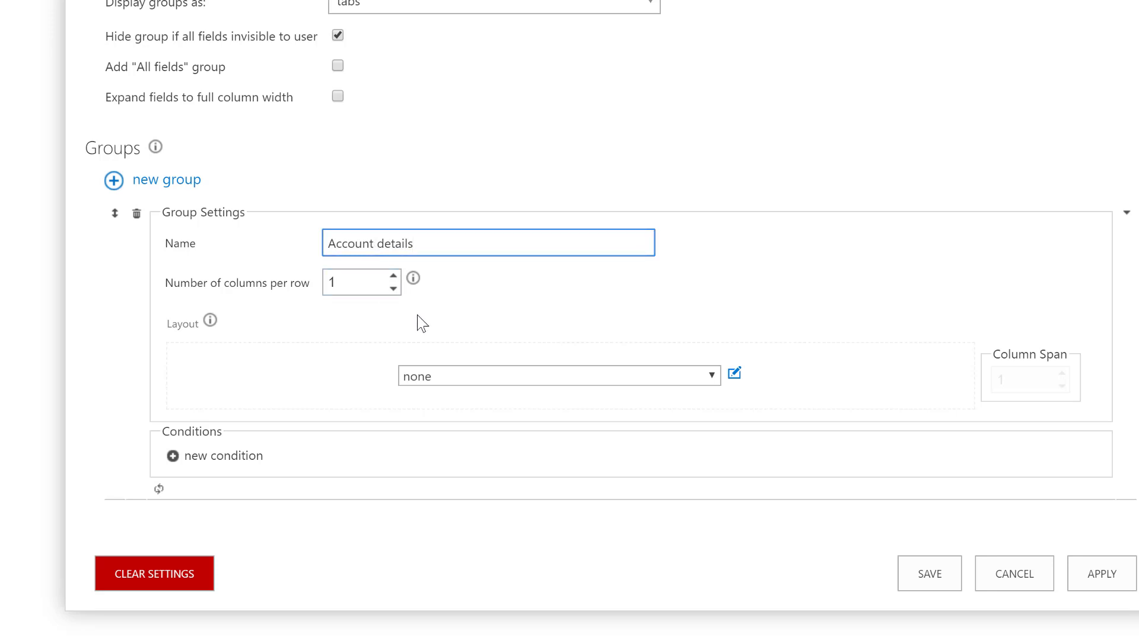
click(393, 277)
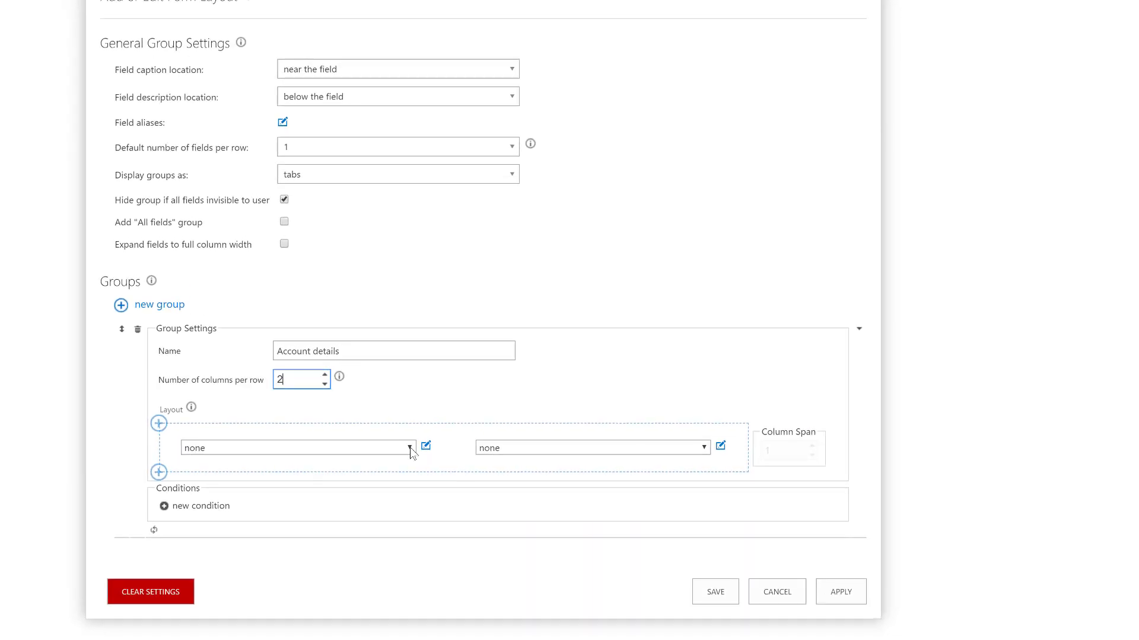
- Review the HTML elements, columns and system fields available for the first layout cell of the Account details group
click(409, 448)
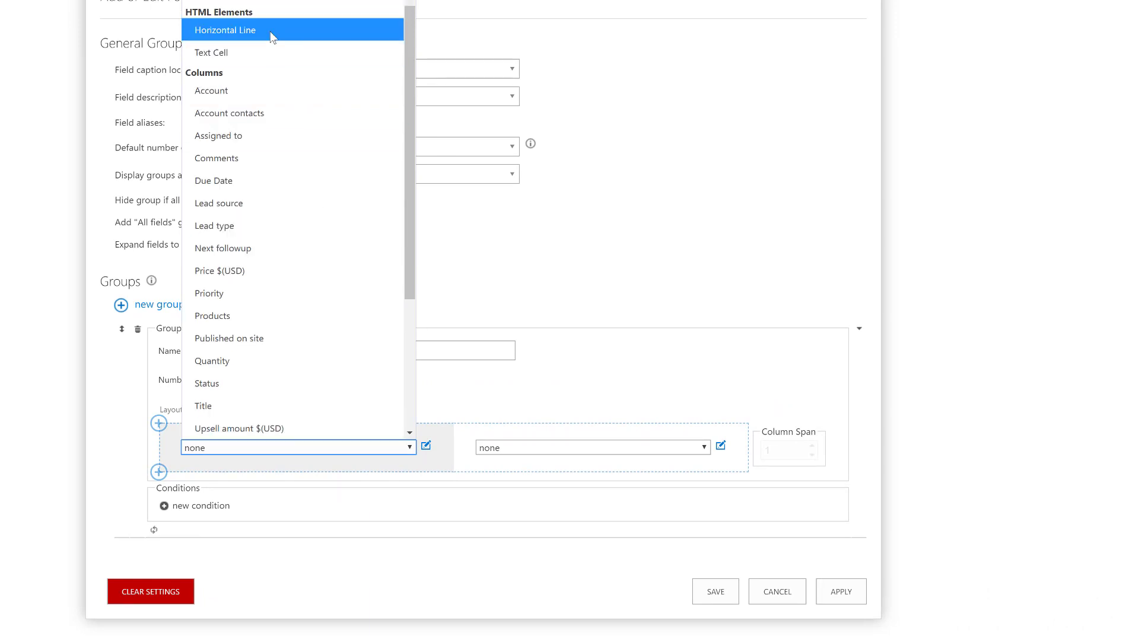
scroll(285, 266, down, 3)
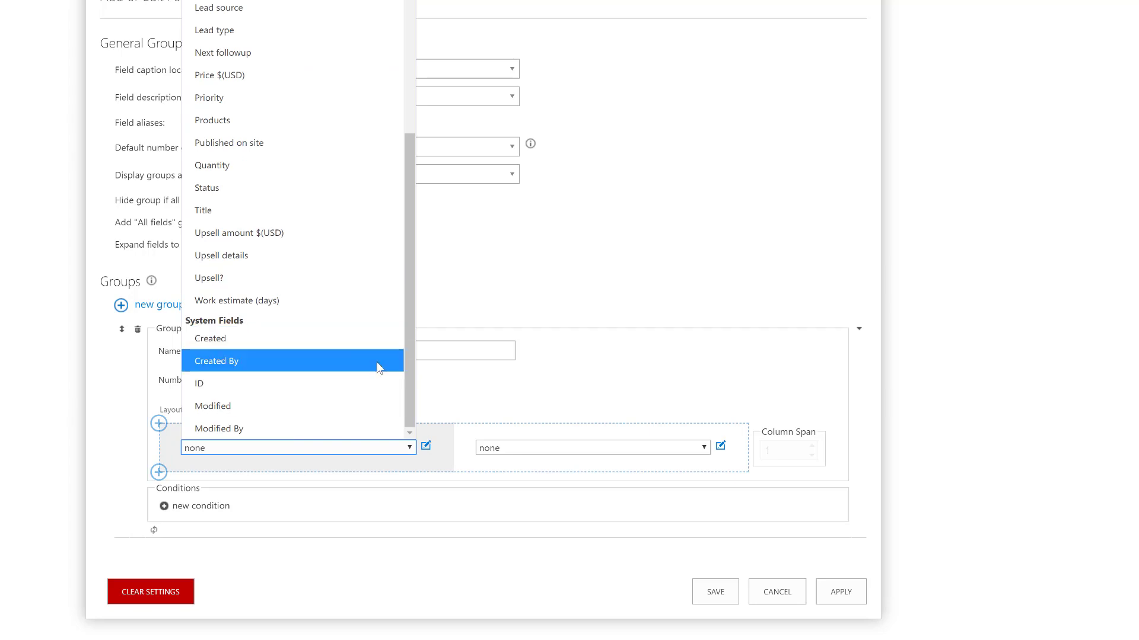
click(559, 394)
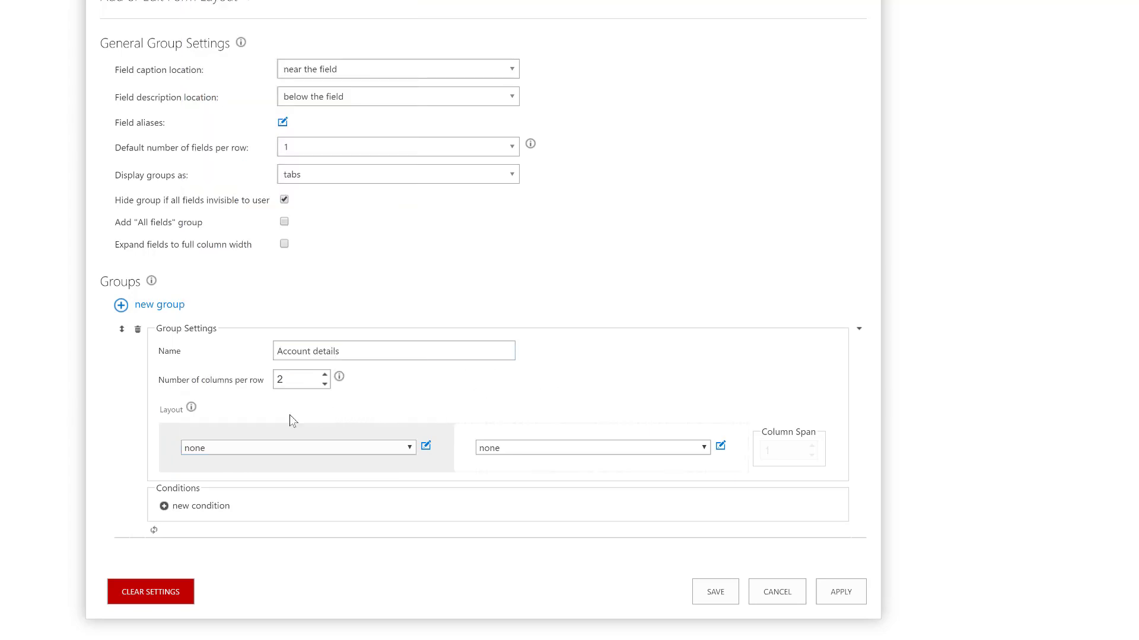
mouse_move(158, 469)
mouse_move(417, 436)
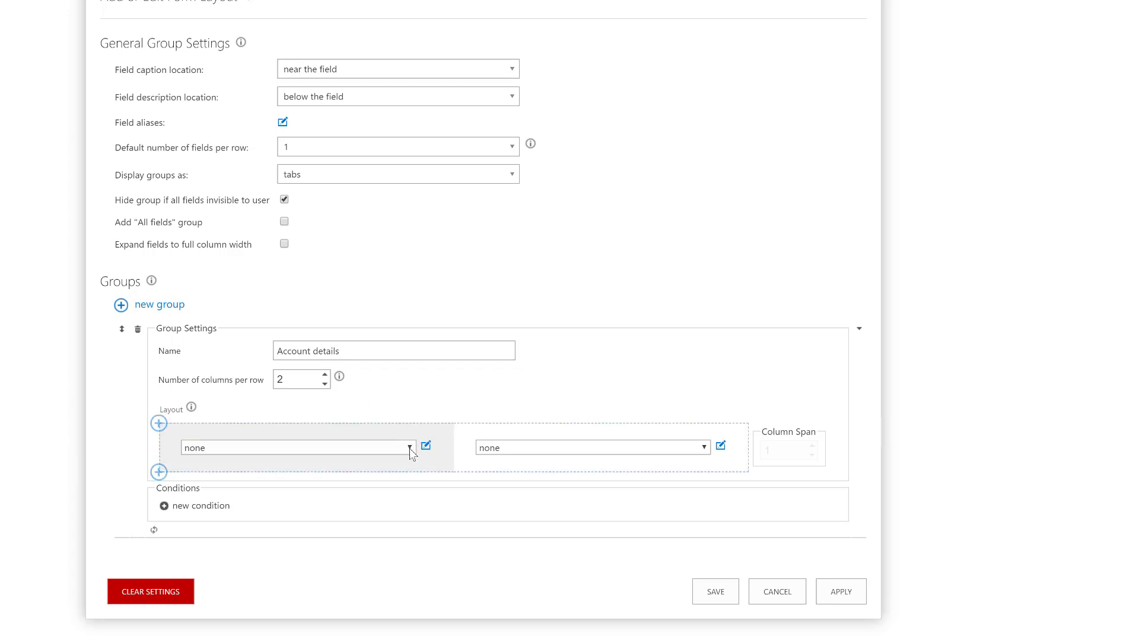
- Place Account and Account contacts side by side in the Account details group and apply the layout settings
click(409, 448)
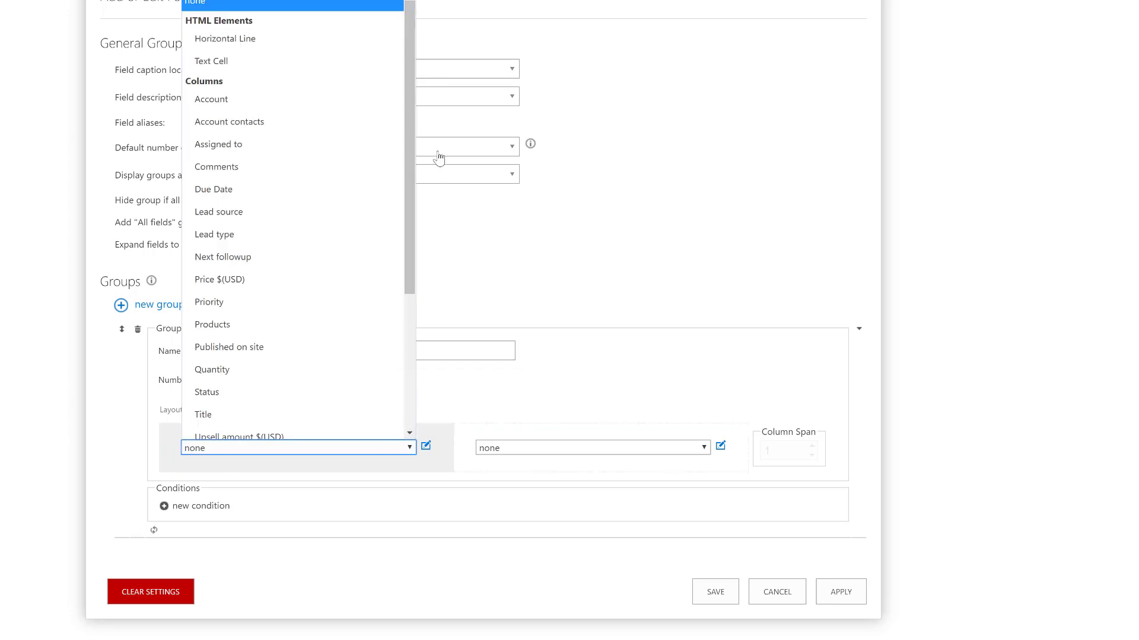
click(292, 105)
click(541, 451)
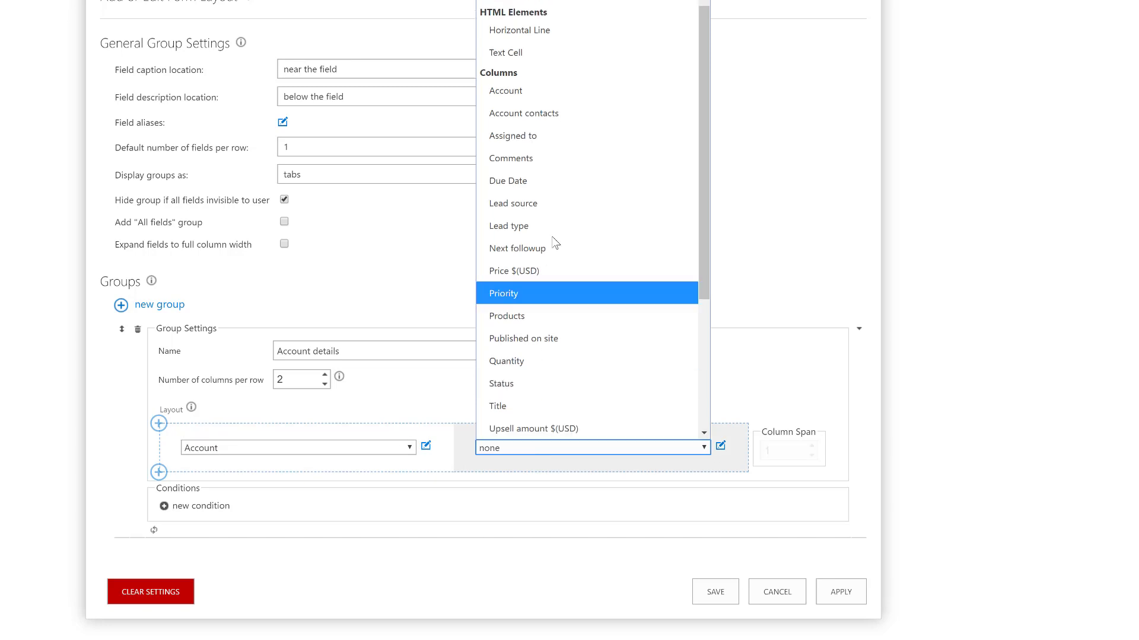
click(542, 113)
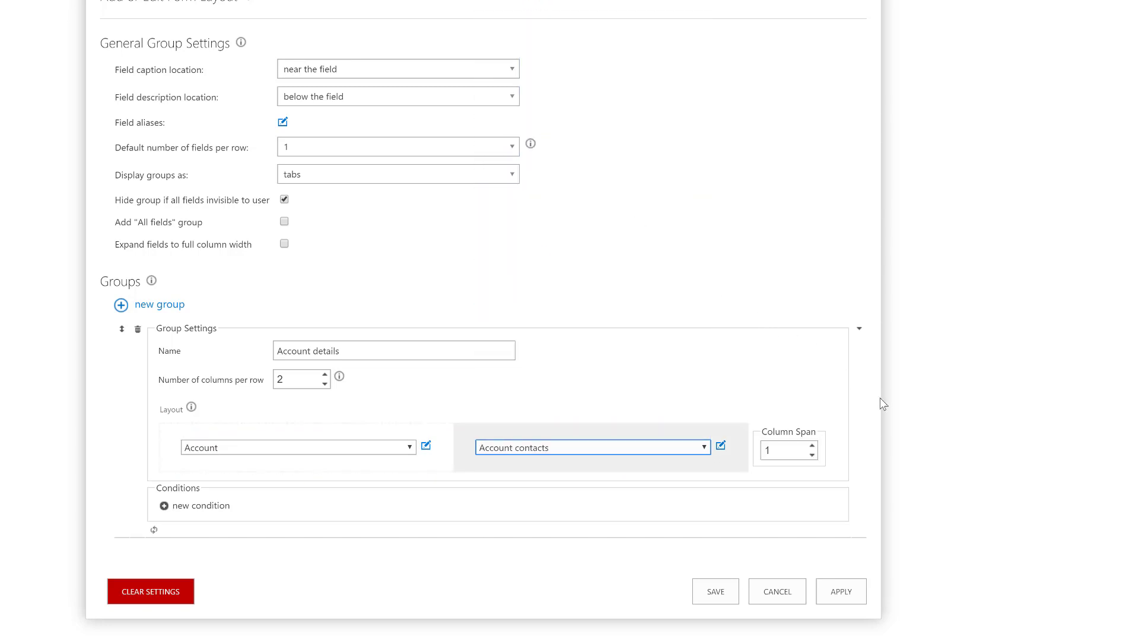
click(841, 593)
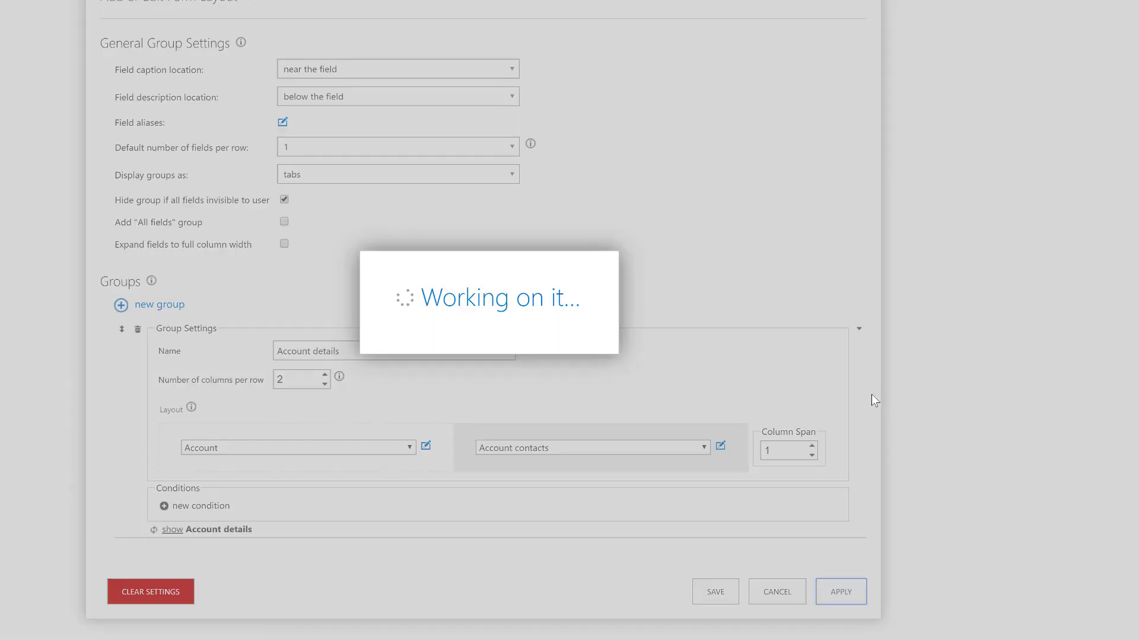
- Open a new Sales Leads item to check the Account details tab and its Account field
click(35, 23)
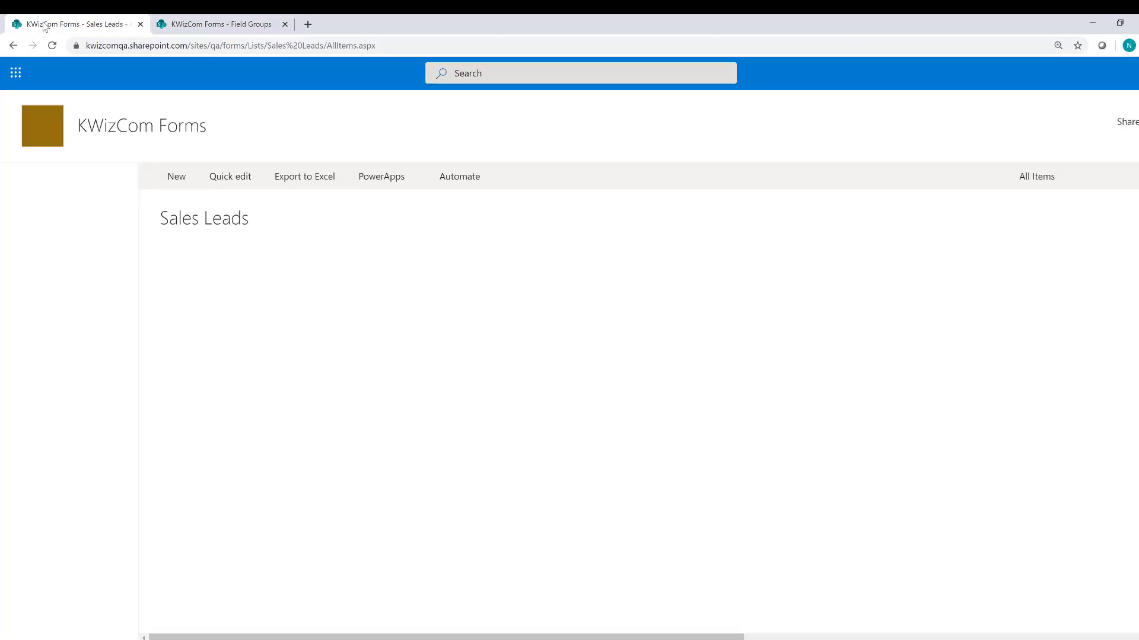
click(173, 176)
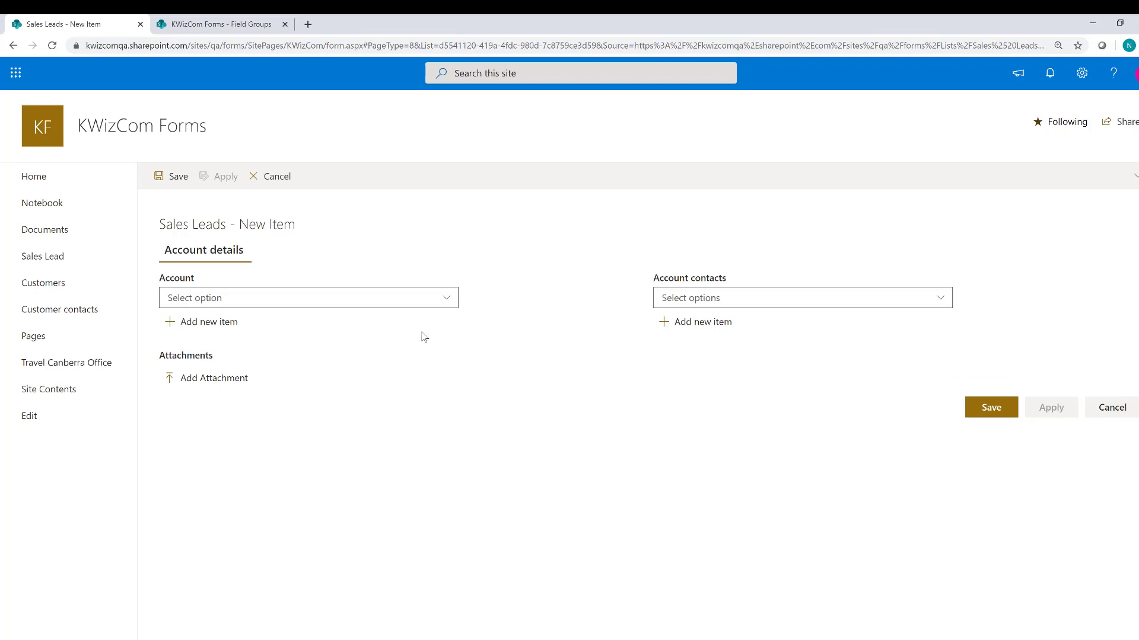
click(418, 301)
click(419, 303)
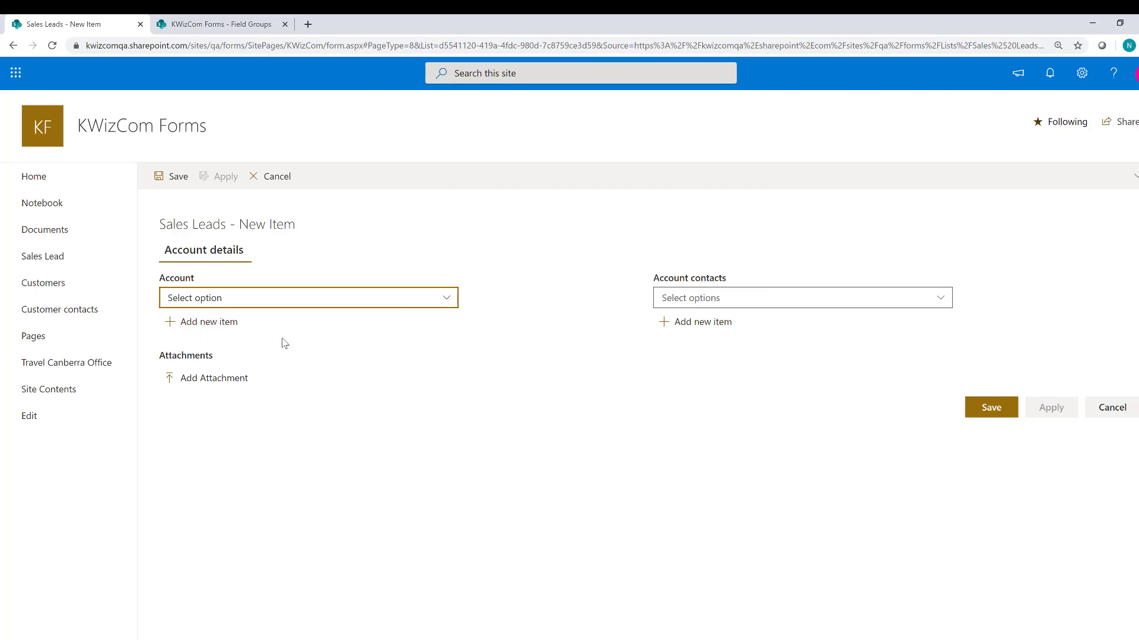
- Return to the form layout settings and add a group named Lead details with 2 columns per row
click(234, 23)
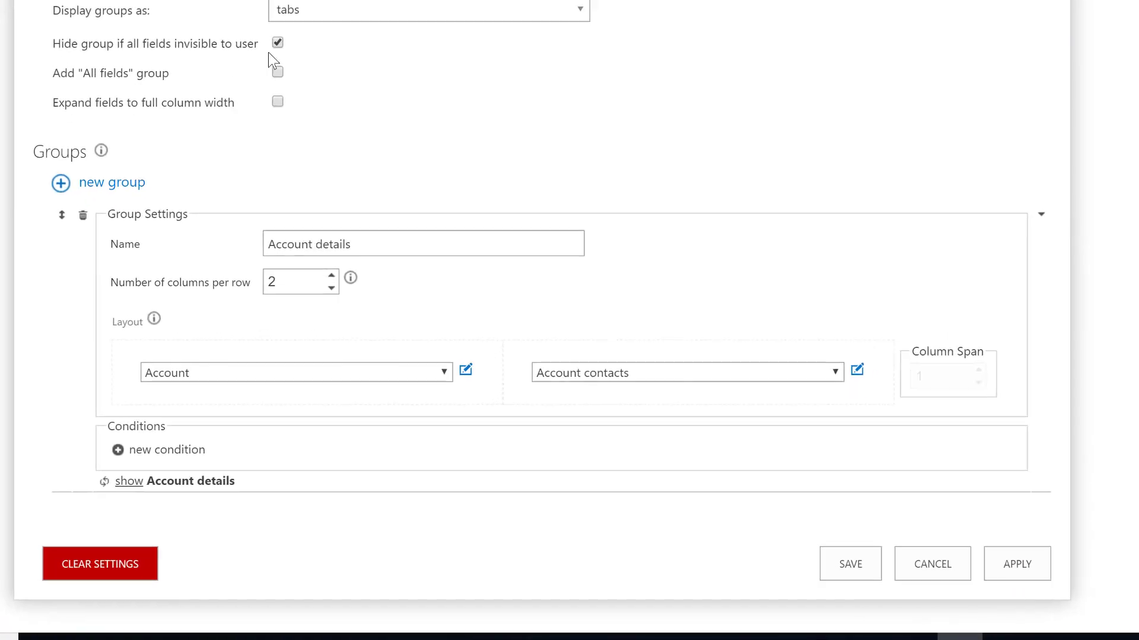
click(90, 181)
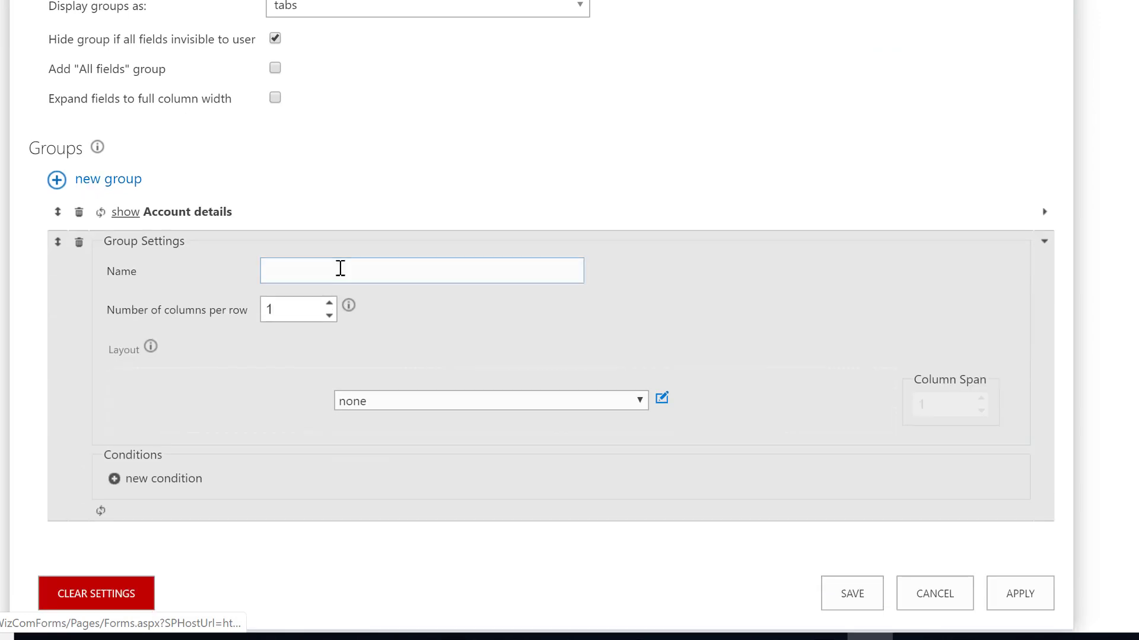
scroll(344, 270, down, 1)
click(360, 244)
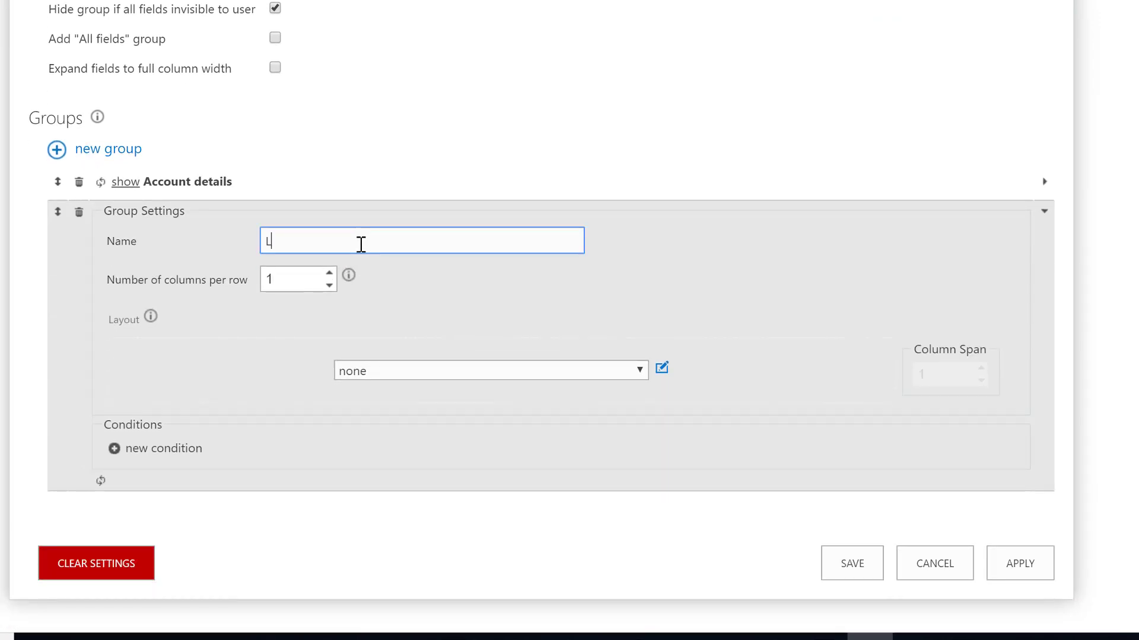
text(Lead details)
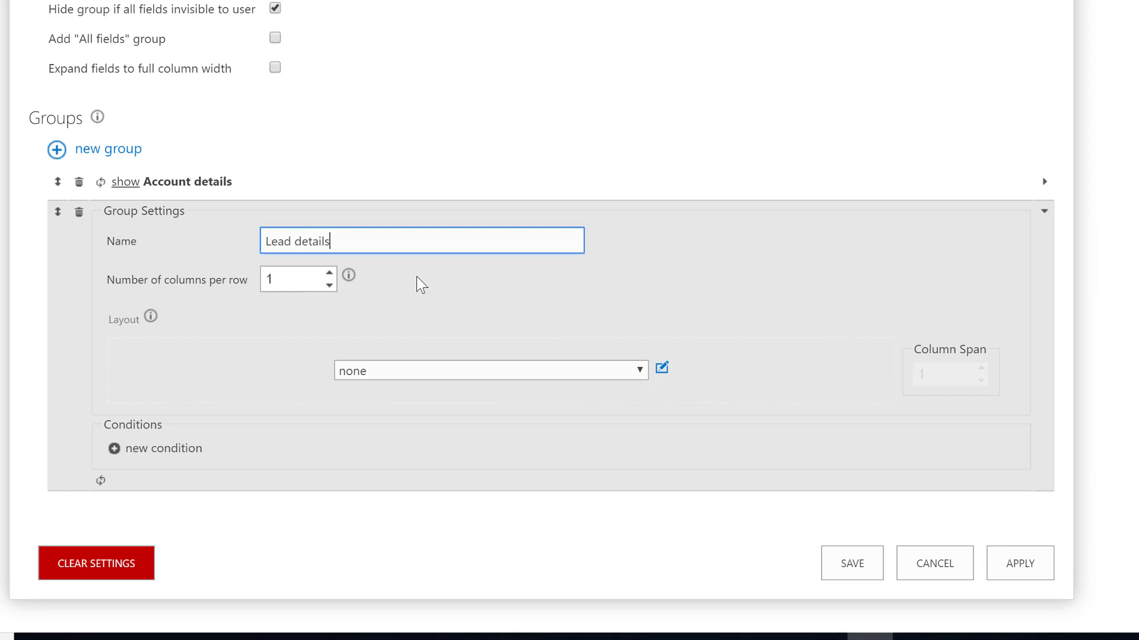
click(329, 273)
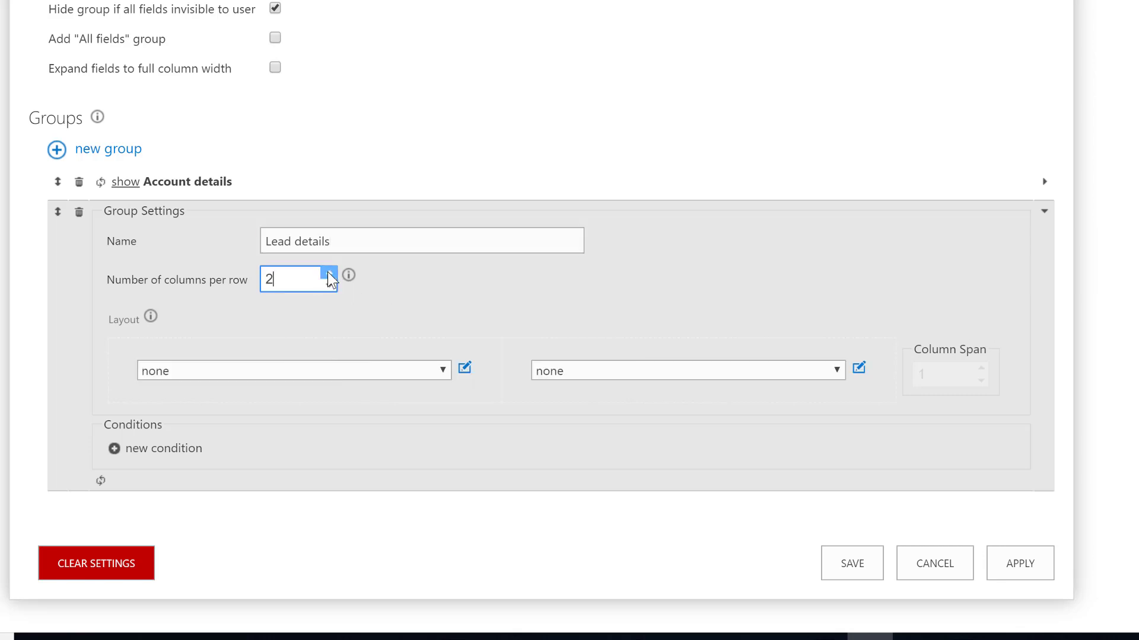
- Place Lead source and Published on site side by side in the first row of the Lead details group
click(441, 371)
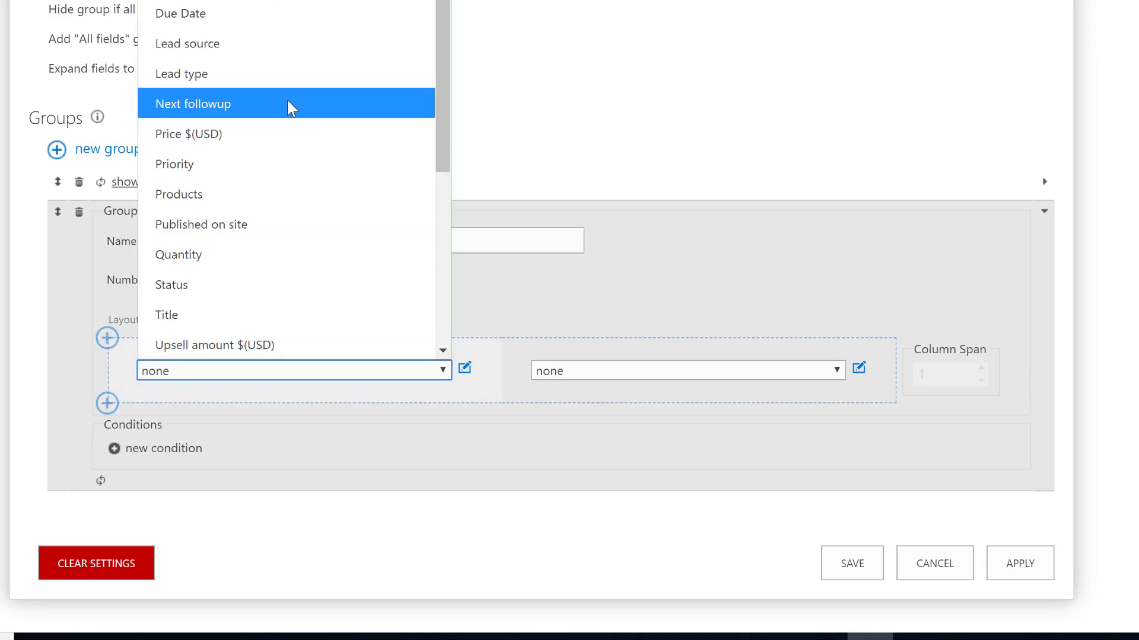
click(270, 47)
click(621, 371)
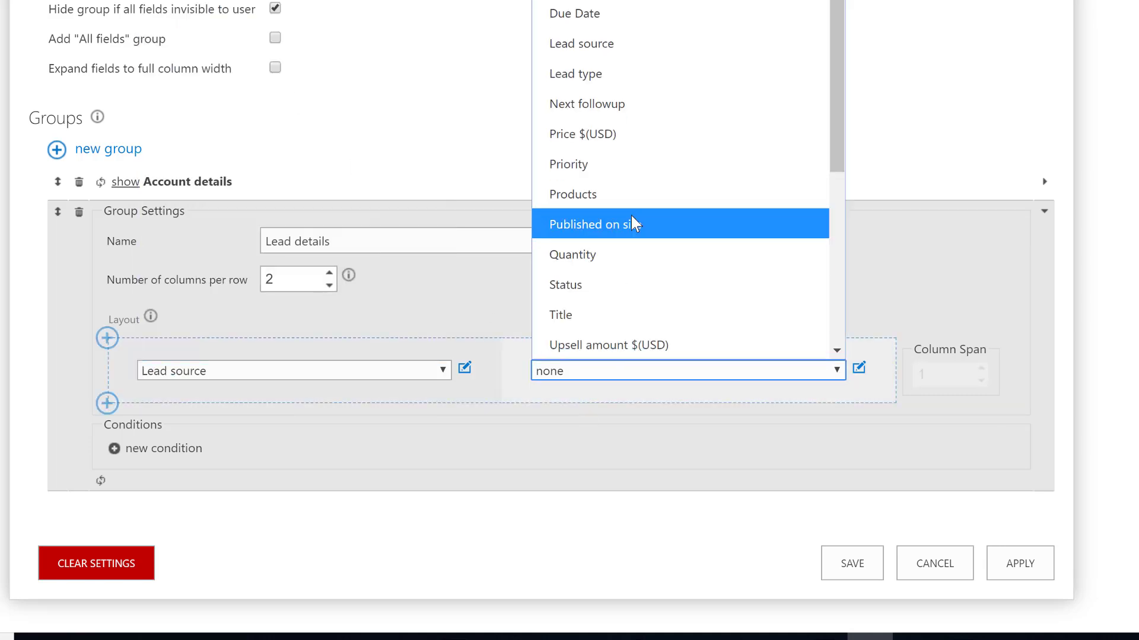
click(635, 231)
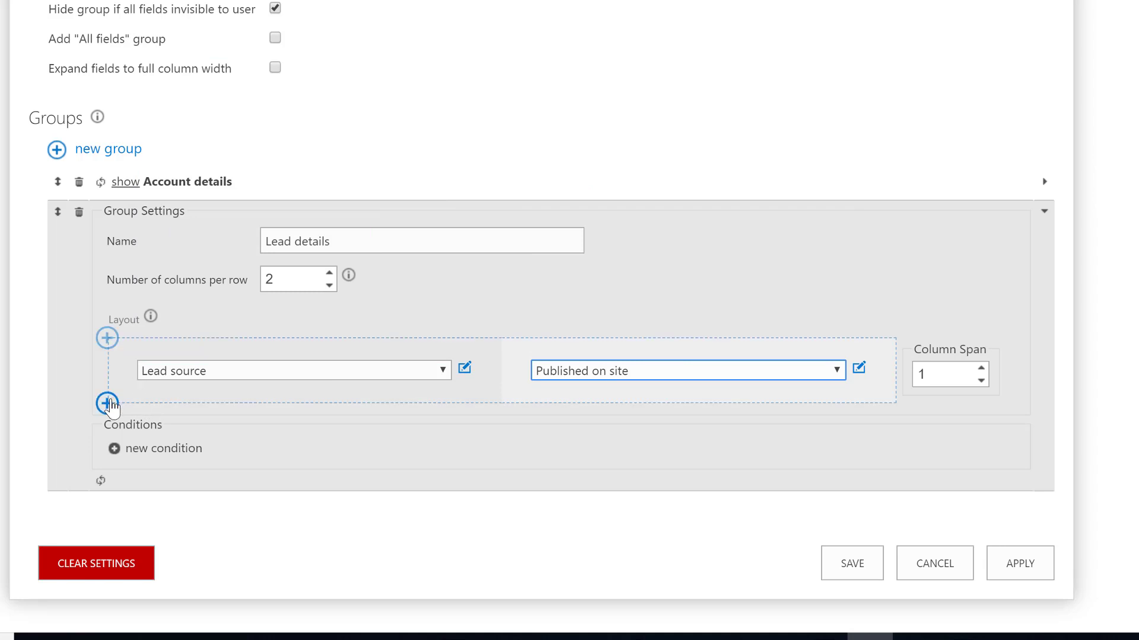
- Add a second row to the Lead details group with Assigned to and Due Date side by side
click(107, 403)
click(301, 437)
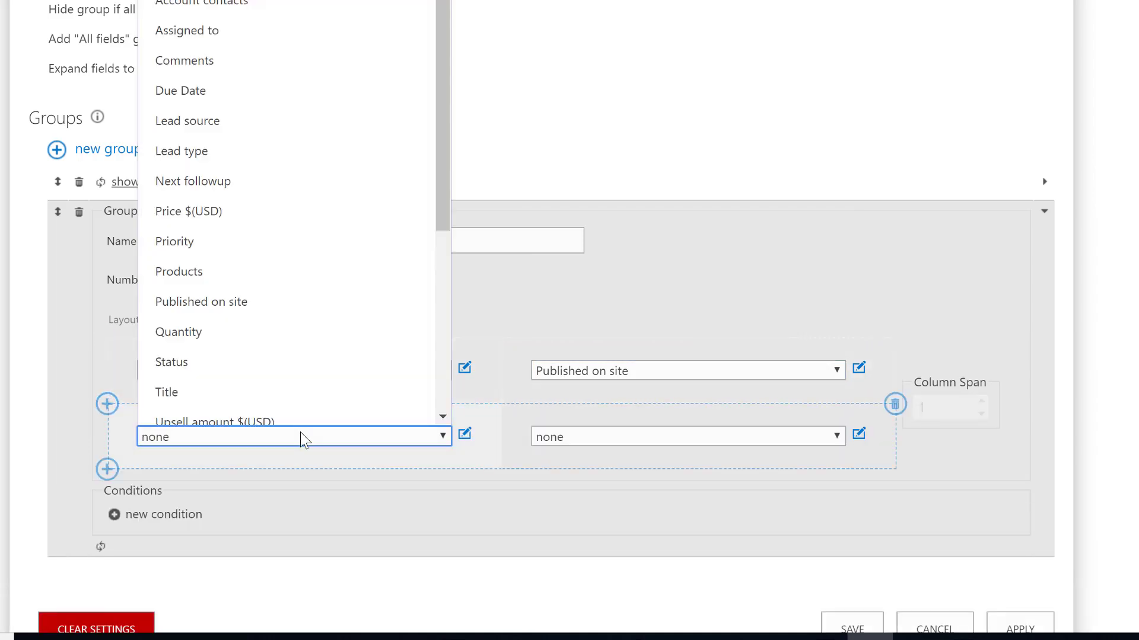
click(277, 29)
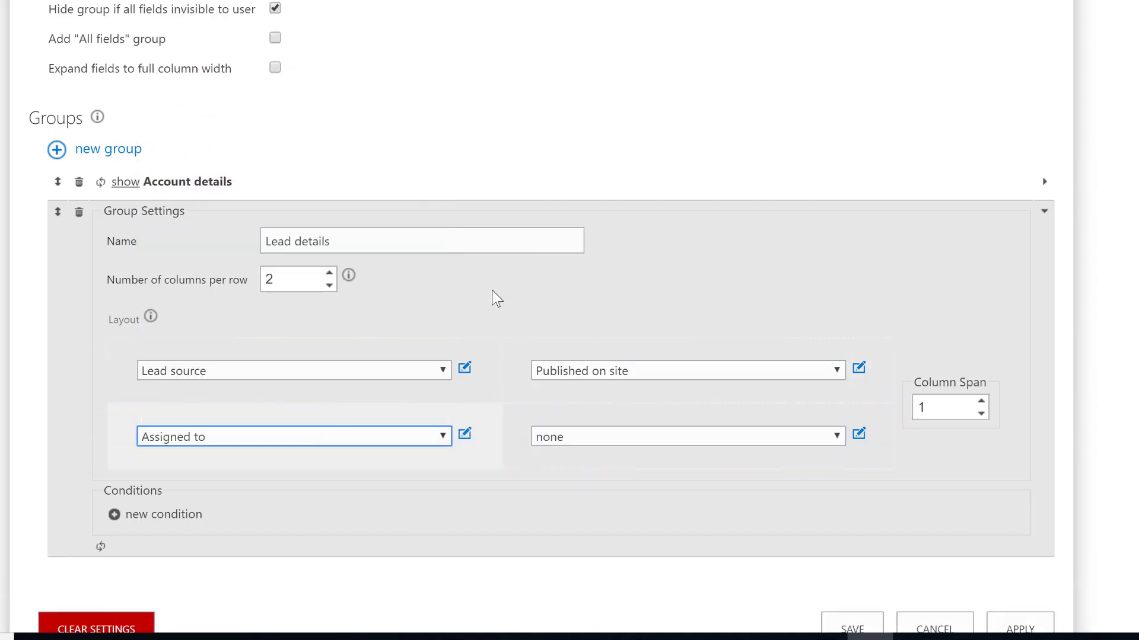
click(570, 438)
scroll(587, 133, down, 1)
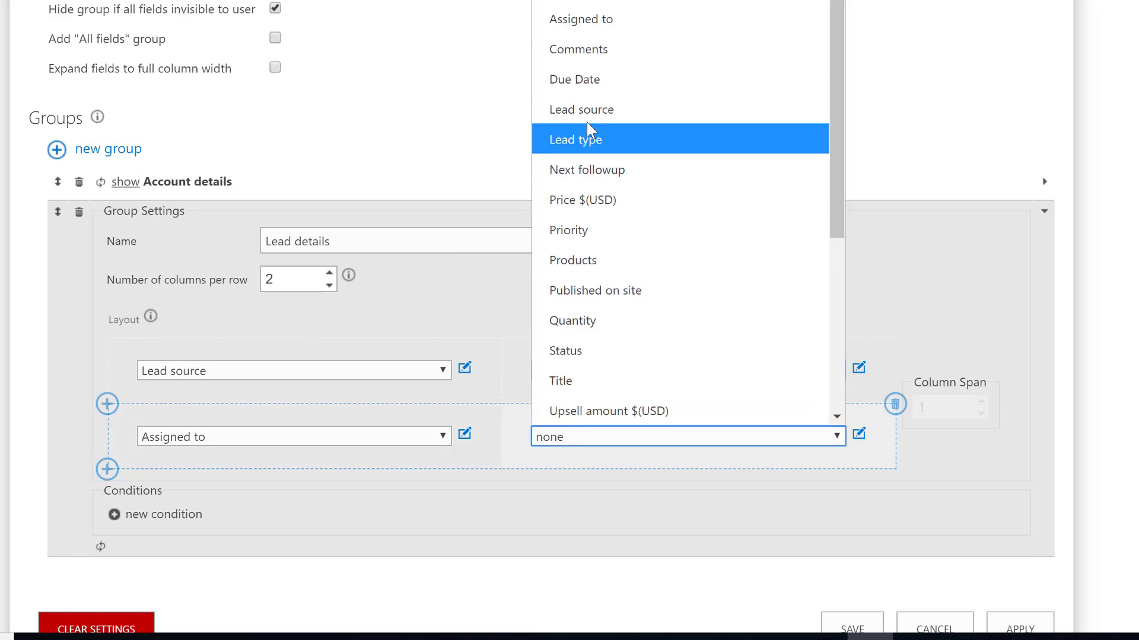
click(572, 84)
- Add a third row to the Lead details group with Lead type in its first column
click(107, 467)
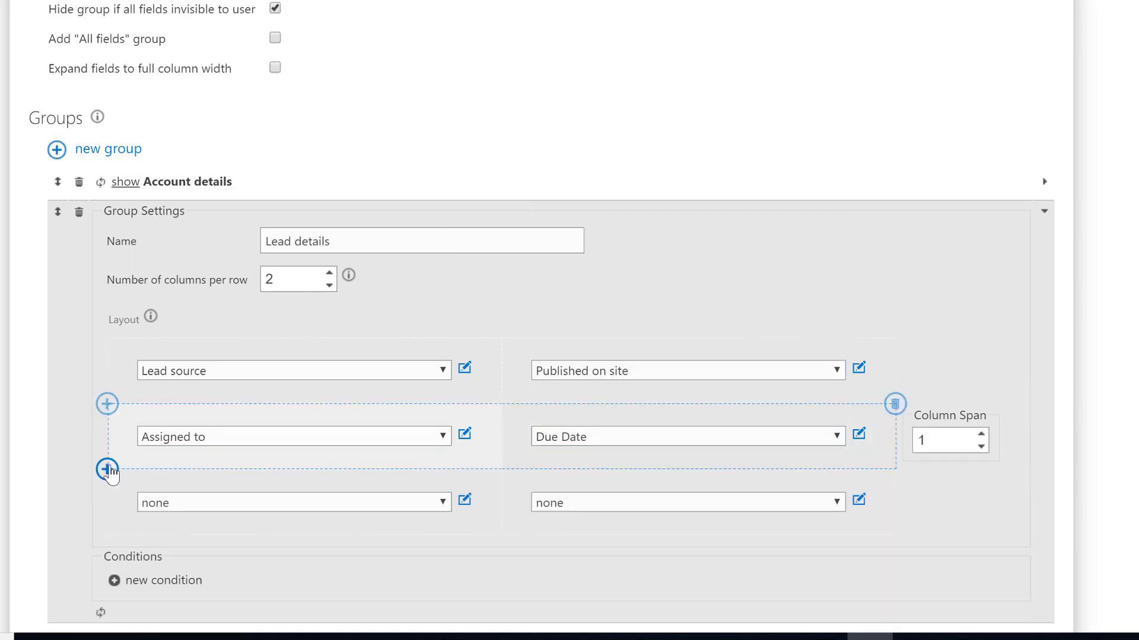
scroll(245, 398, down, 1)
scroll(246, 397, down, 1)
click(249, 375)
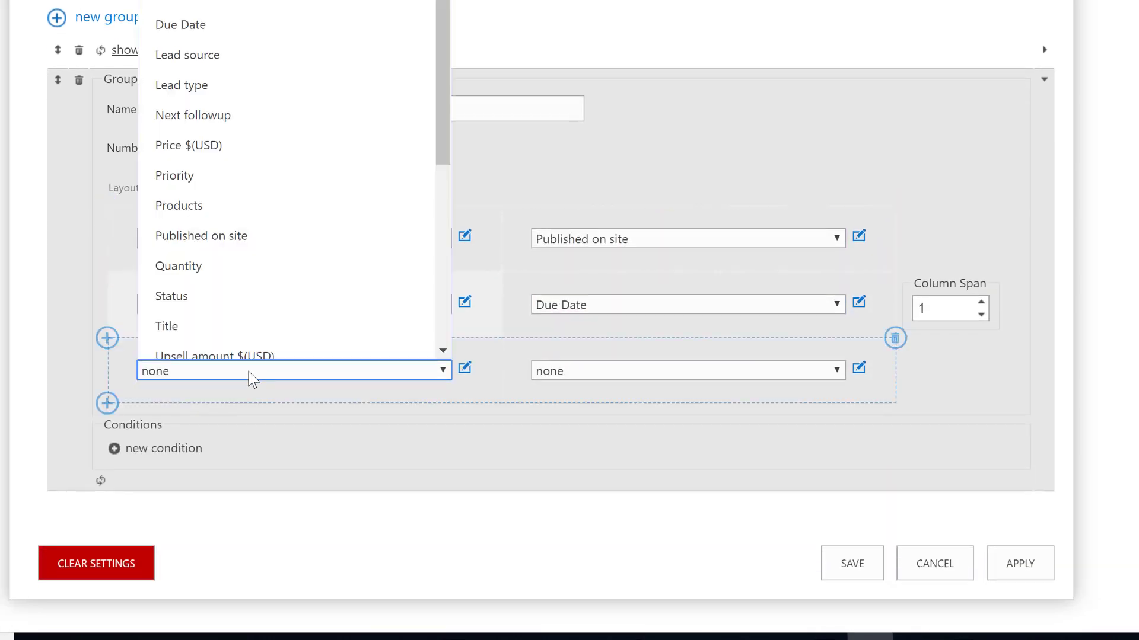
click(246, 78)
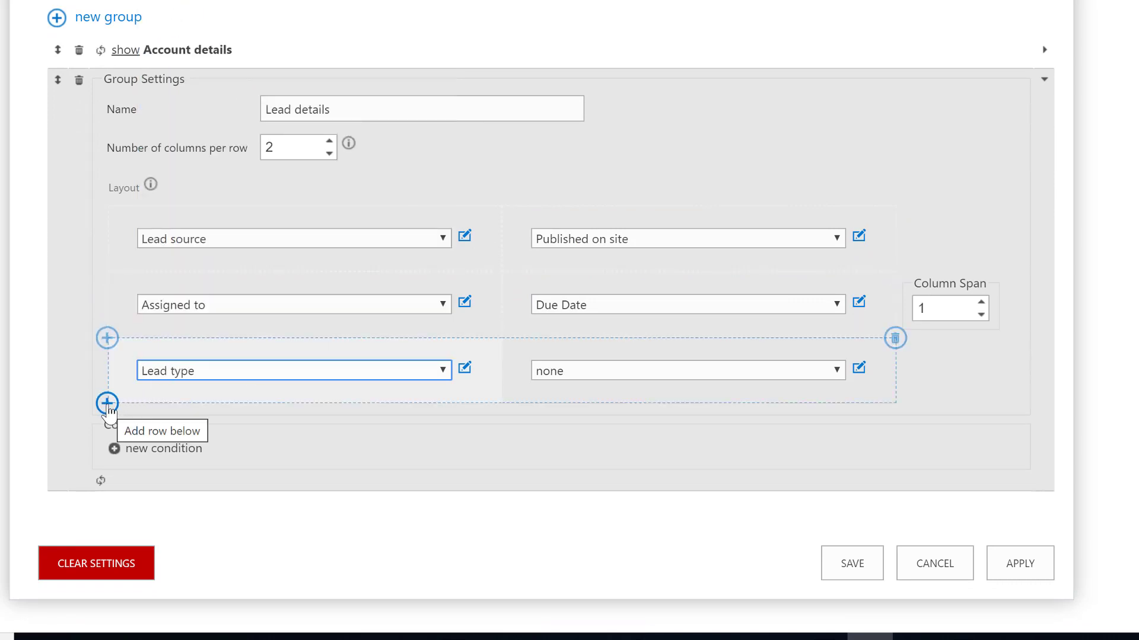
- Add a fourth row to the Lead details group with Products and Quantity side by side
click(108, 405)
click(442, 437)
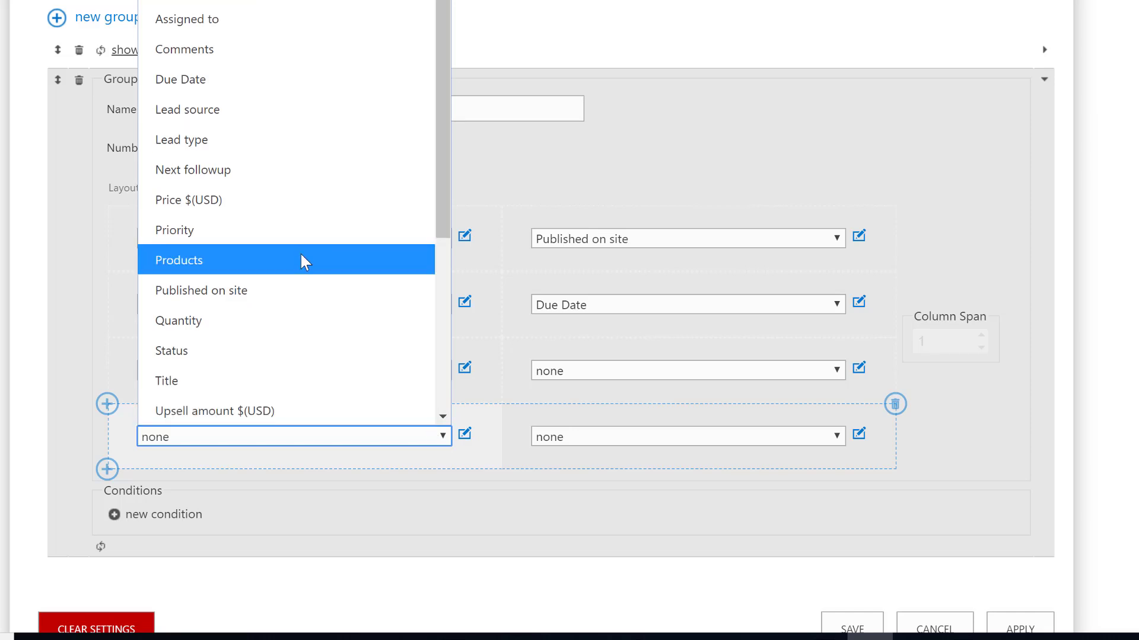
click(299, 270)
click(589, 445)
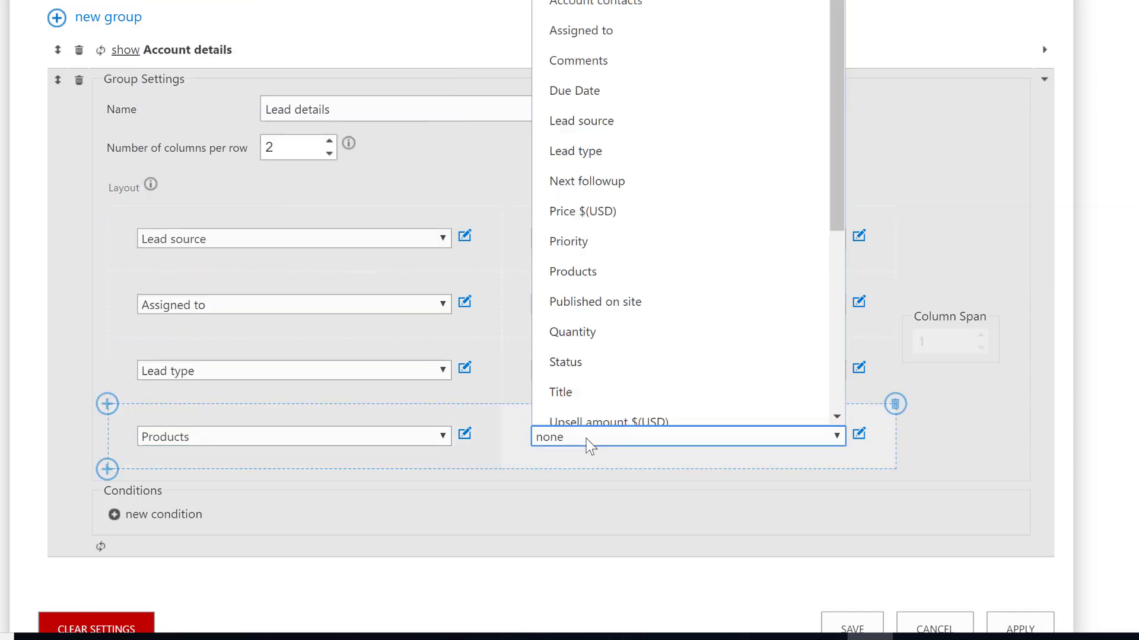
click(586, 324)
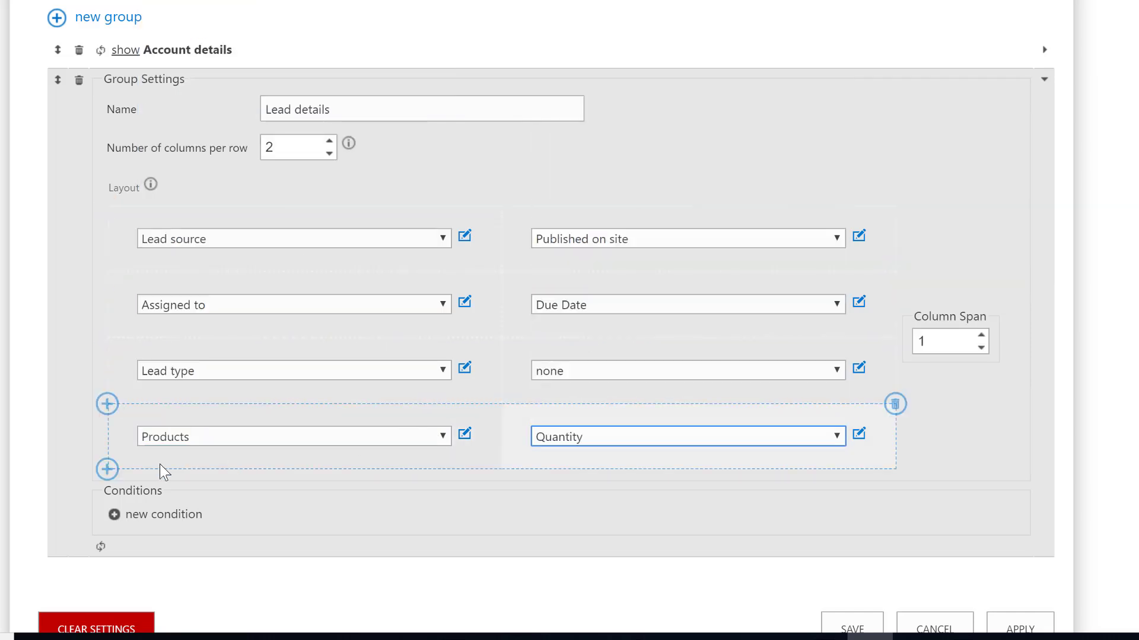
- Add a fifth row to the Lead details group with Price $(USD) and Status side by side
click(108, 468)
click(215, 504)
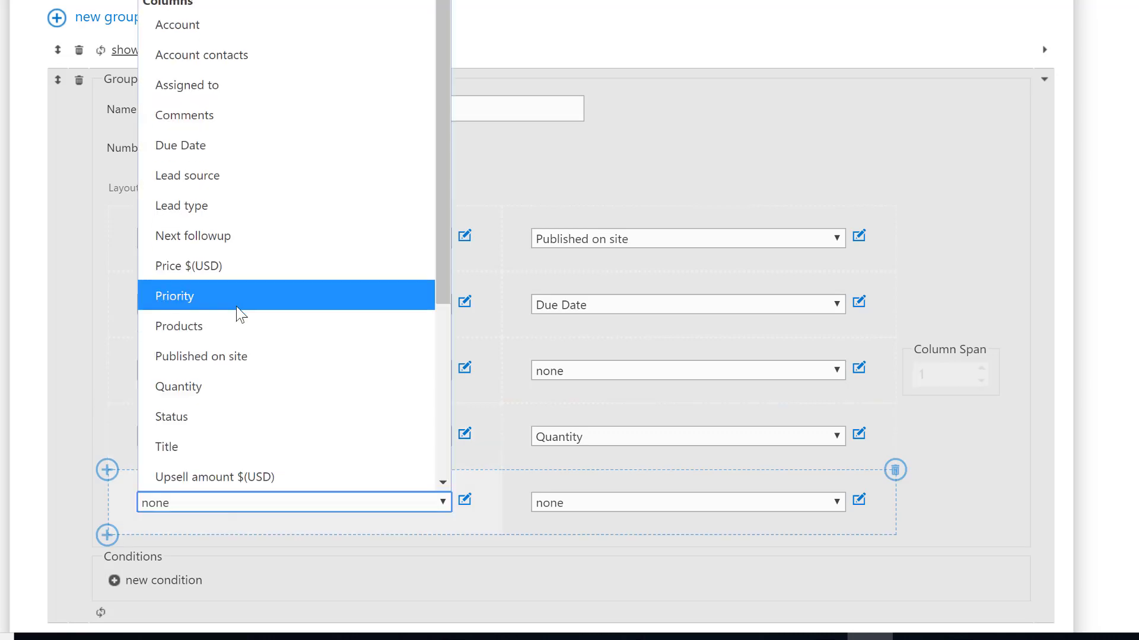
click(226, 277)
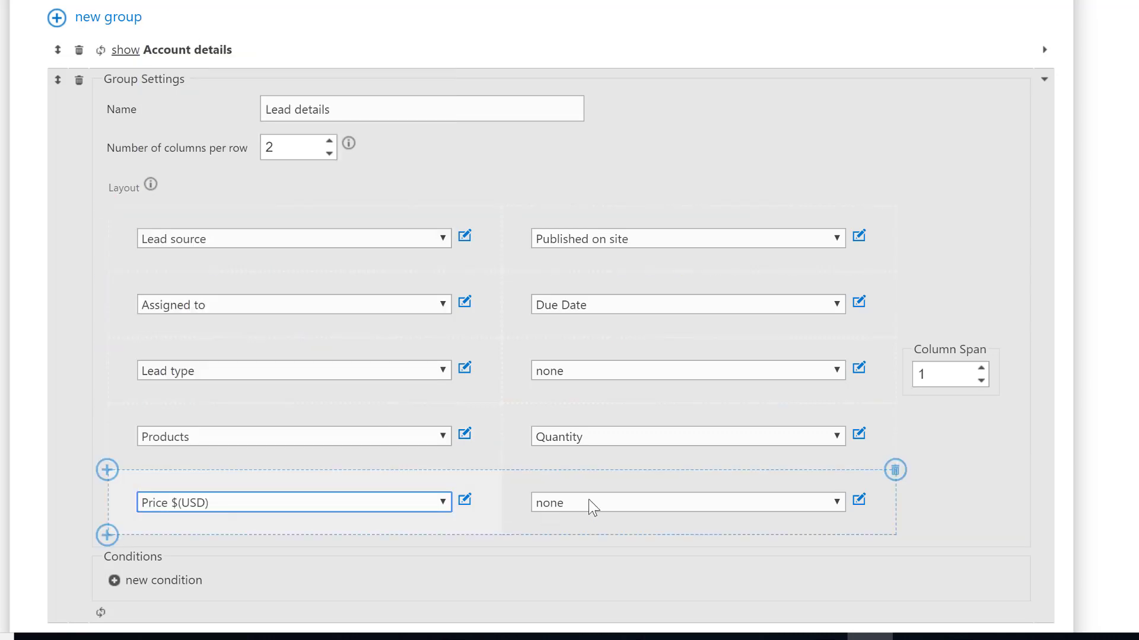
click(592, 503)
click(597, 433)
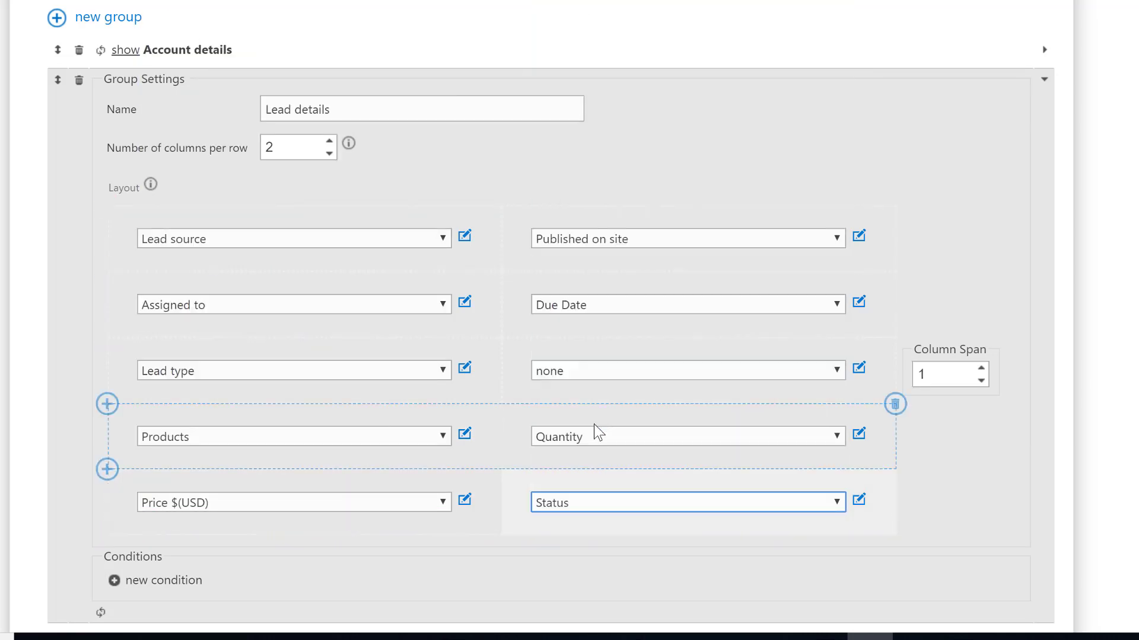
scroll(597, 432, down, 2)
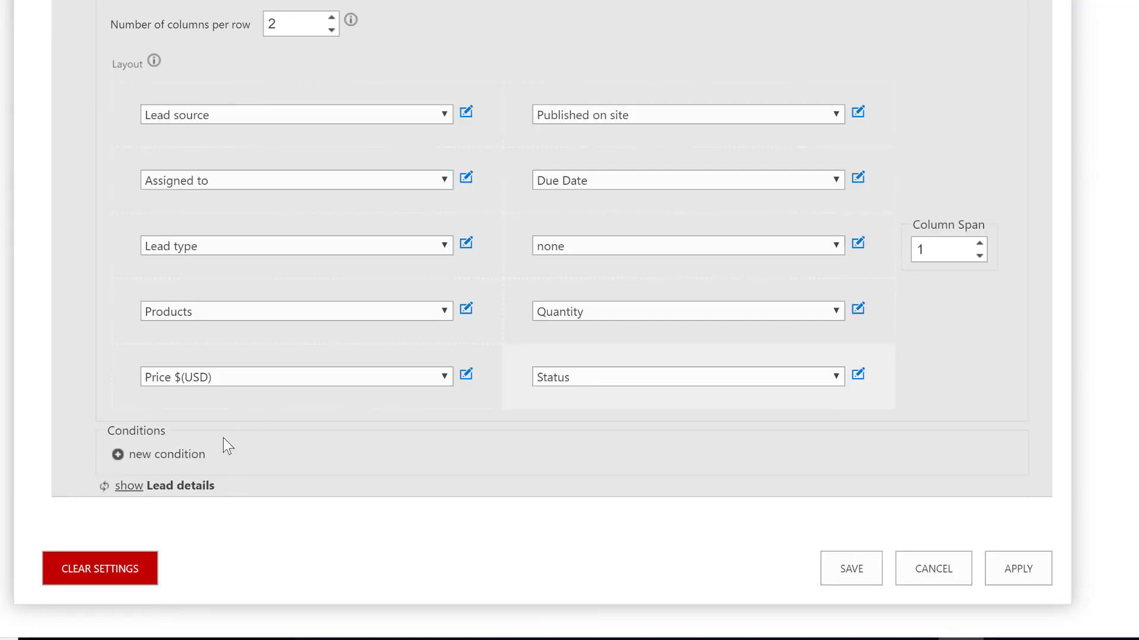
click(152, 455)
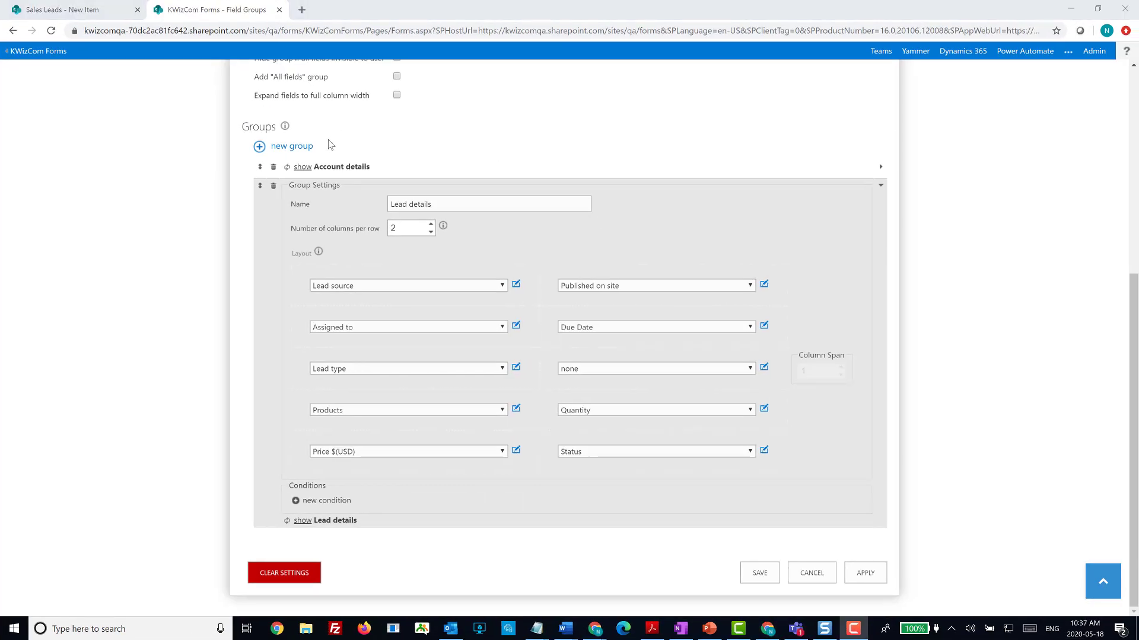
- Add a new group named Upsell details with 2 columns per row
click(297, 147)
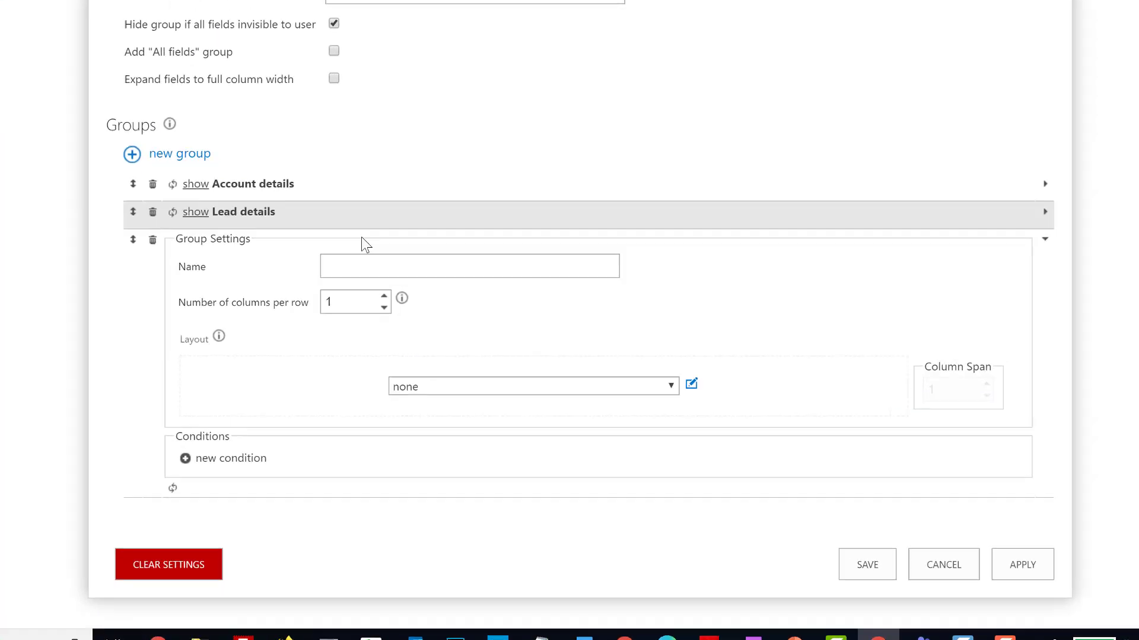
click(392, 267)
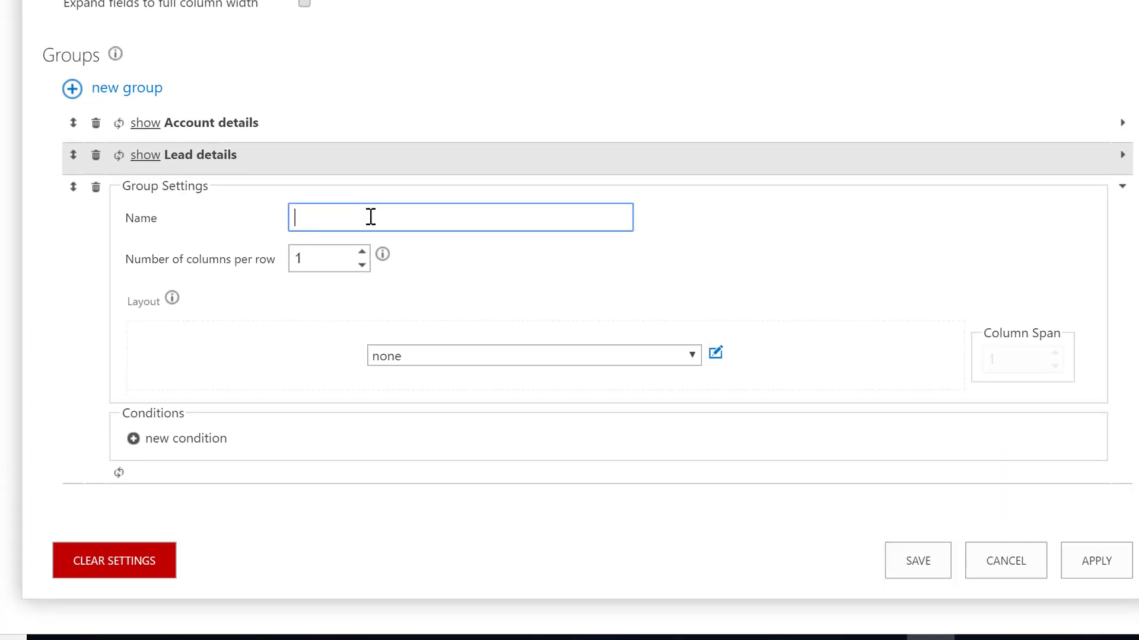
text(Upsell detai)
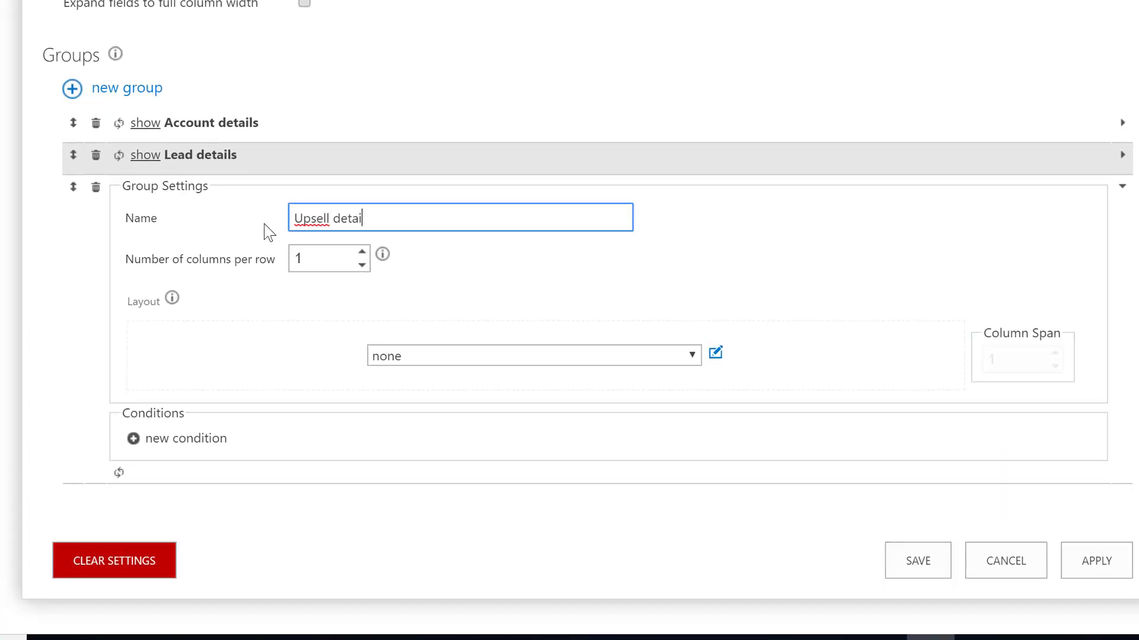
text(ls)
click(361, 252)
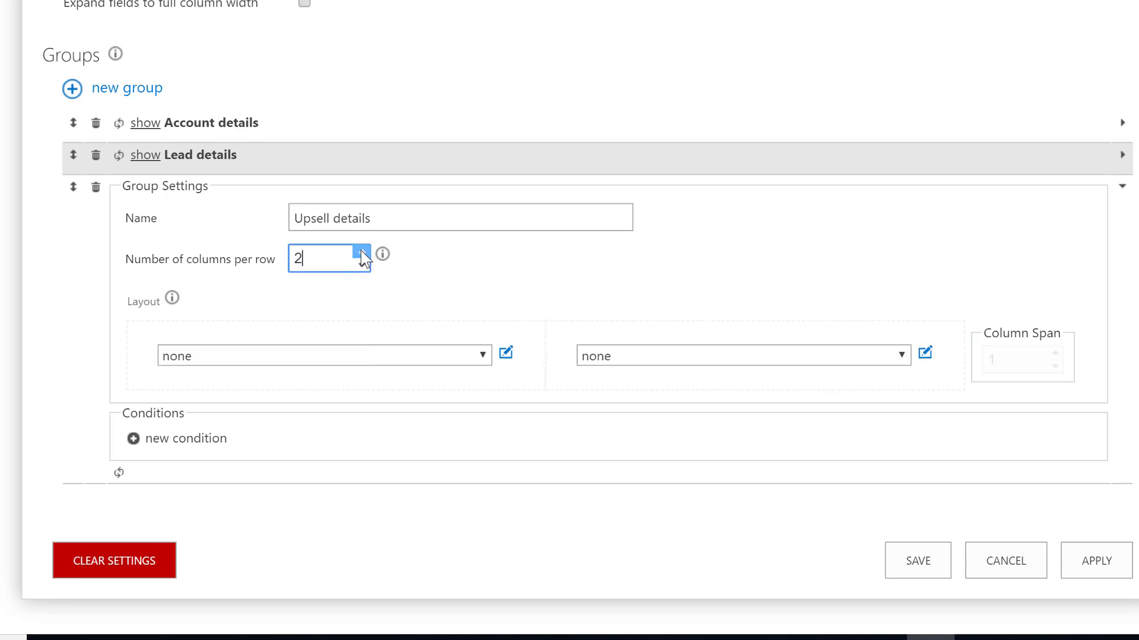
- Place Upsell? in the Upsell details group's first row, and Upsell amount $(USD) and Upsell details side by side in the second
click(465, 360)
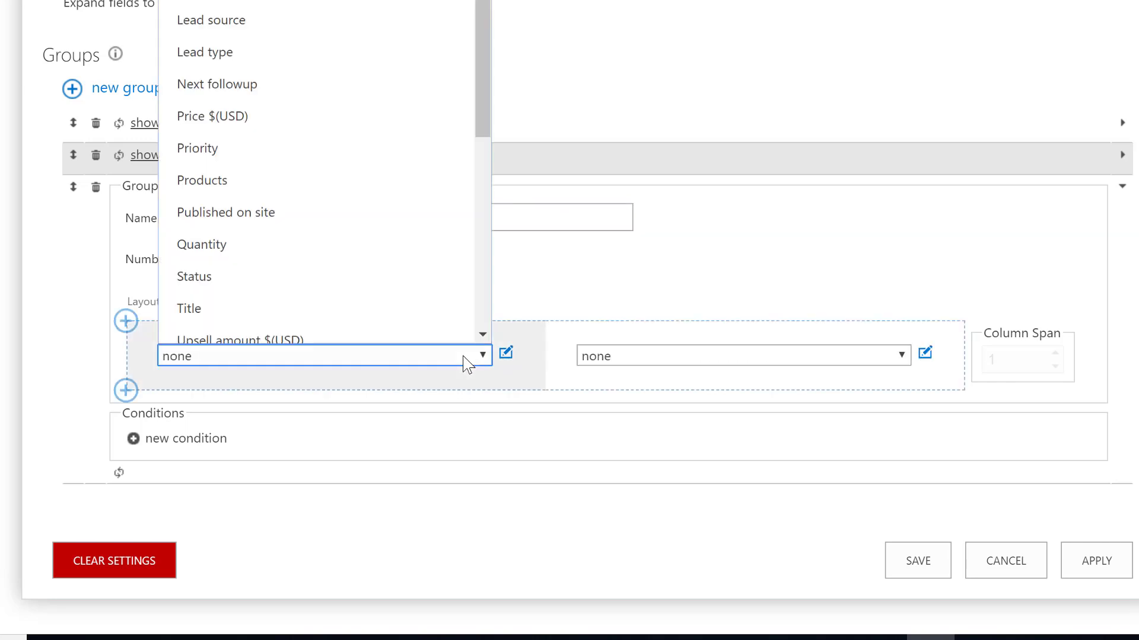
scroll(249, 116, down, 3)
click(242, 118)
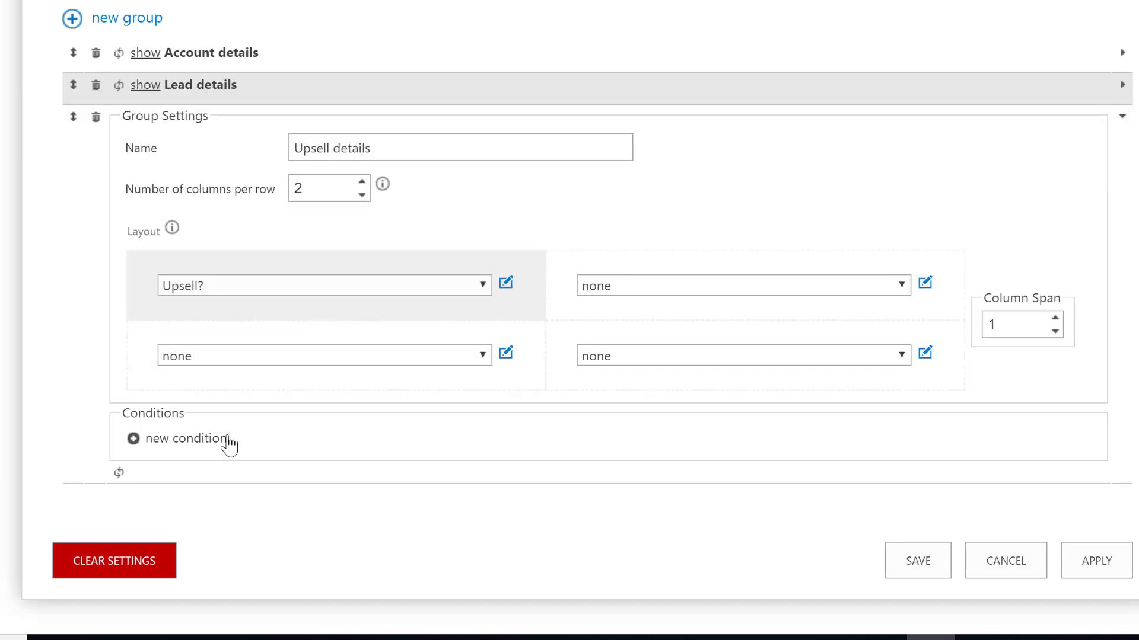
click(280, 358)
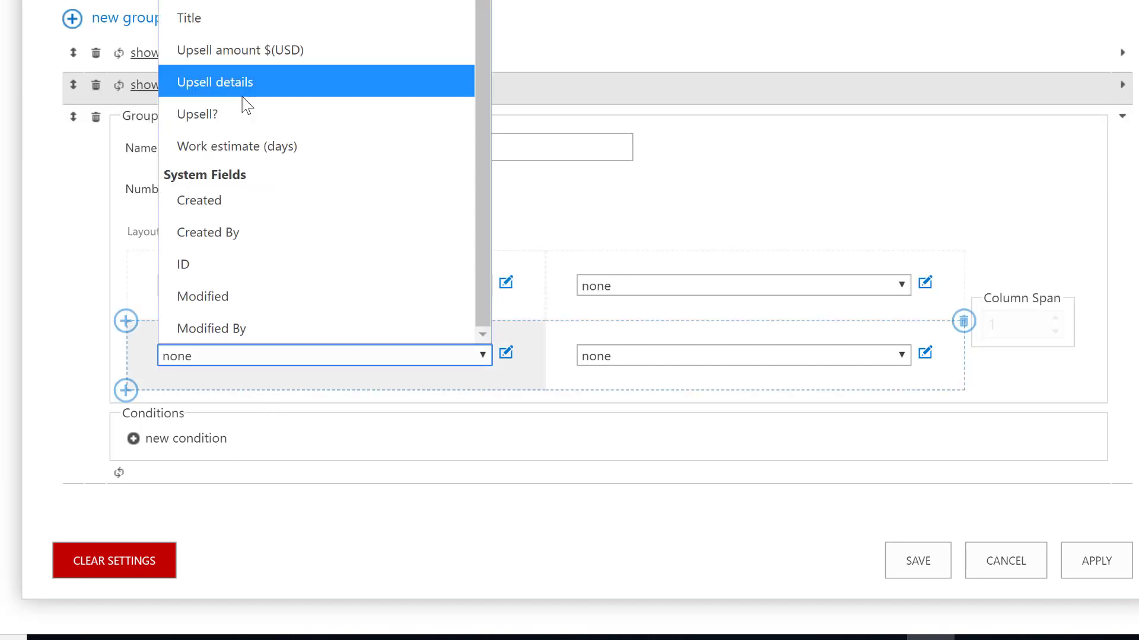
click(242, 59)
click(648, 358)
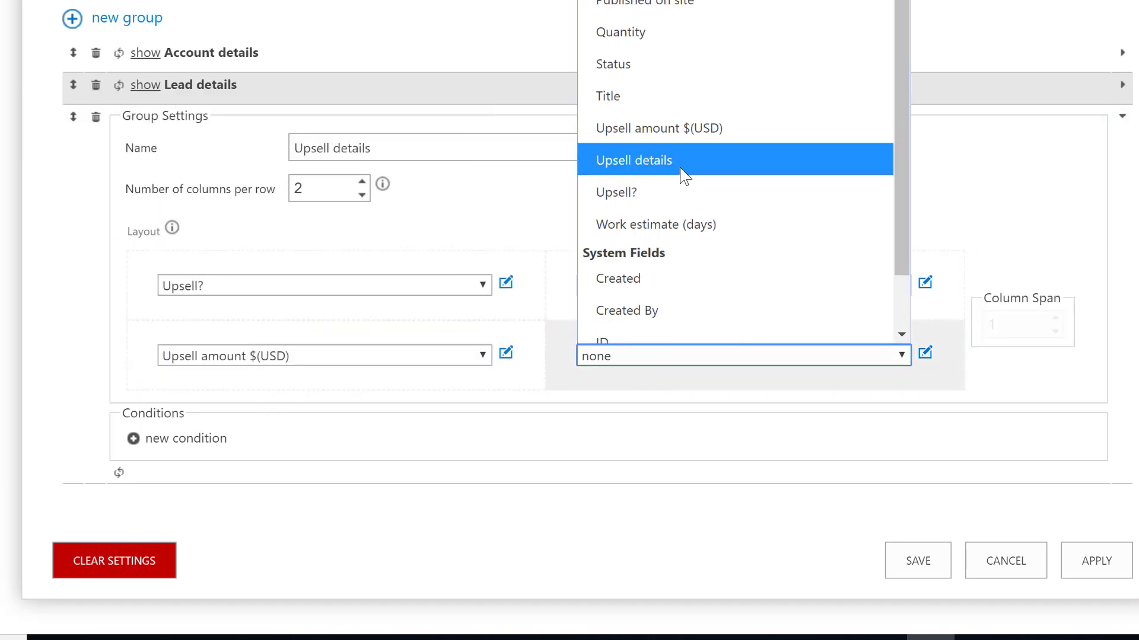
click(679, 166)
- Show the Upsell details group only when the current Status is equal to Quote sent to customer, and apply the layout settings
click(212, 440)
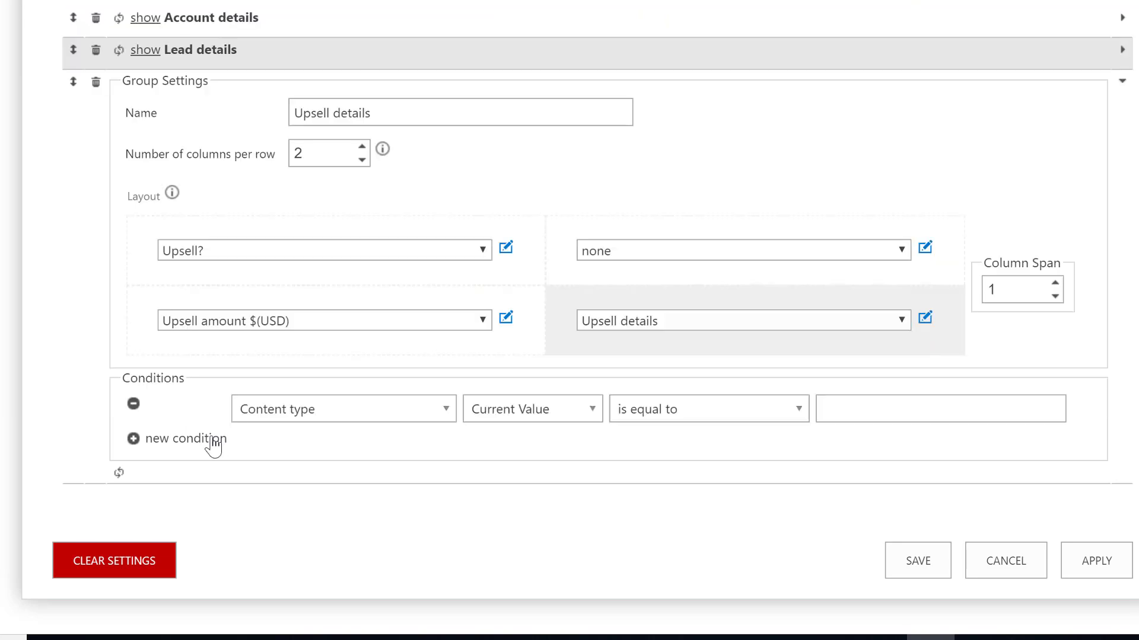
click(341, 409)
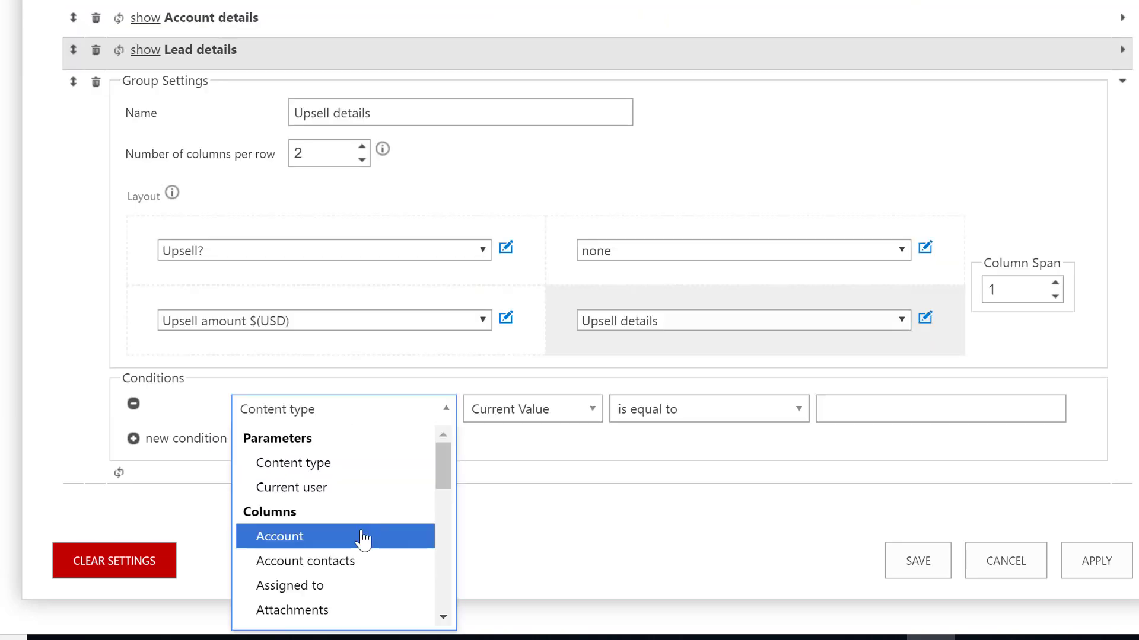
scroll(363, 533, down, 5)
scroll(364, 532, down, 2)
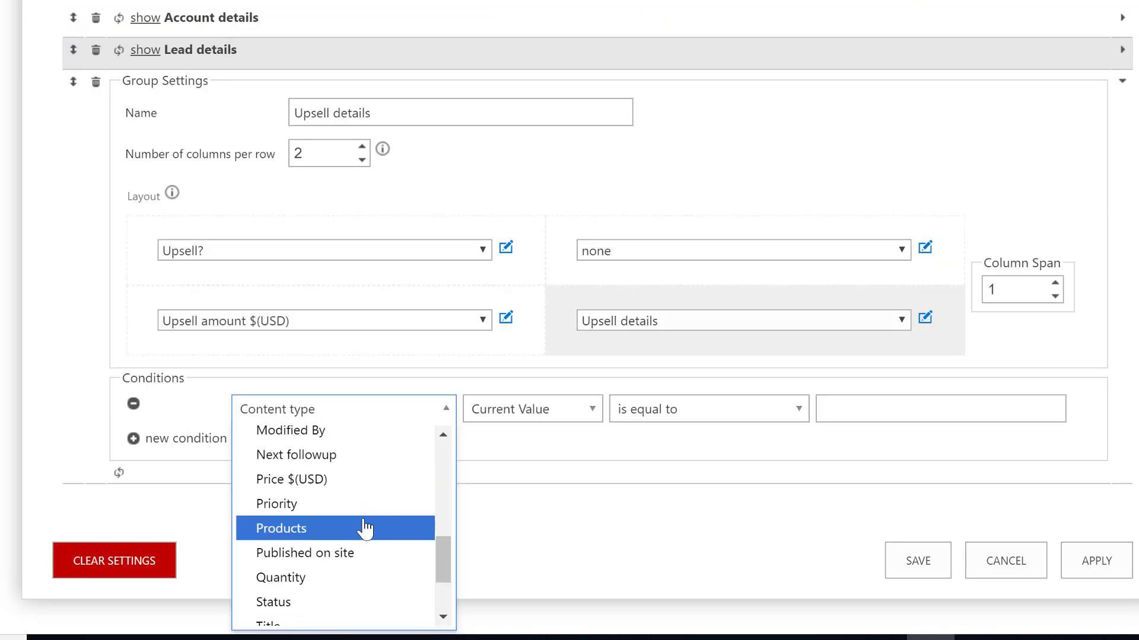
scroll(365, 531, down, 2)
scroll(365, 528, down, 1)
click(334, 504)
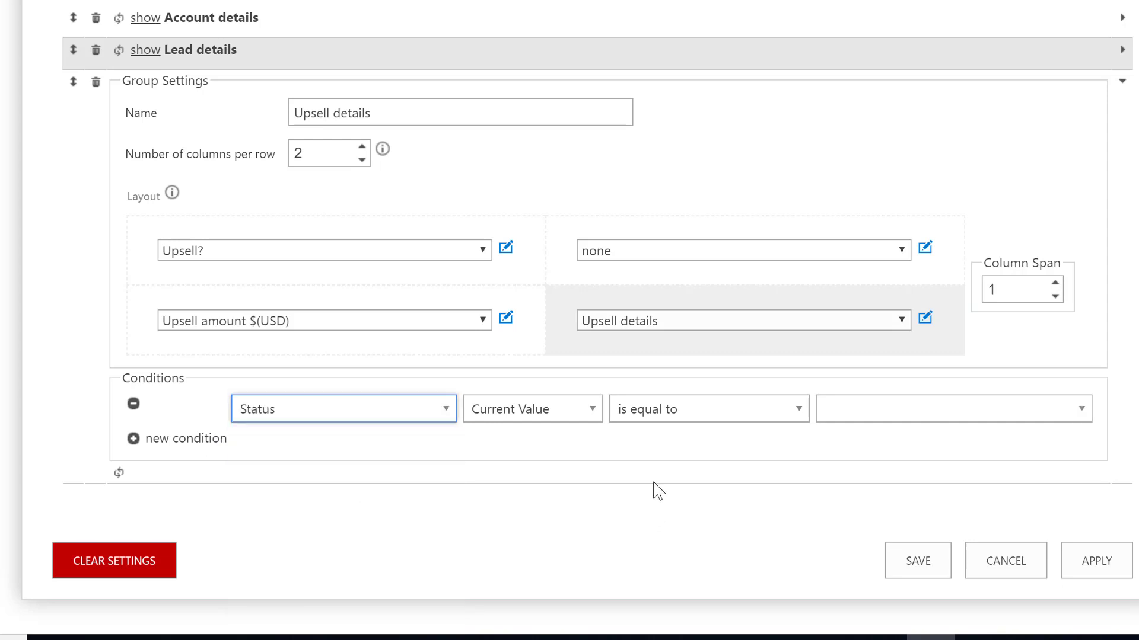
click(861, 419)
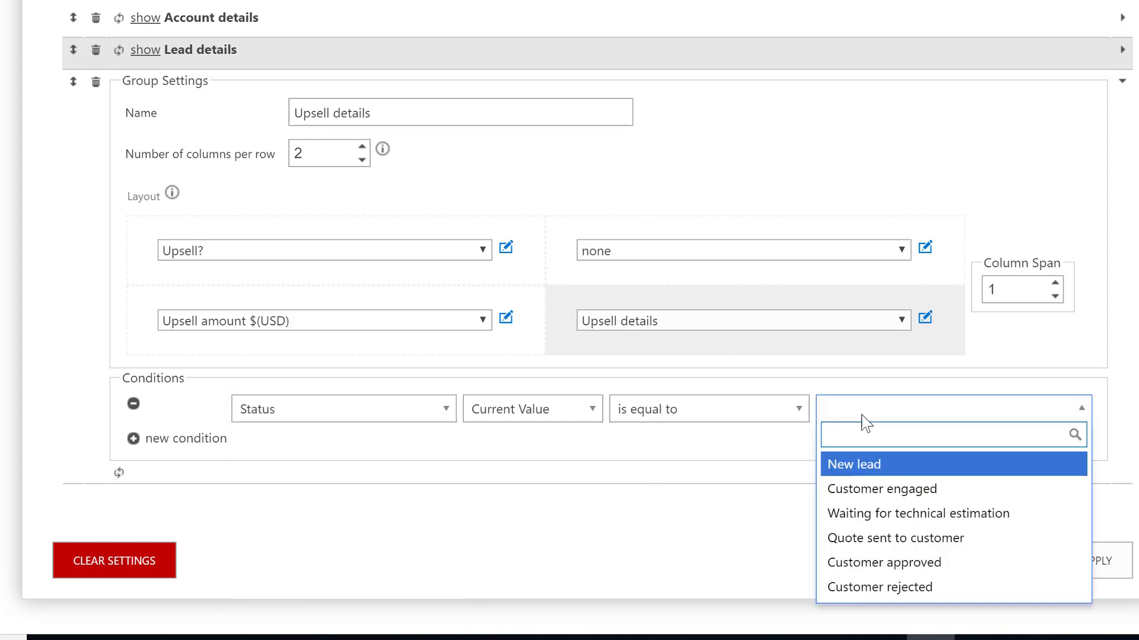
click(937, 548)
click(1094, 560)
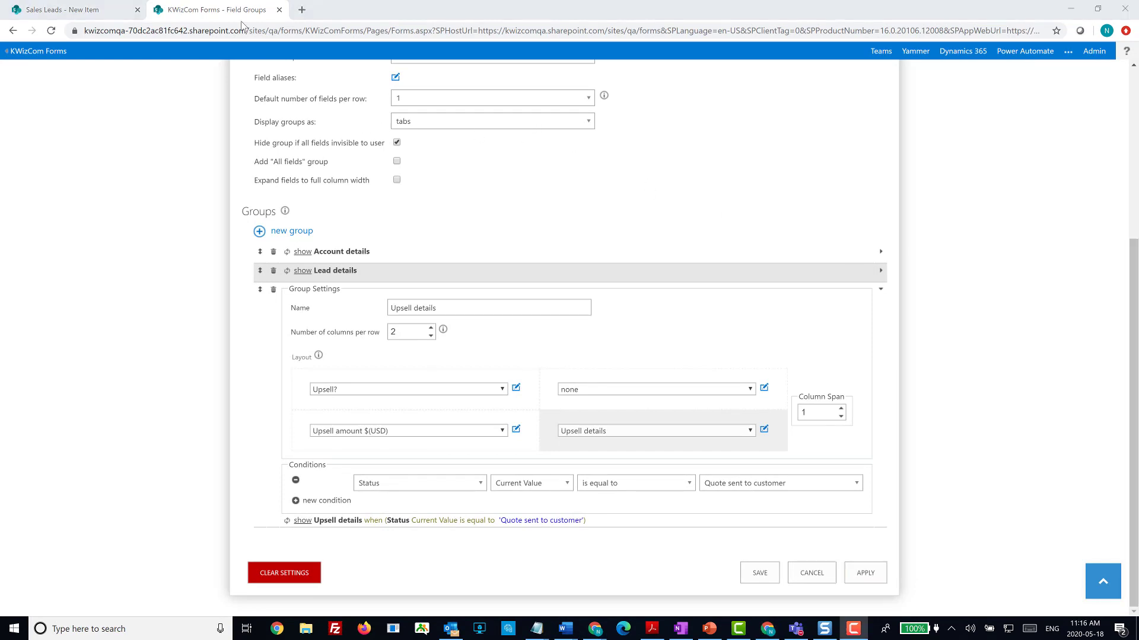
- Reload the new Sales Leads item form and choose Product license as the lead type under Lead details
click(75, 12)
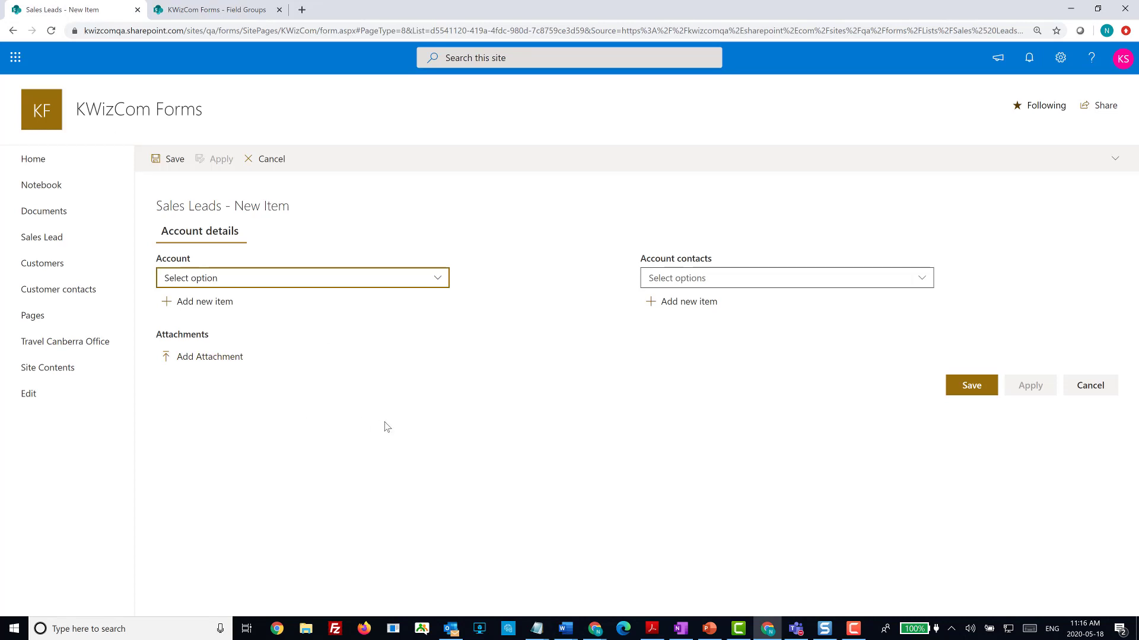
key(F5)
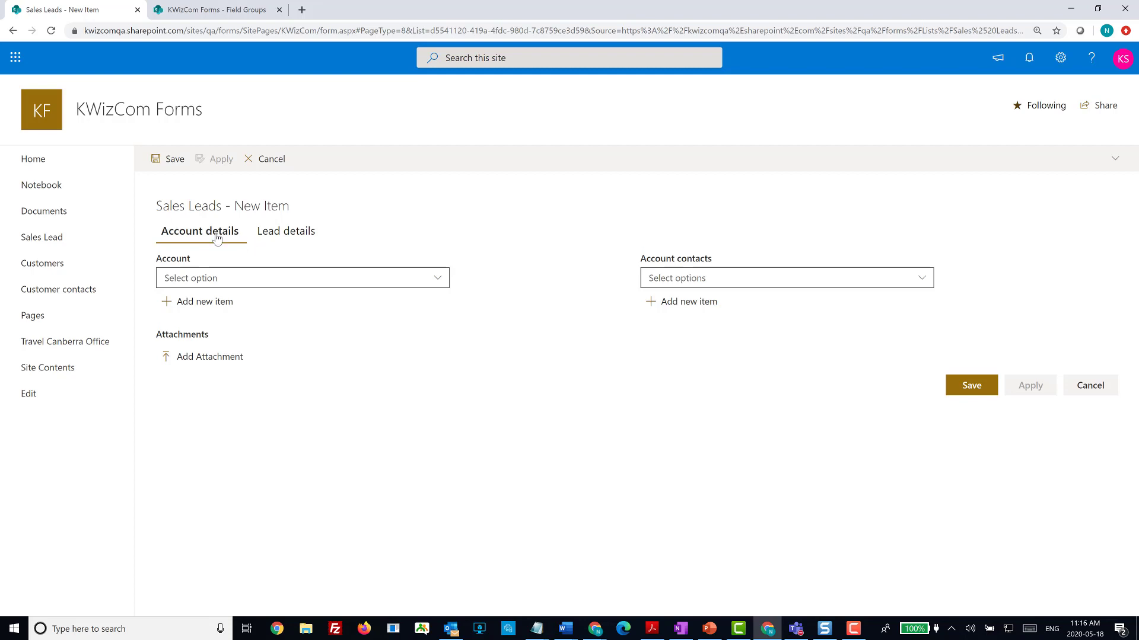
click(268, 233)
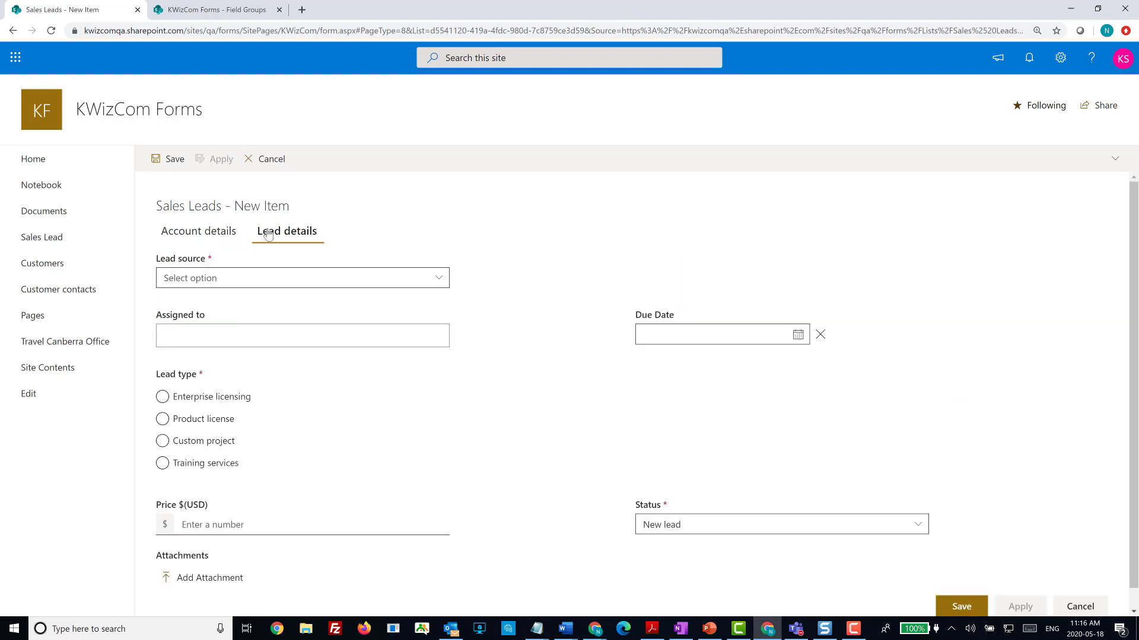
click(162, 422)
scroll(415, 392, down, 2)
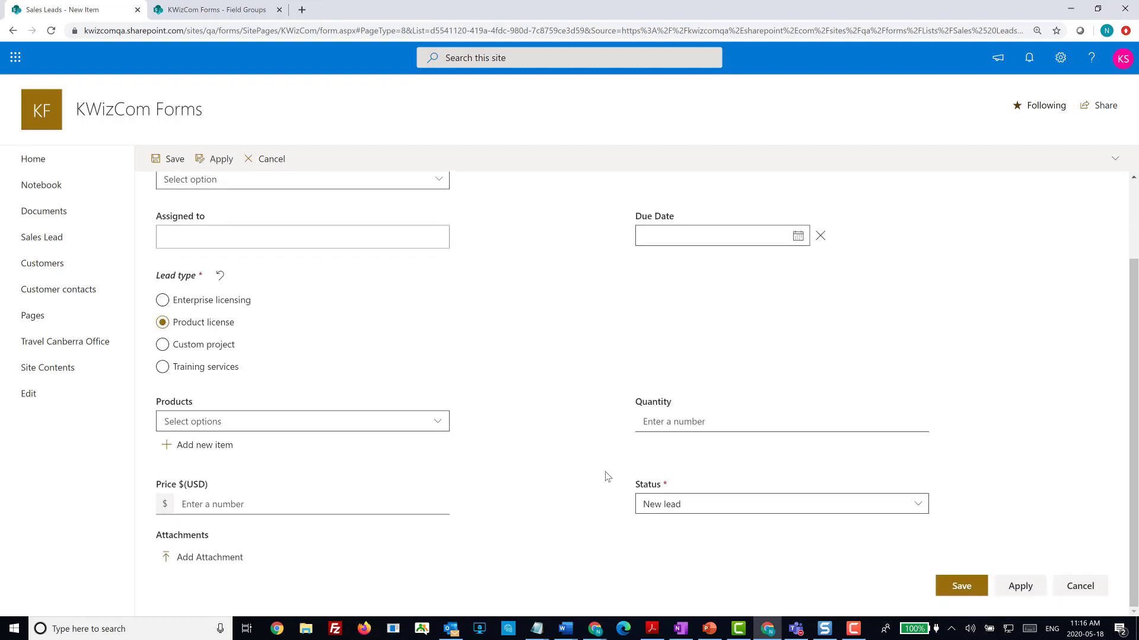
- Set the new item's Status to Quote sent to customer to test the Upsell details group's condition
click(652, 504)
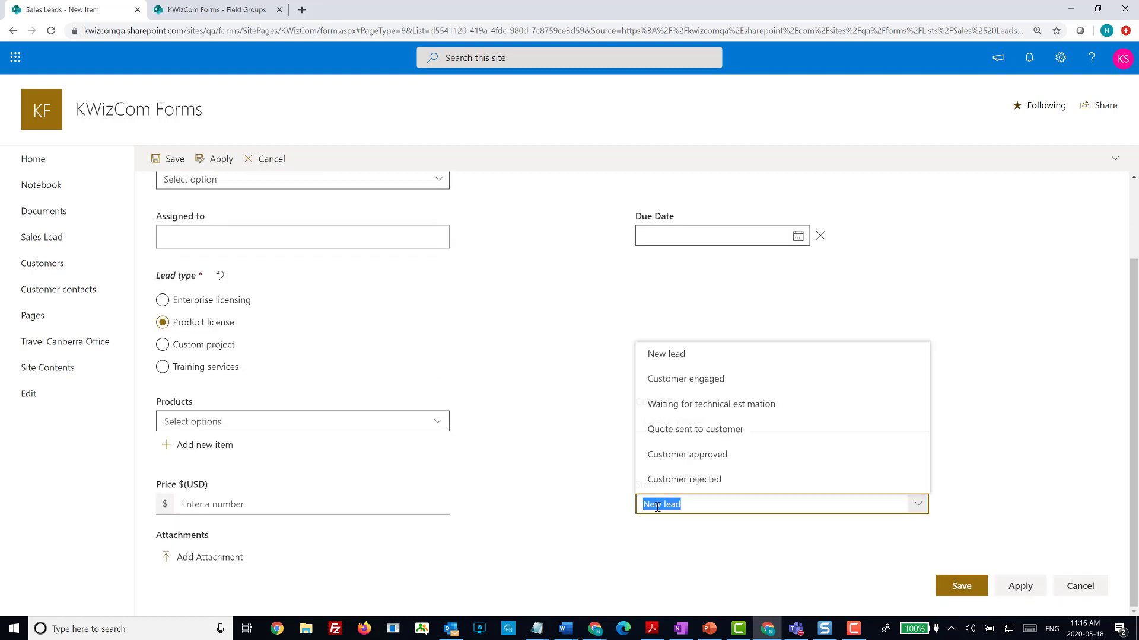
click(698, 433)
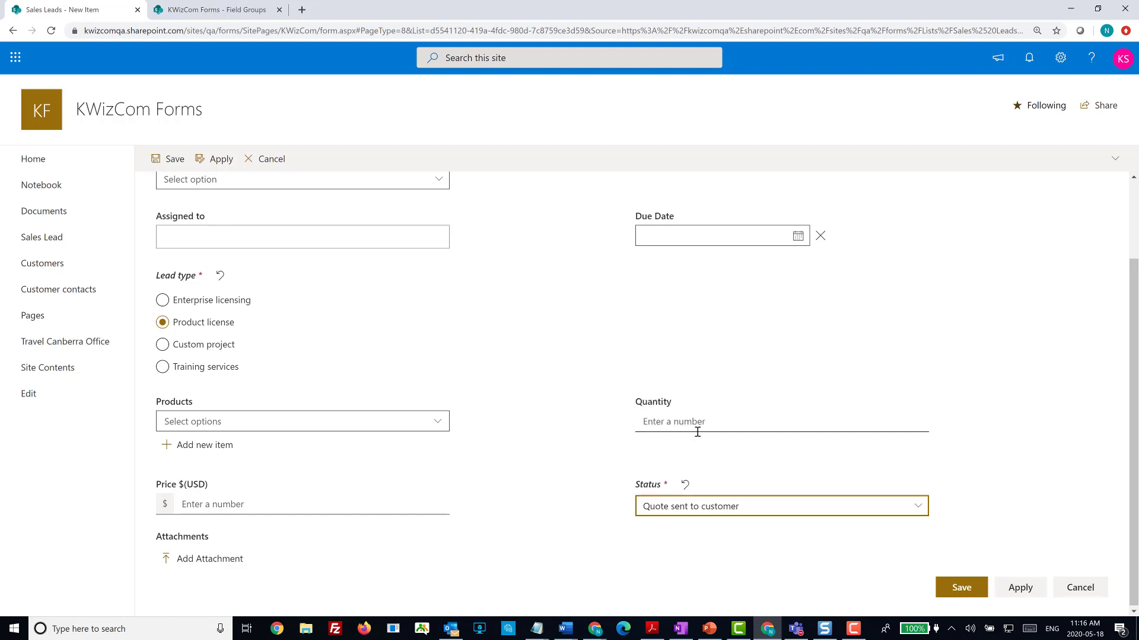
scroll(664, 411, up, 2)
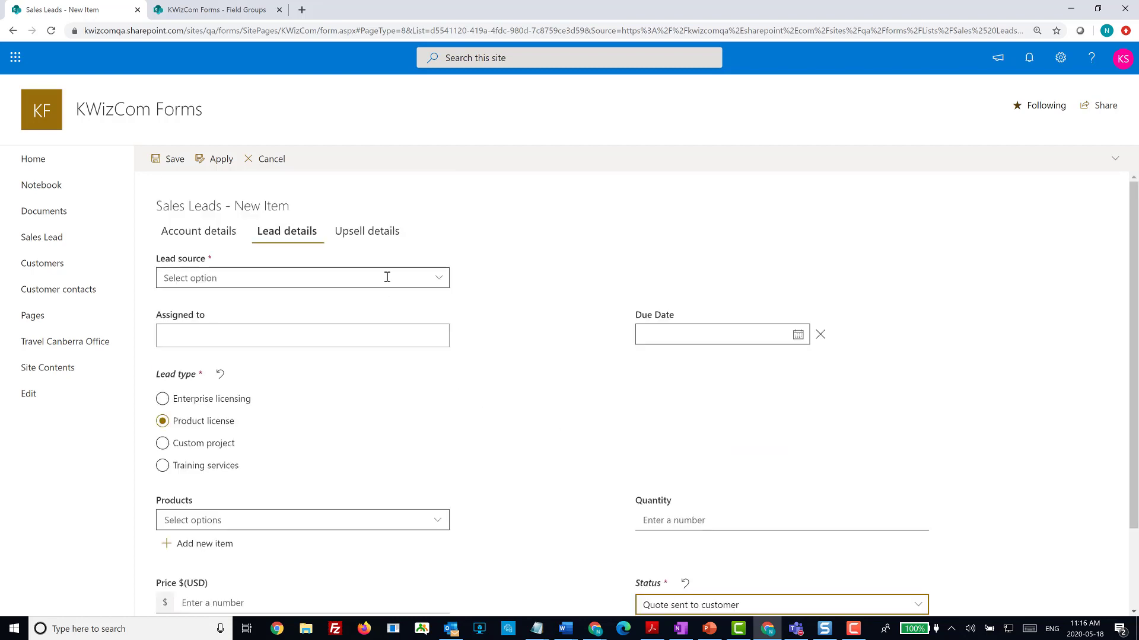
- Review the Upsell details, Lead details and Account details groups of the new Sales Leads item
click(377, 232)
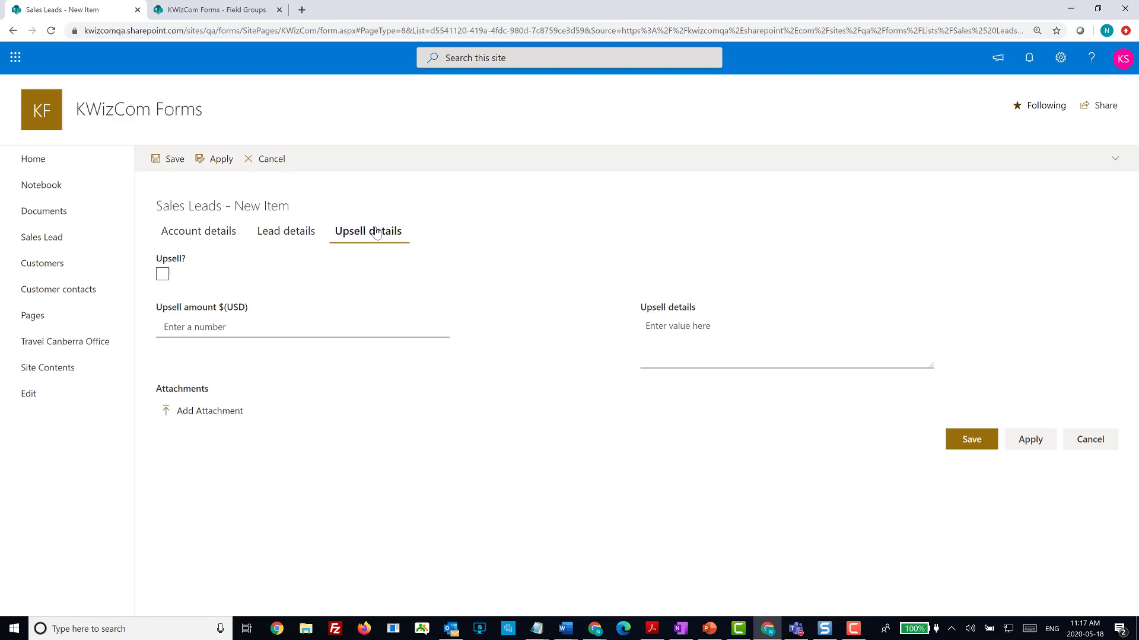
click(291, 234)
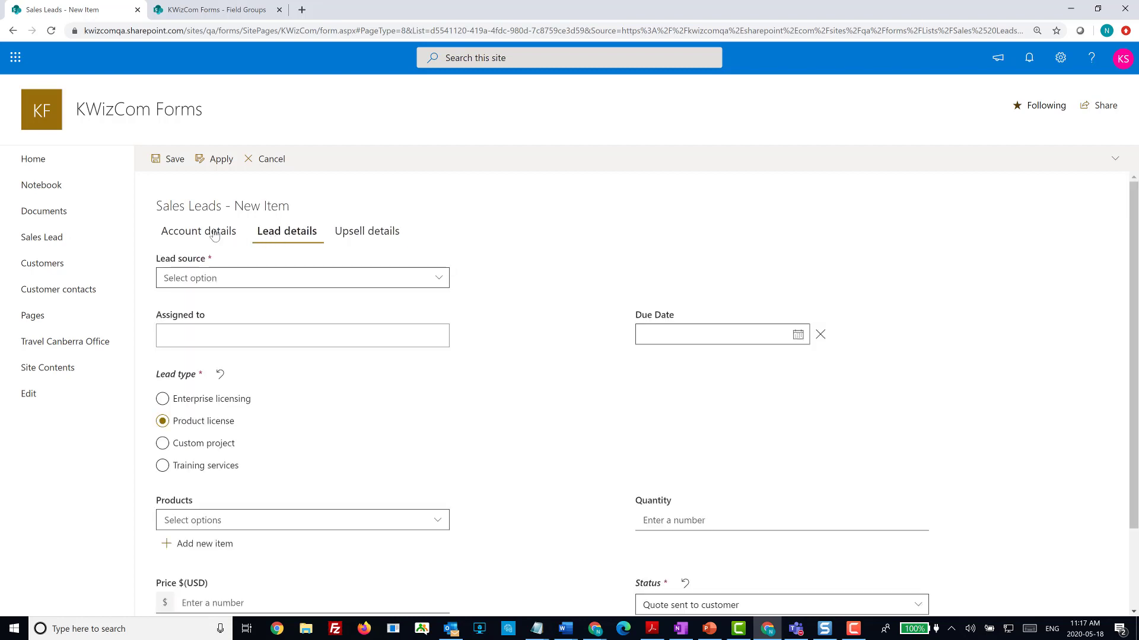
click(221, 233)
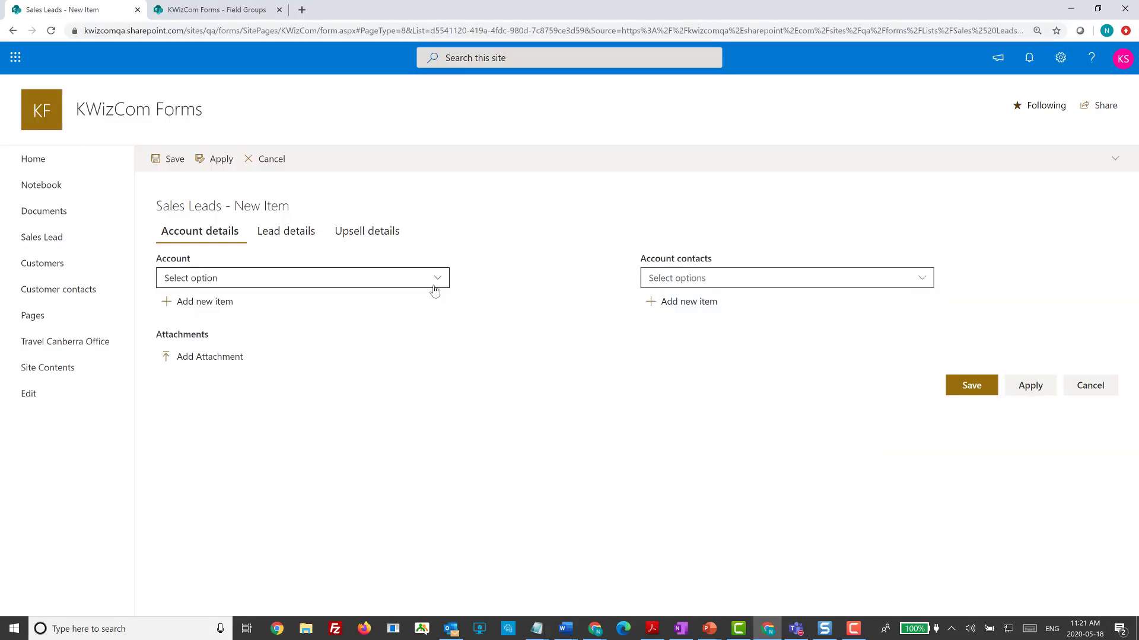
- Examine the choices offered by the Account and Account contacts lookups in Account details
click(434, 286)
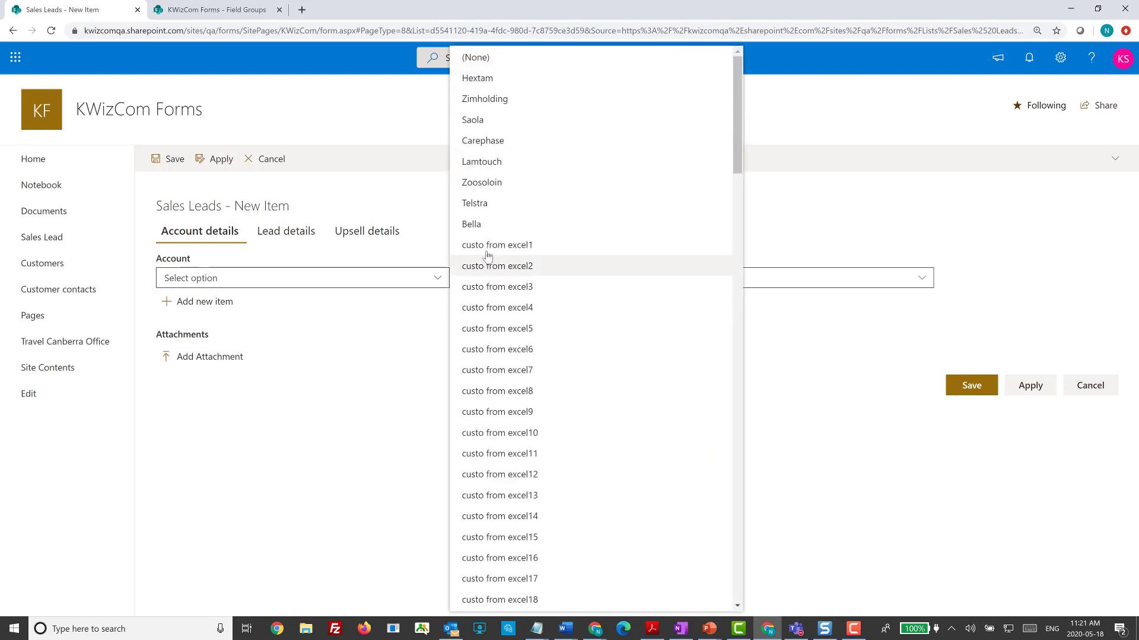
click(403, 324)
click(696, 277)
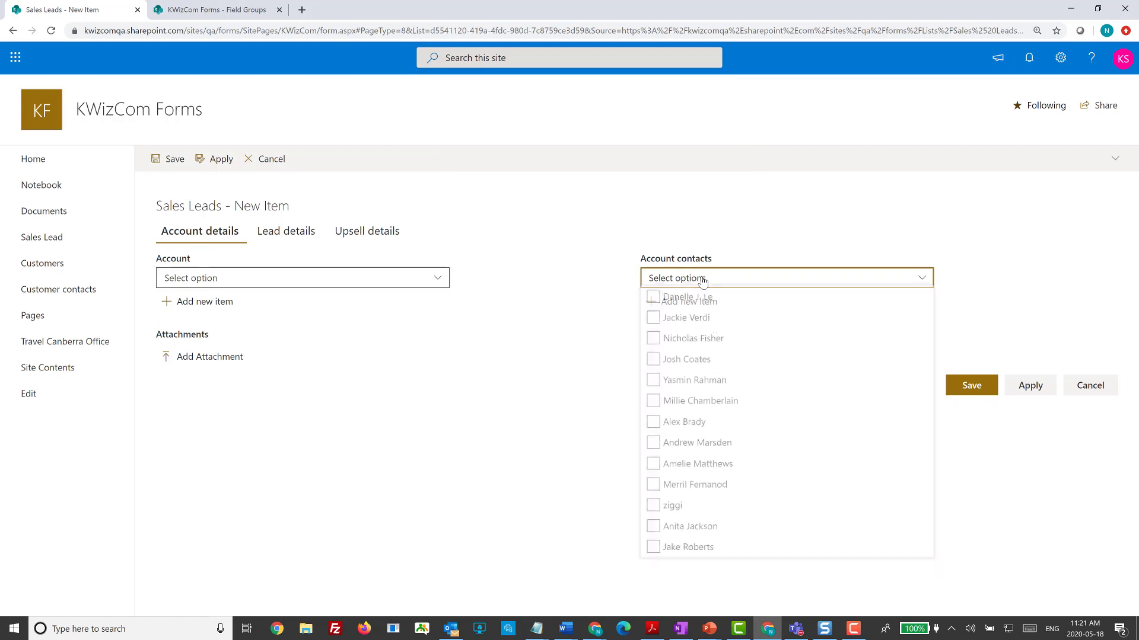
click(654, 362)
- Choose Telstra as the account and check which contacts the Account contacts lookup offers
click(442, 280)
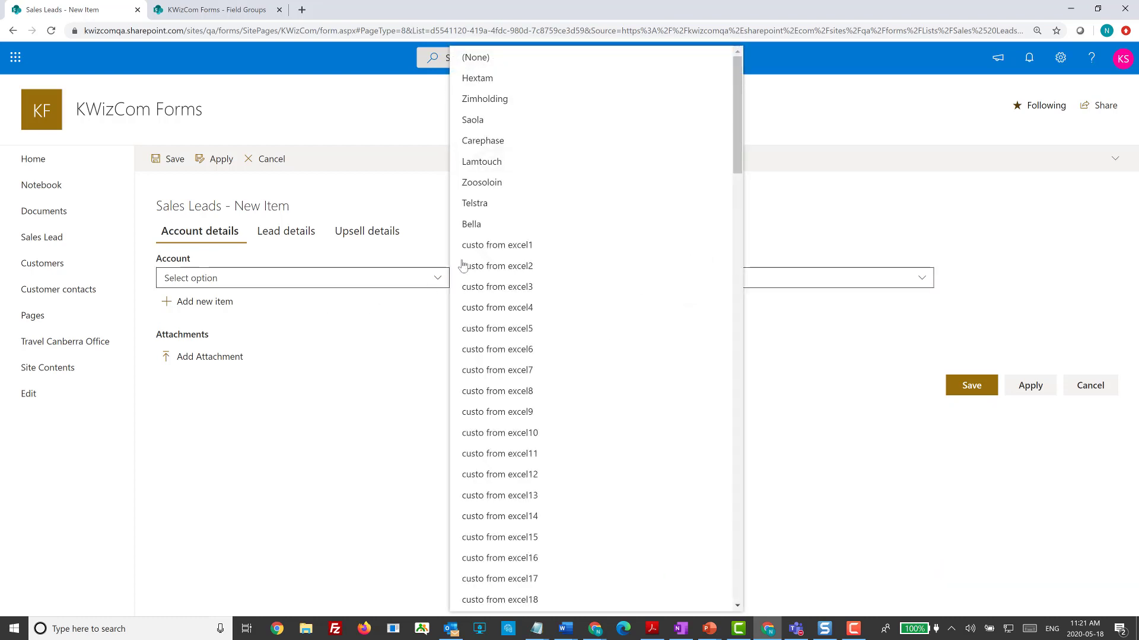
click(473, 204)
click(701, 280)
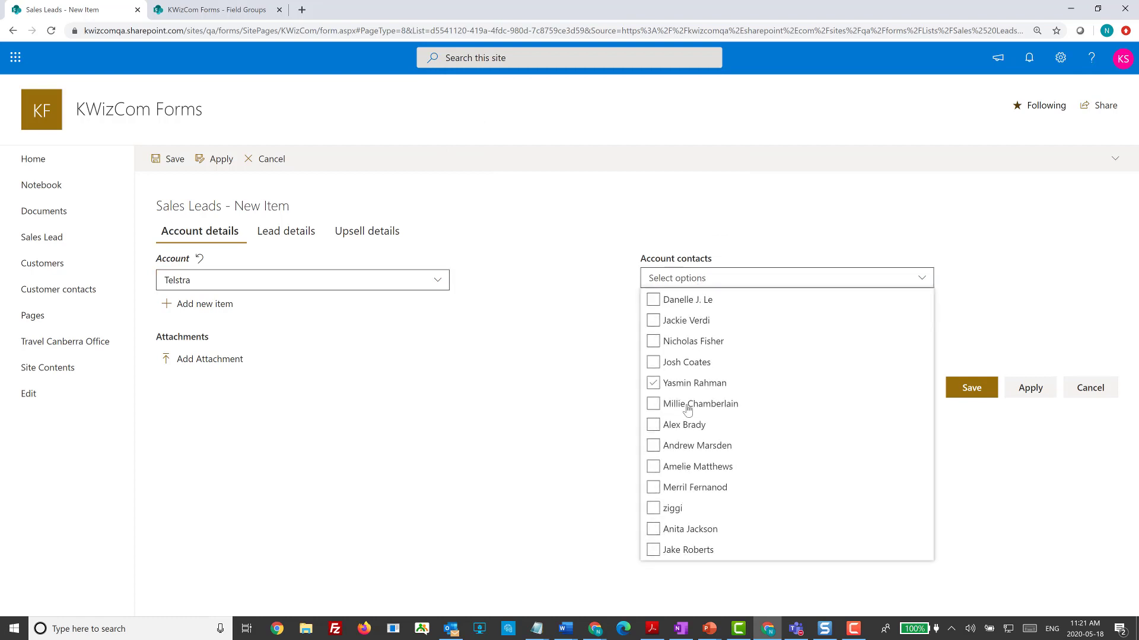
click(567, 263)
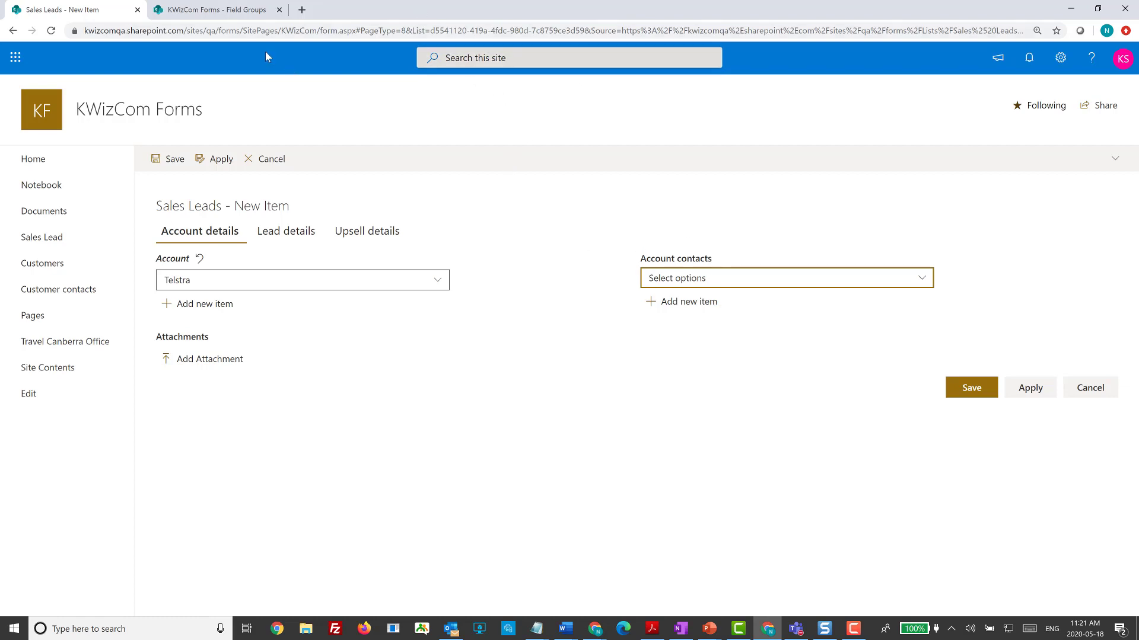
- Return to the Sales Leads forms settings and open the Account column for editing in Cascading LookApp
click(237, 10)
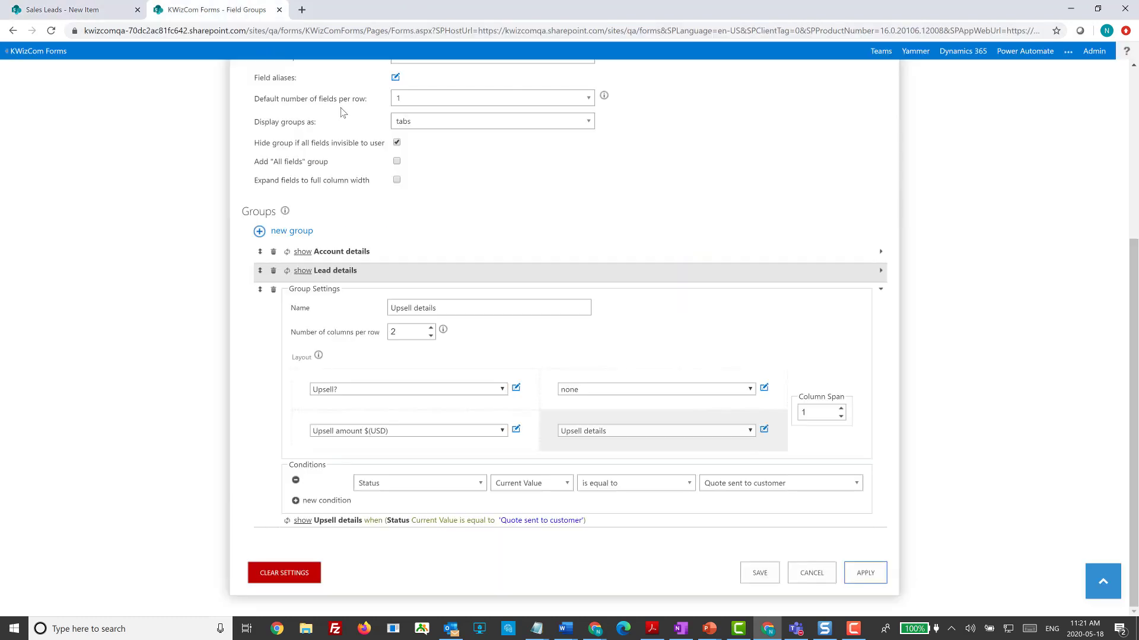
scroll(456, 309, up, 4)
click(475, 158)
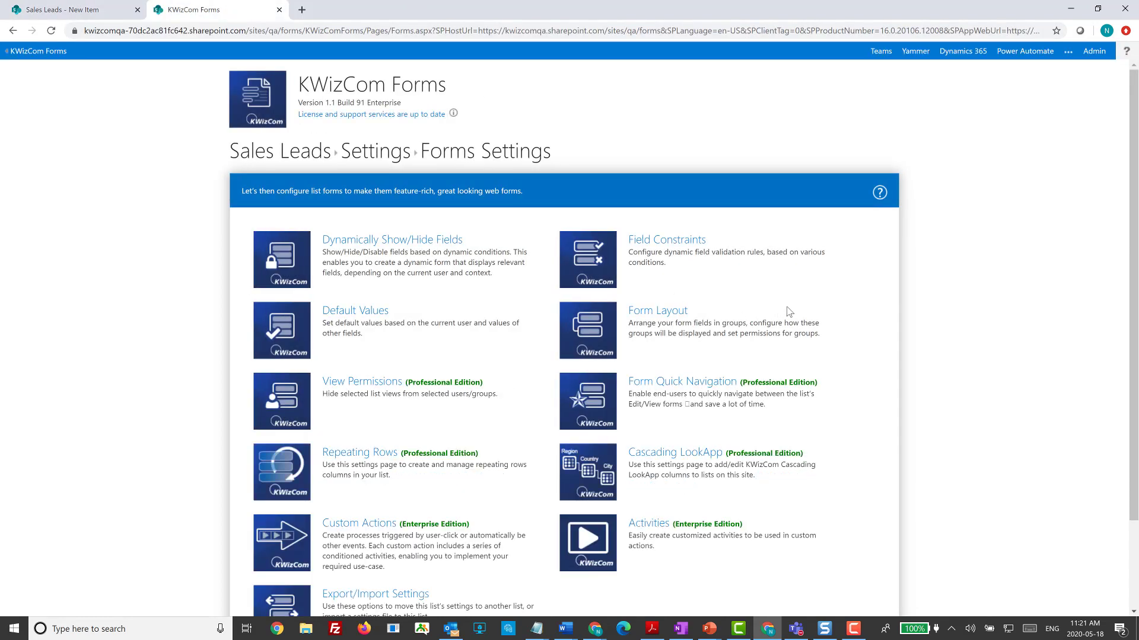
scroll(740, 330, down, 2)
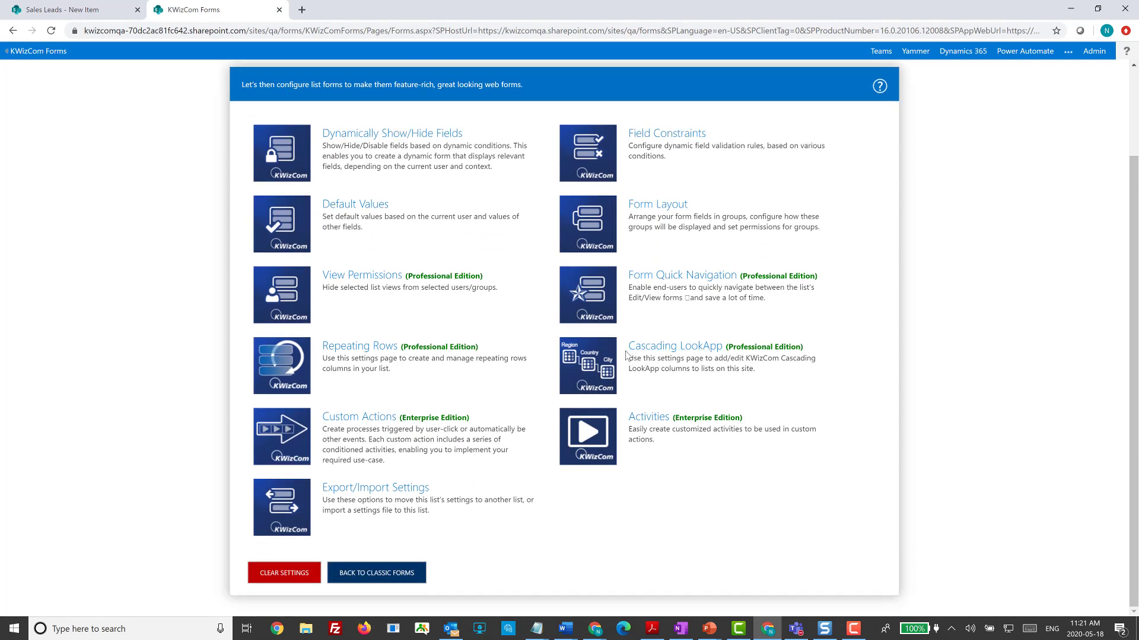
drag(628, 355, 603, 371)
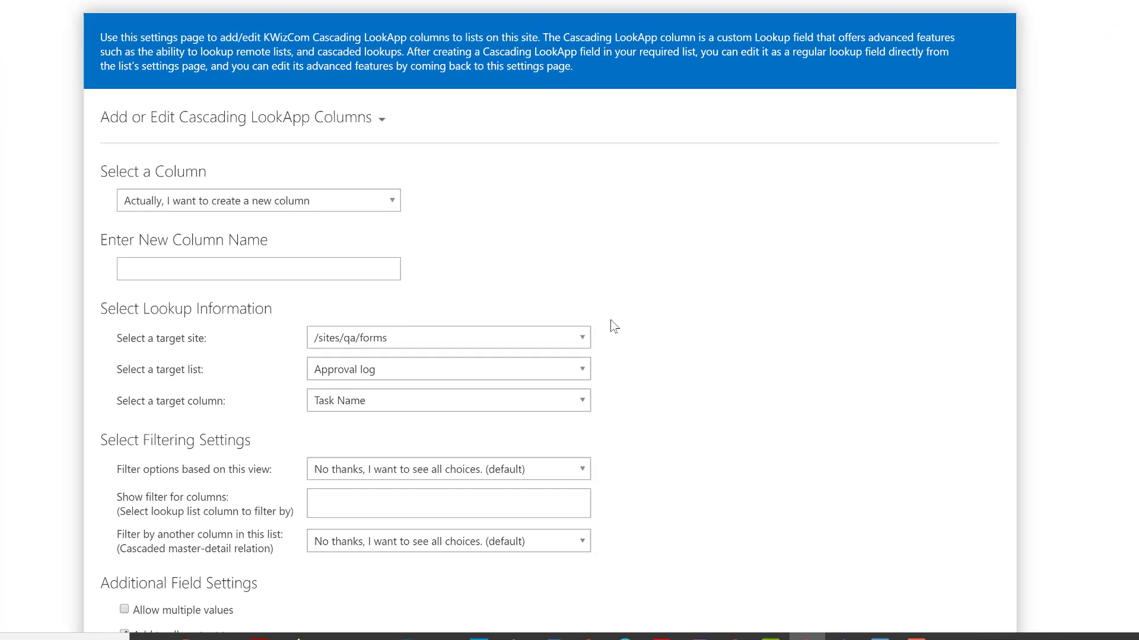
click(373, 99)
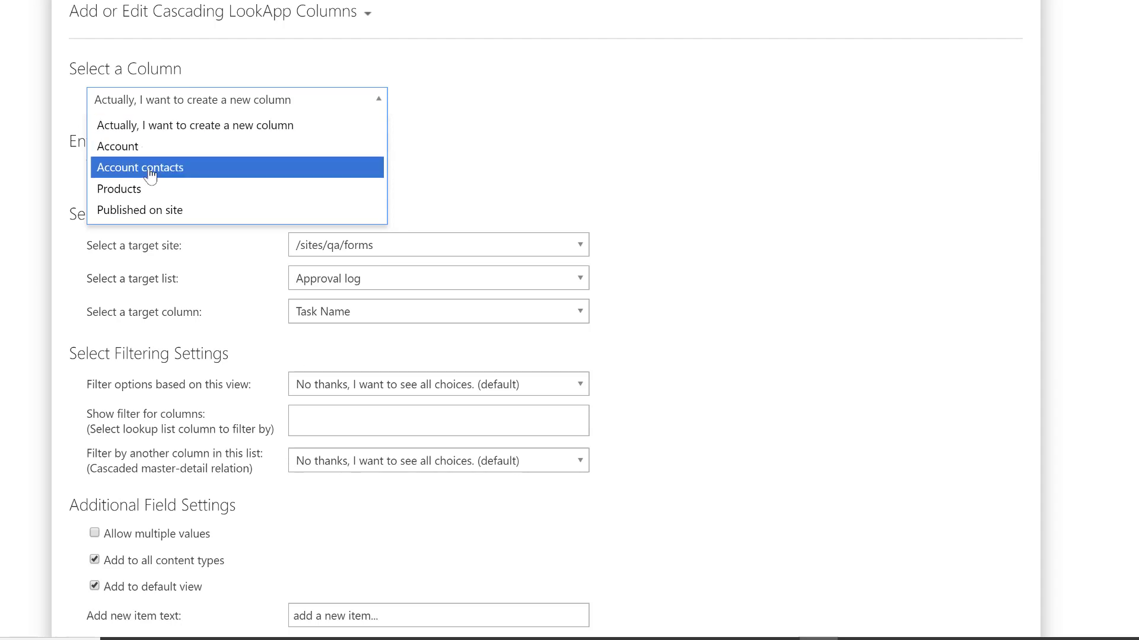
click(142, 149)
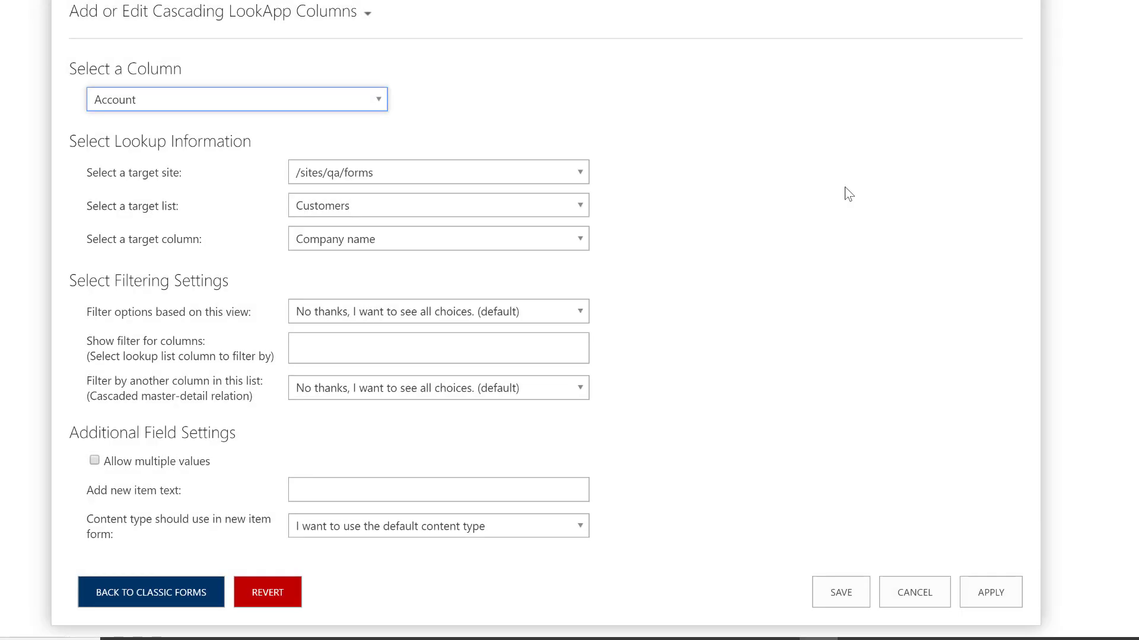
- Filter the Account lookup's options based on the Active accounts view
scroll(844, 187, down, 1)
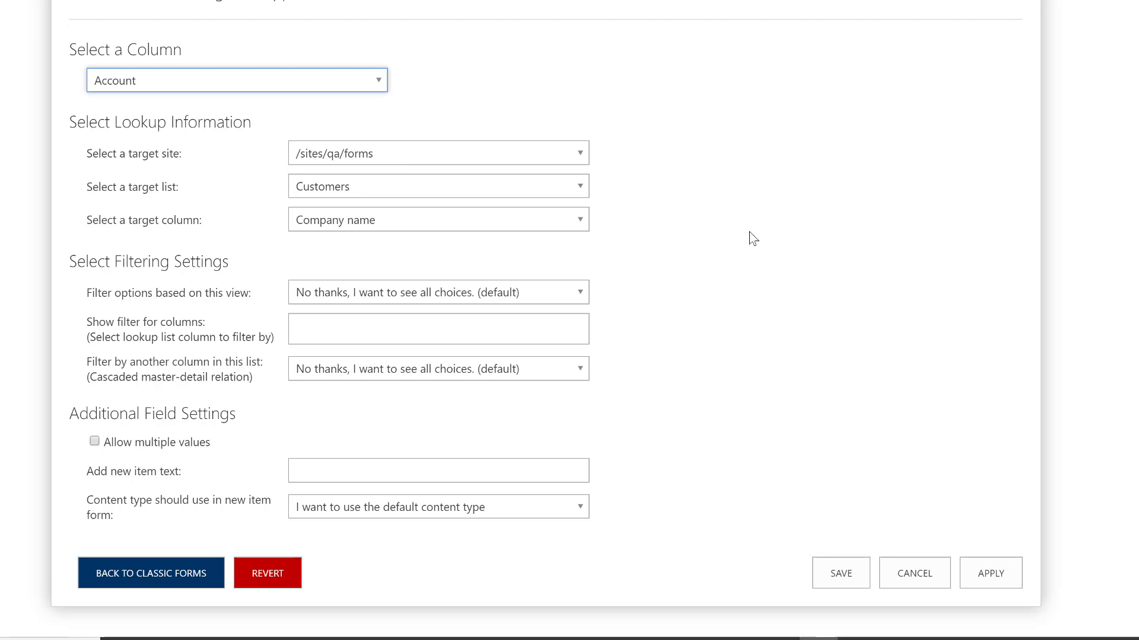
drag(70, 262, 229, 262)
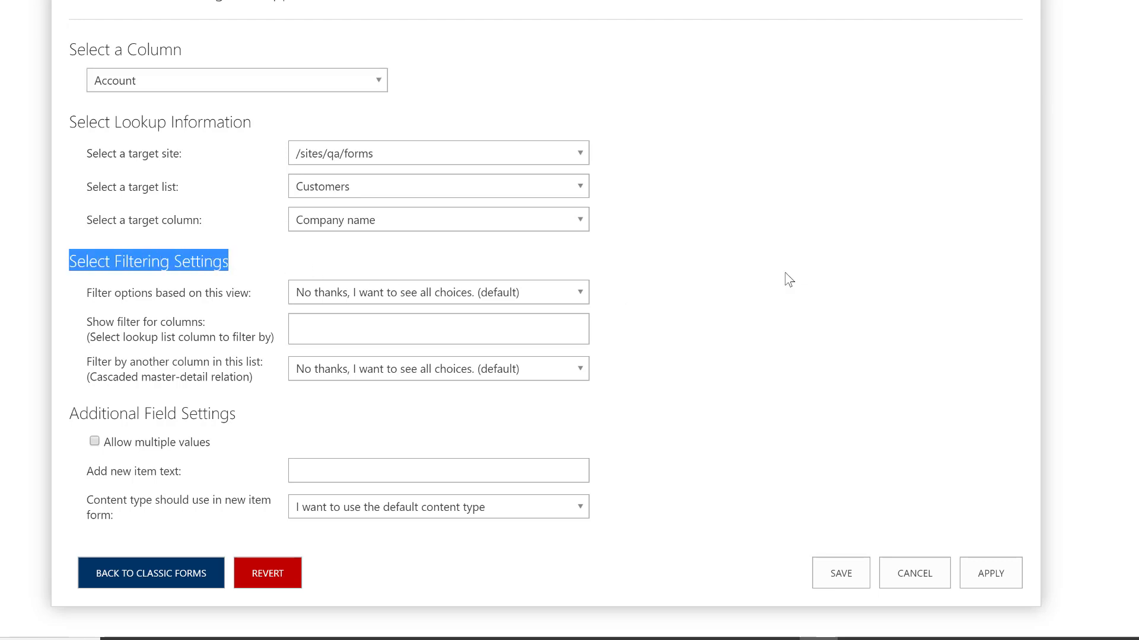
click(479, 304)
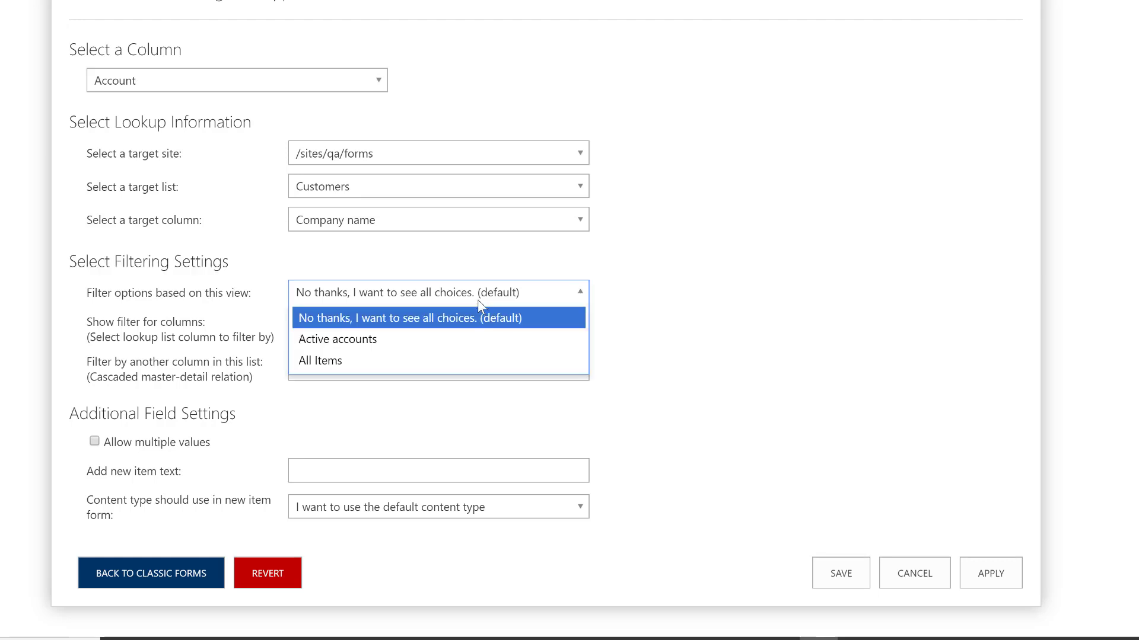
click(371, 341)
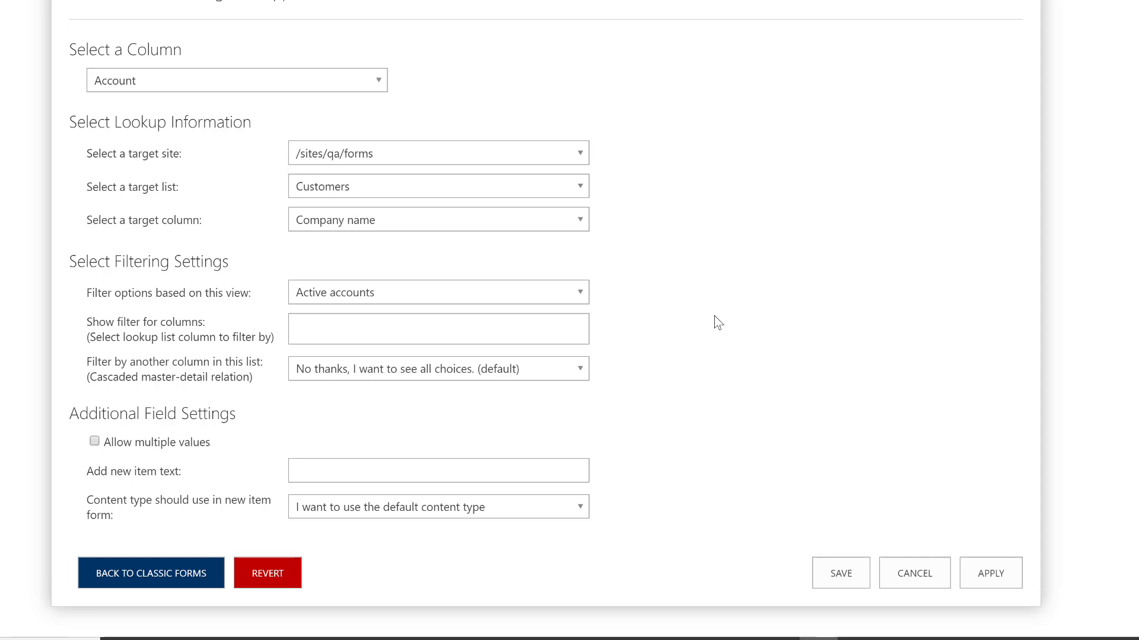
- Show a filter for the Act.Mgr column on the Account lookup and apply the column settings
click(432, 324)
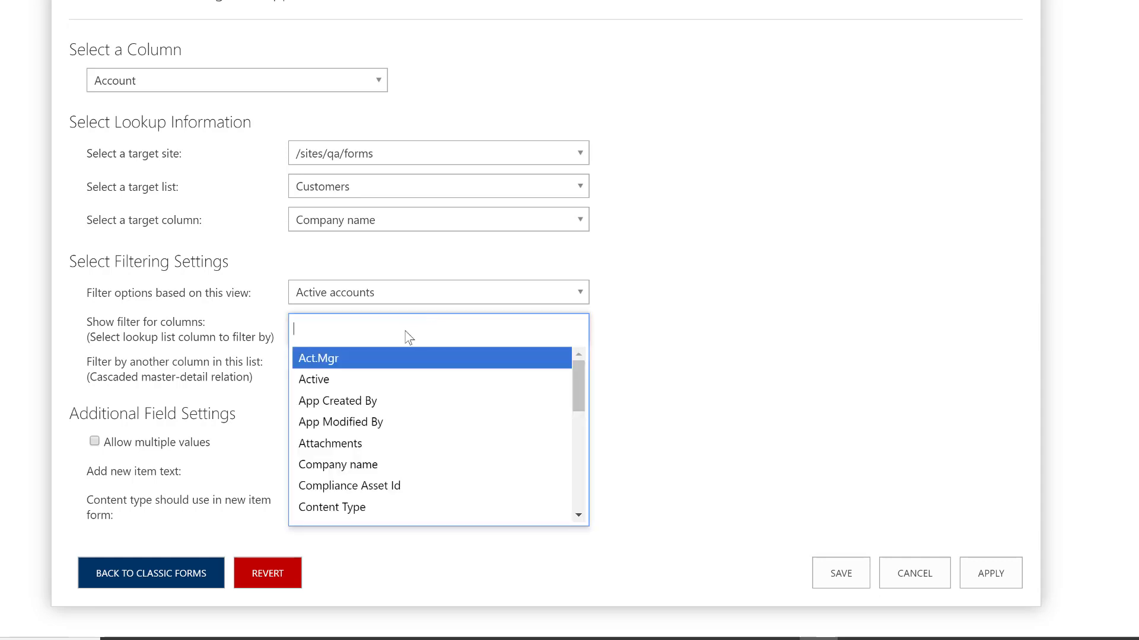
click(347, 358)
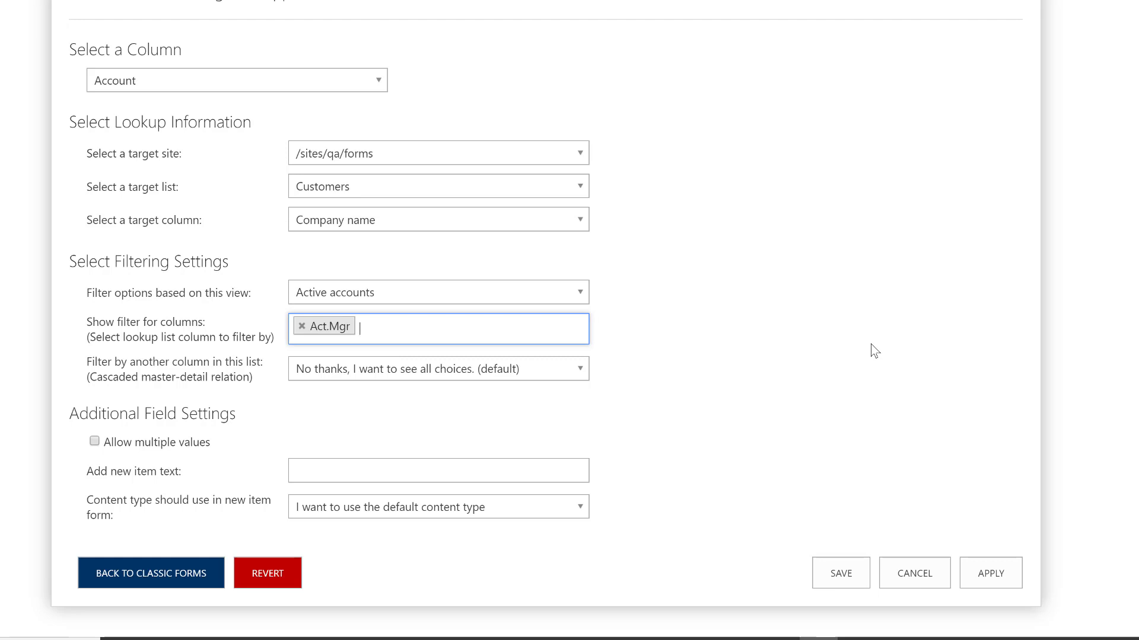
click(1010, 586)
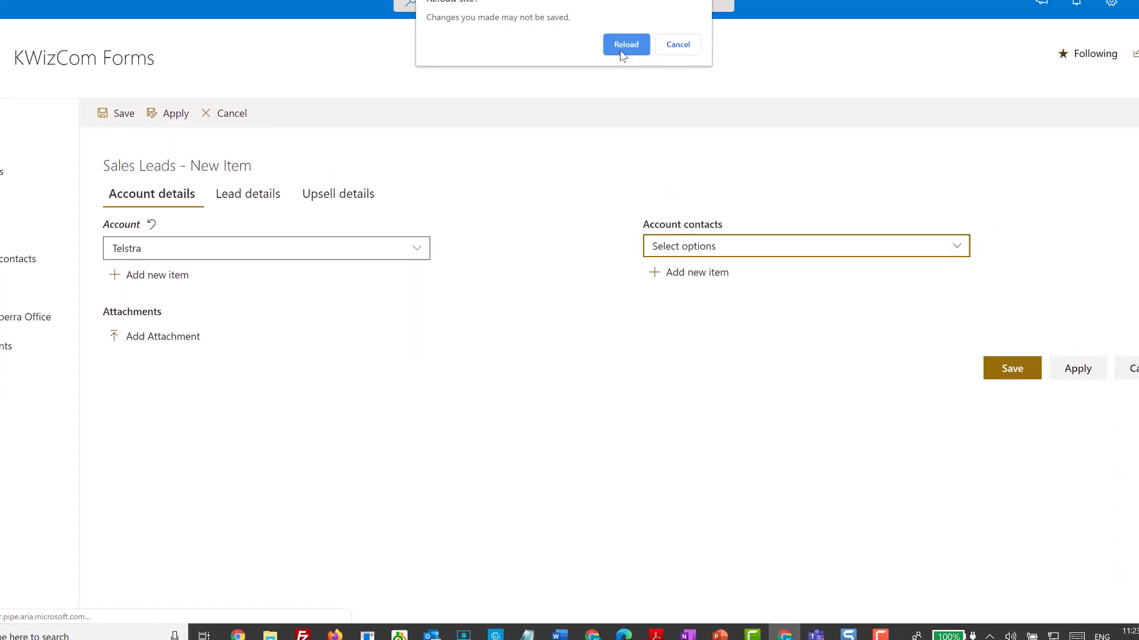
- Reload the new Sales Leads item form and check the accounts offered by the Account lookup
click(622, 54)
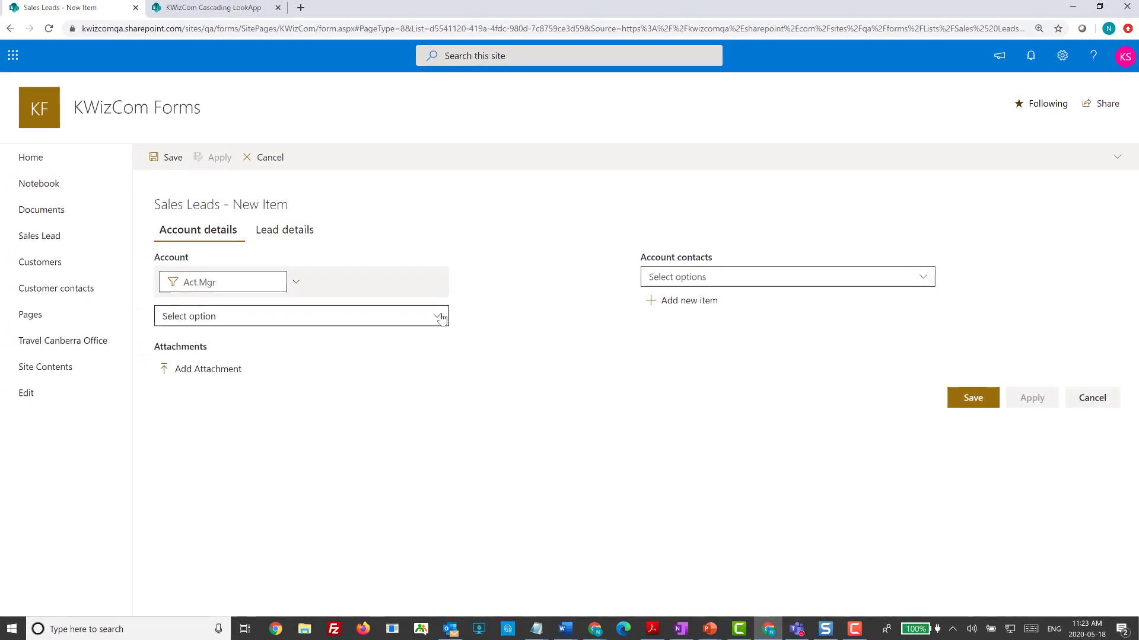
click(441, 317)
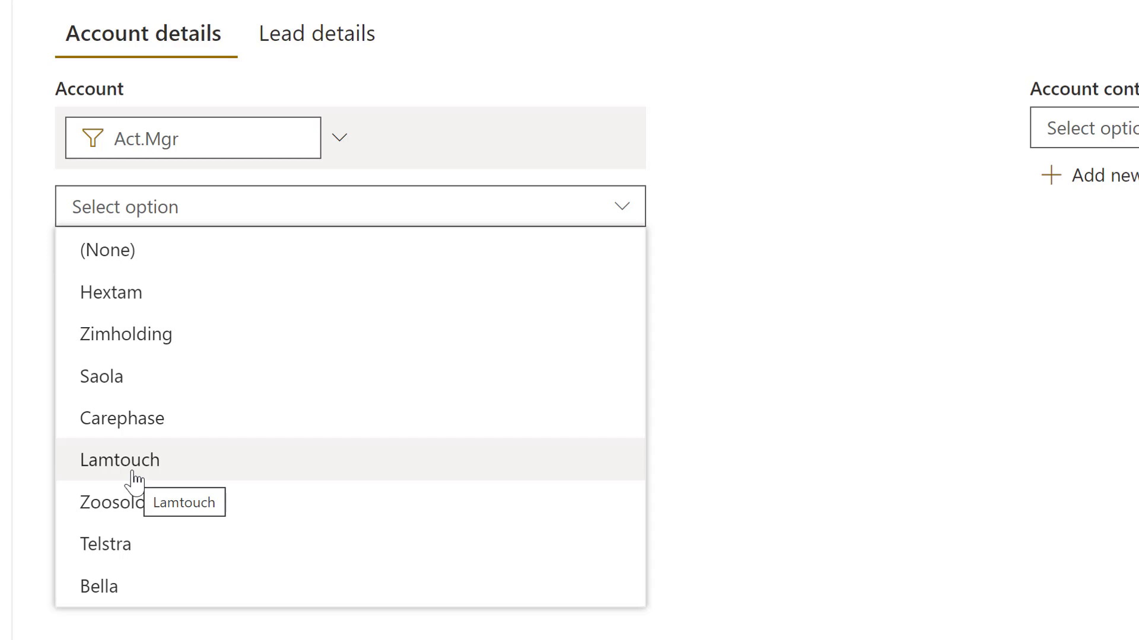
click(774, 380)
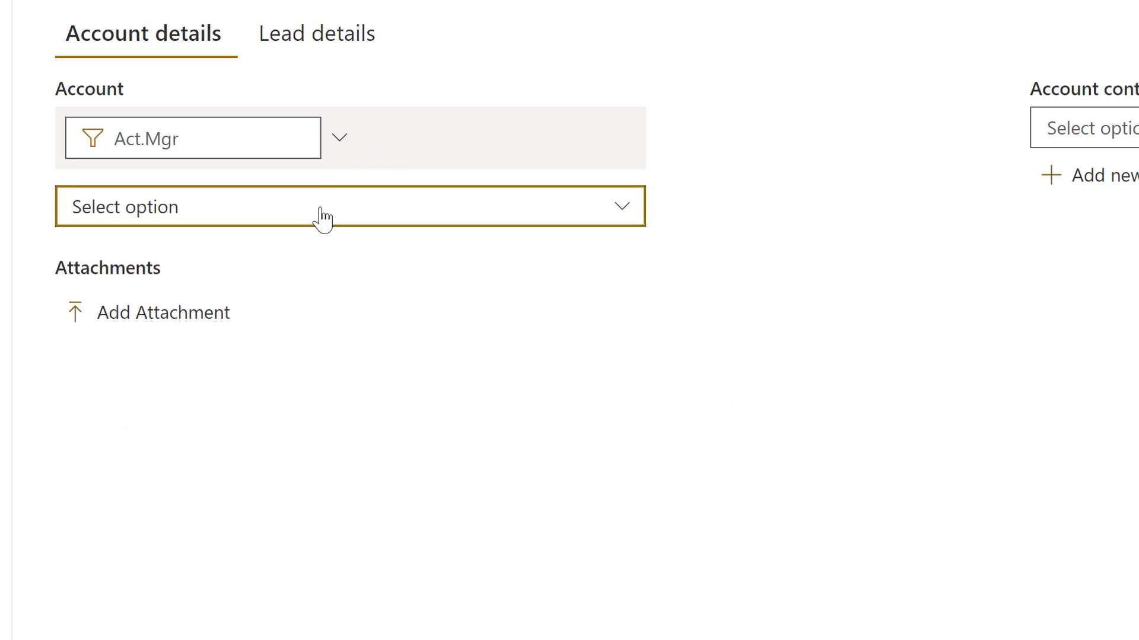
- Filter the Account lookup by the first account manager in Act.Mgr and check the accounts it offers
click(339, 138)
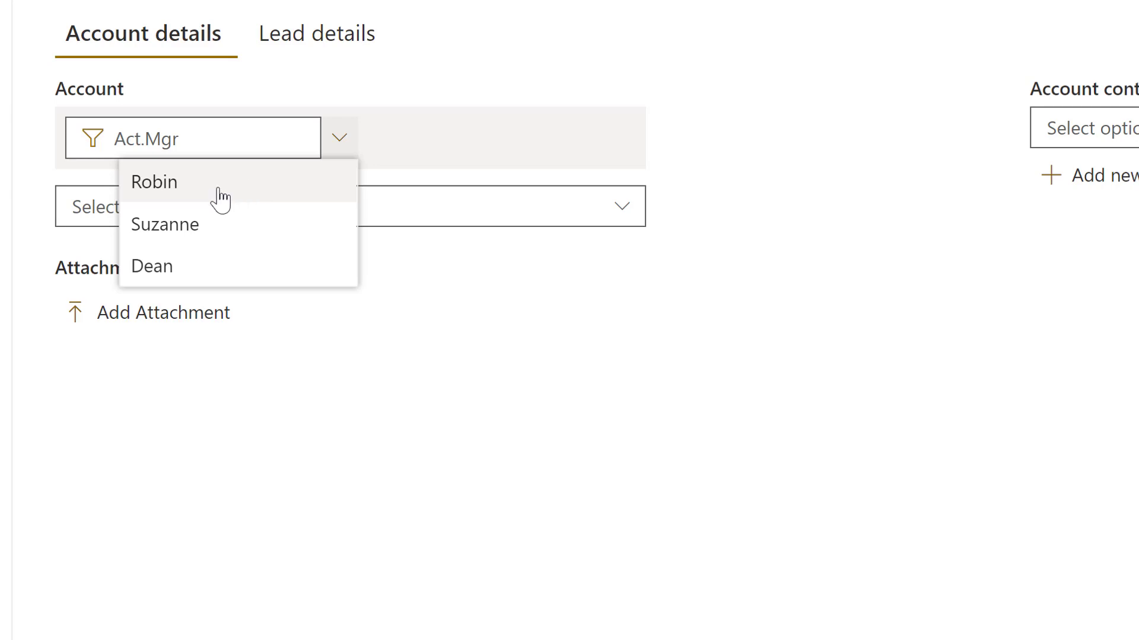
click(180, 198)
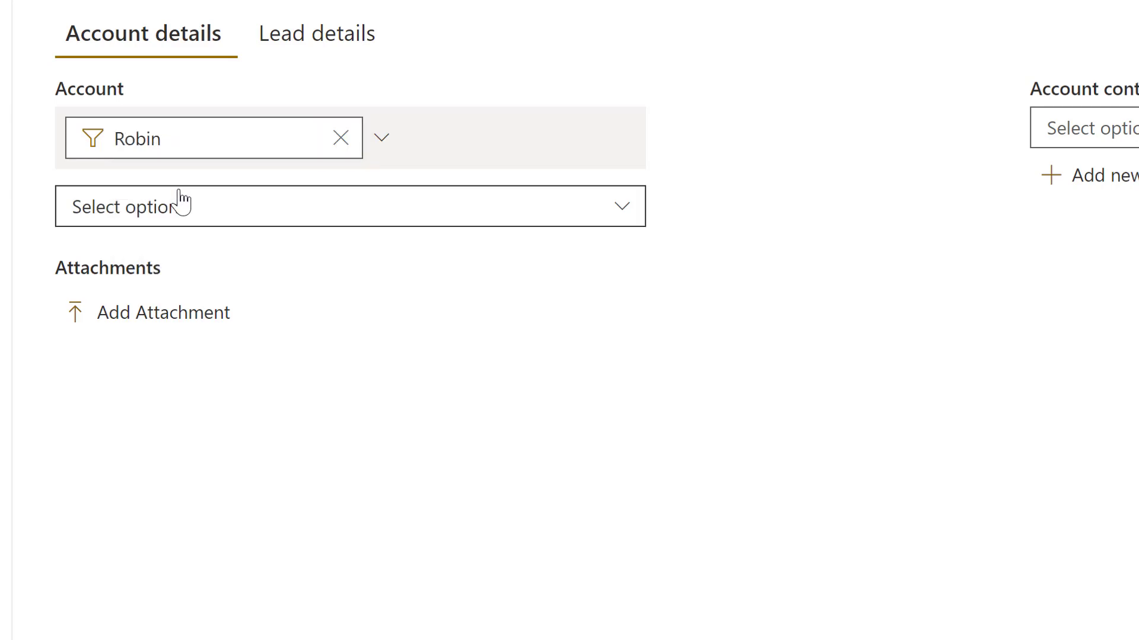
click(417, 222)
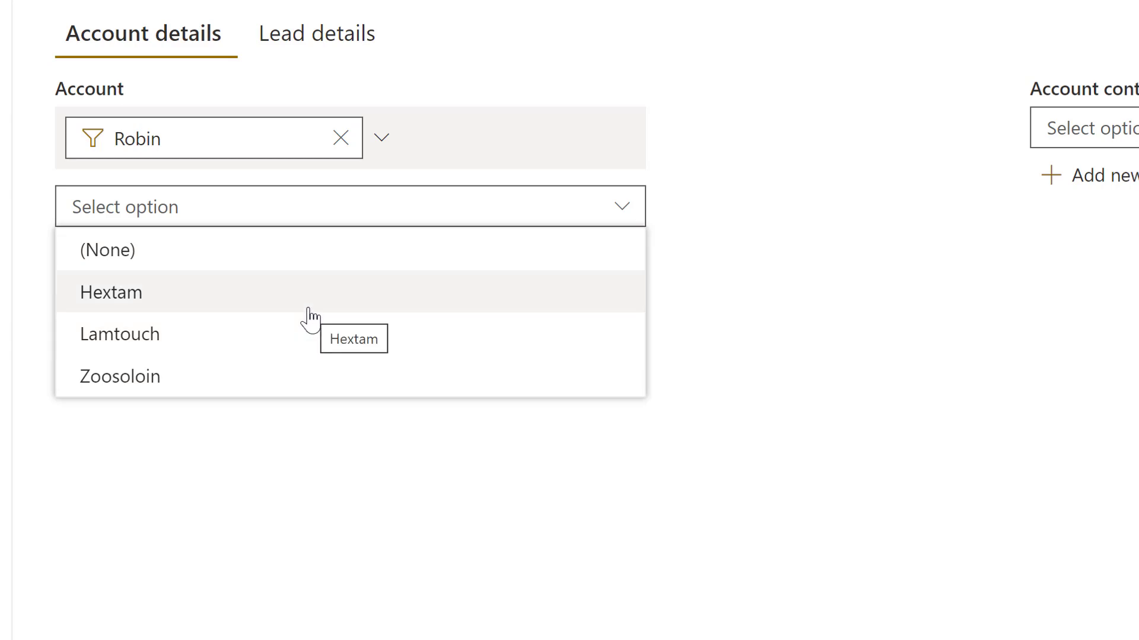
click(877, 373)
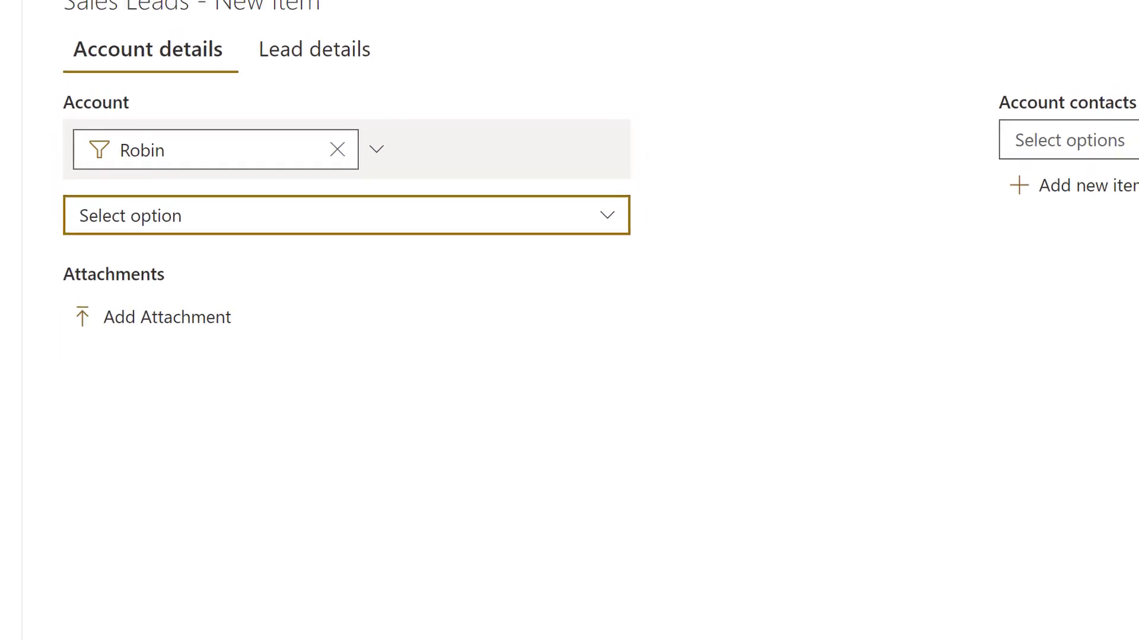
- Return to the Cascading LookApp settings and open the Account contacts column for editing
click(242, 13)
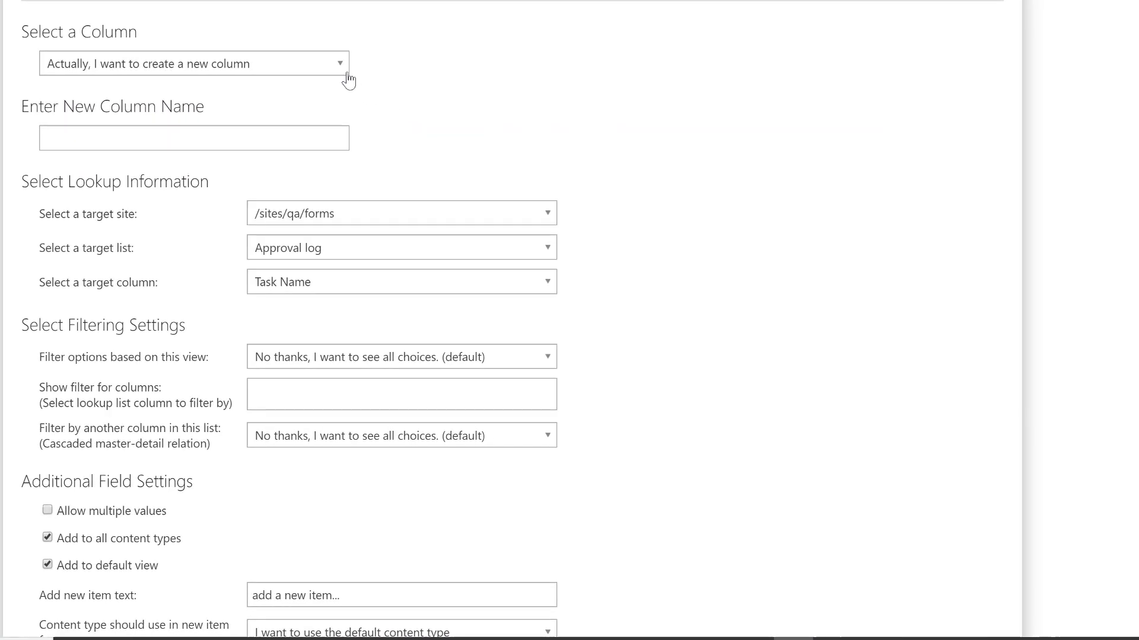
click(343, 66)
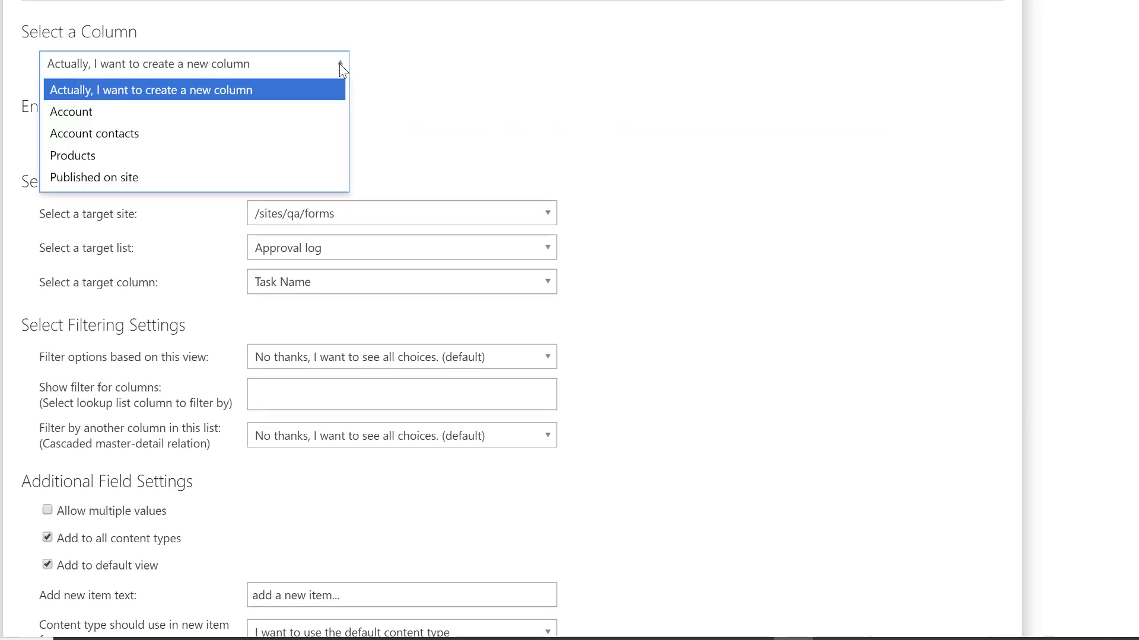
click(169, 134)
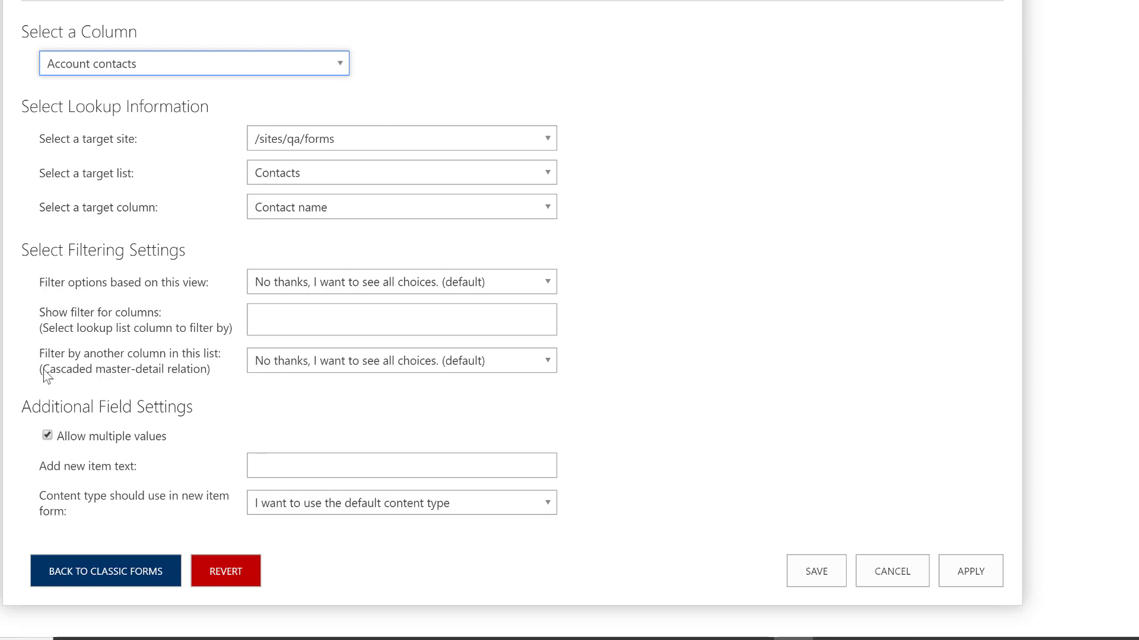
- Filter the Account contacts column by Account, showing only contacts whose Customer matches, and apply the column settings
drag(45, 361, 170, 363)
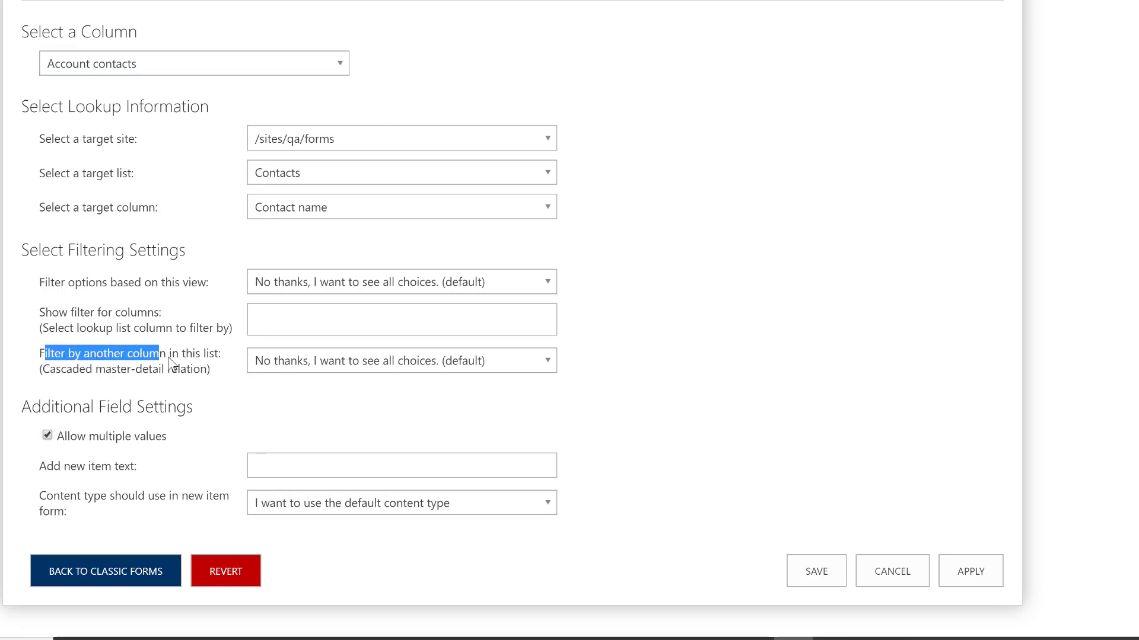
click(202, 391)
click(342, 364)
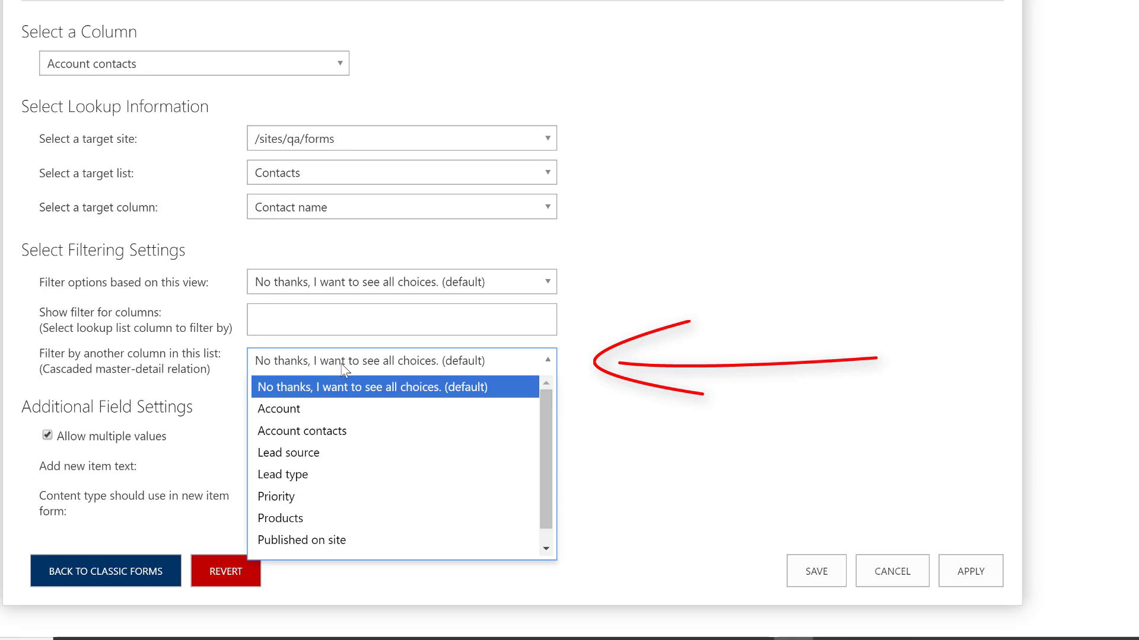
click(293, 408)
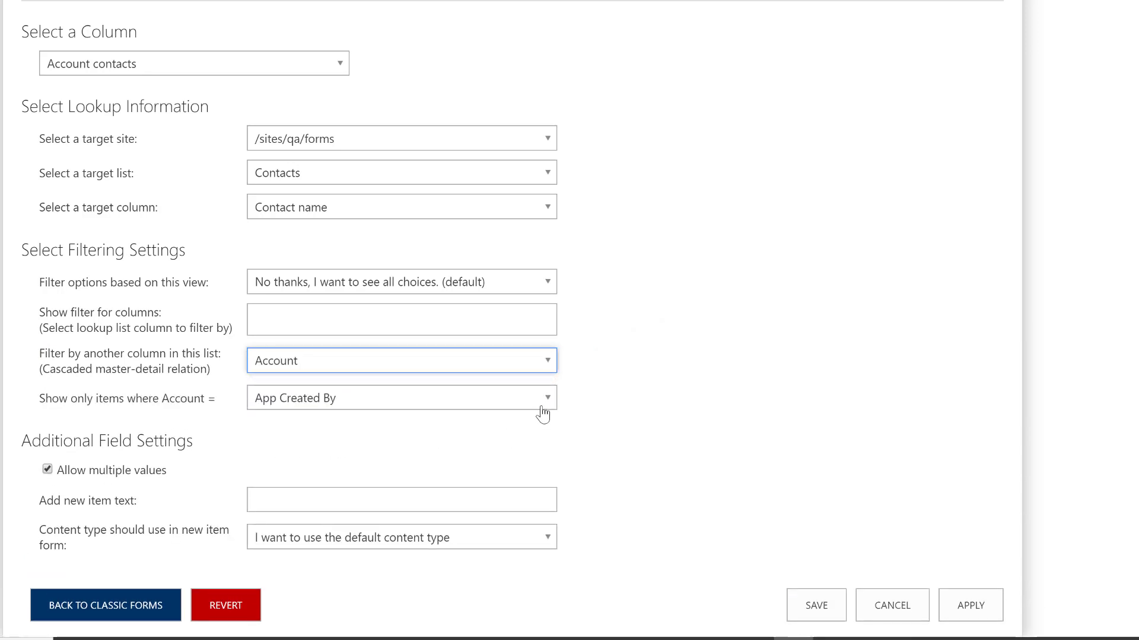
click(424, 407)
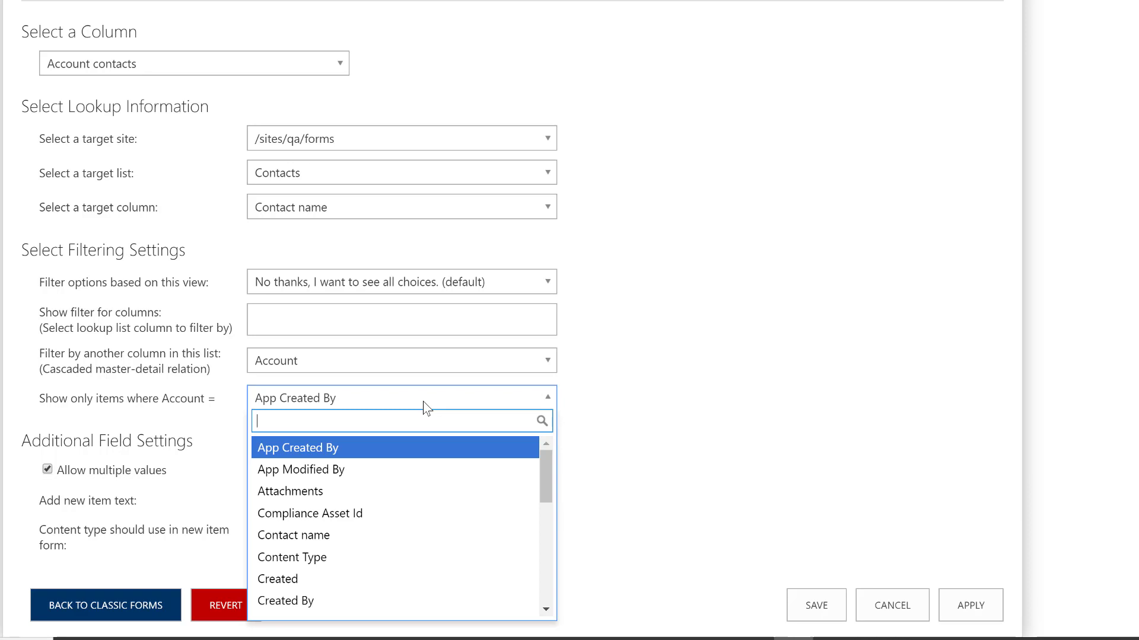
scroll(420, 491, down, 2)
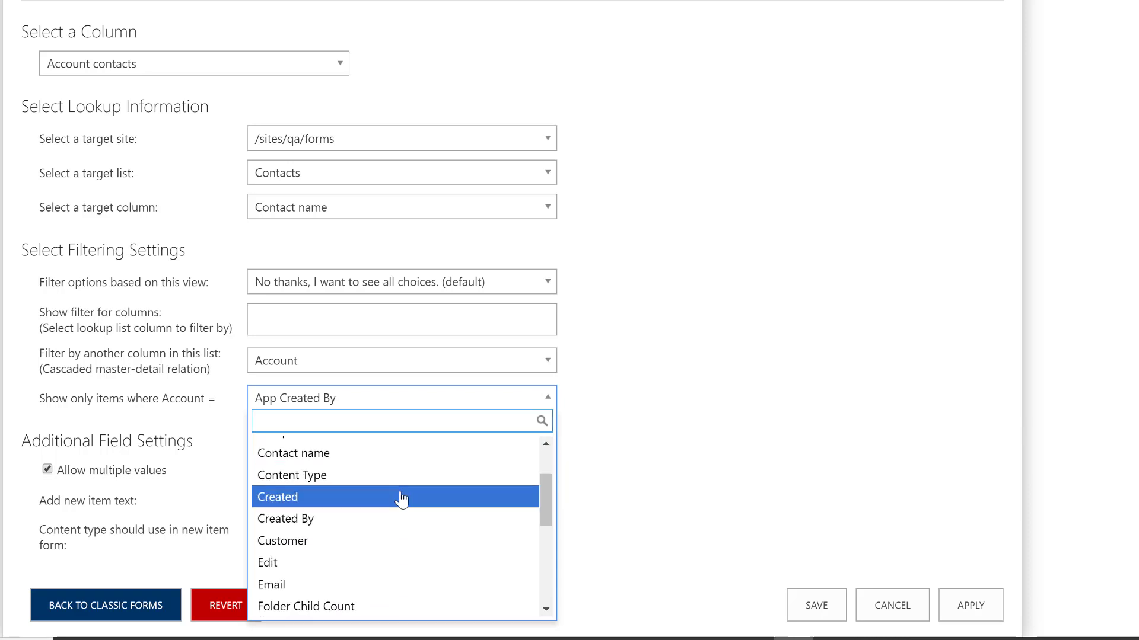
click(368, 541)
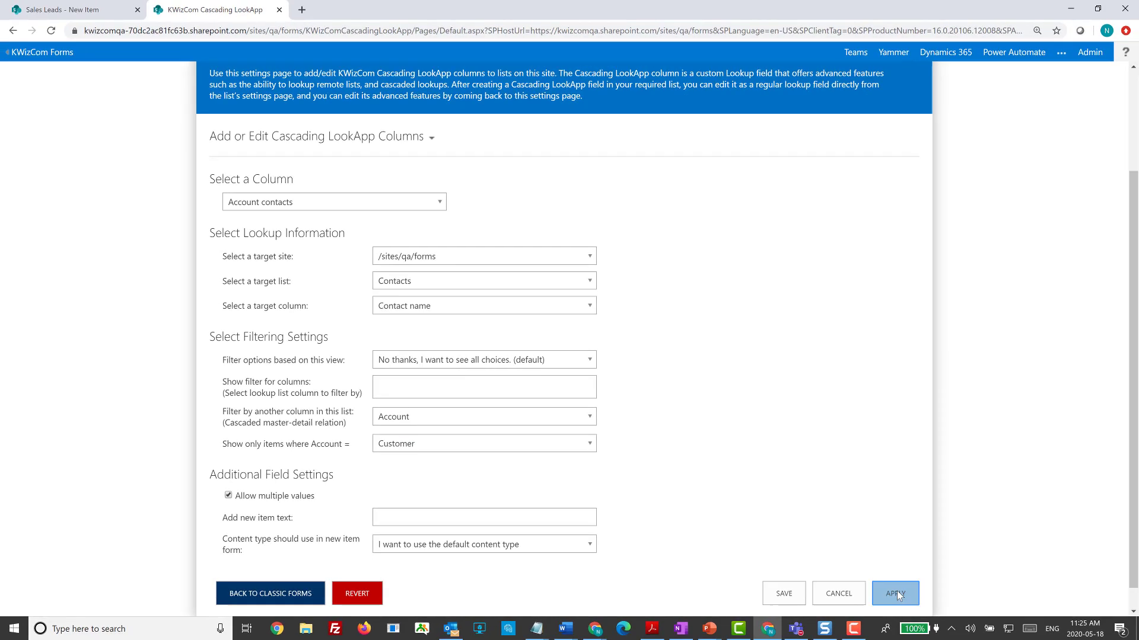
click(896, 593)
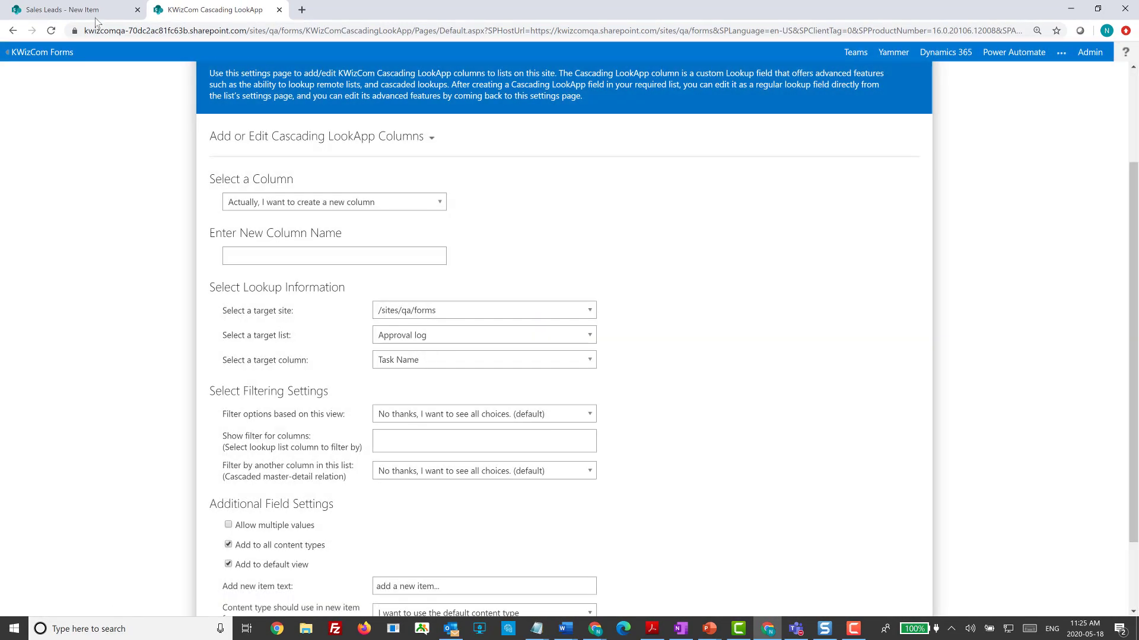
- Reload the new Sales Leads item form and check what Account contacts offers with no account selected
click(89, 10)
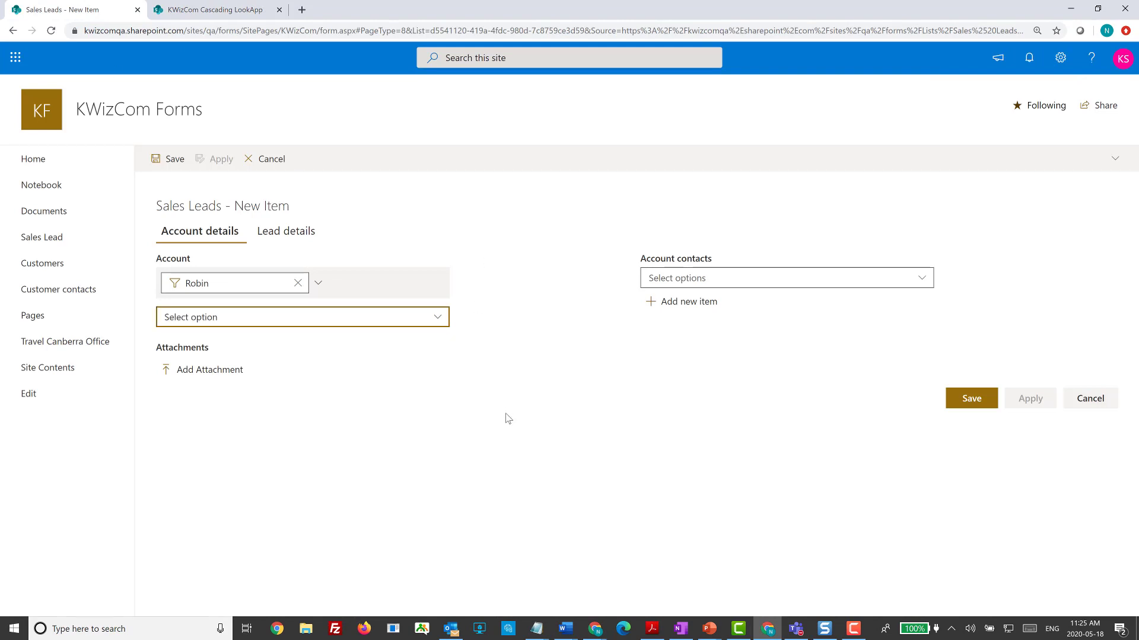
key(F5)
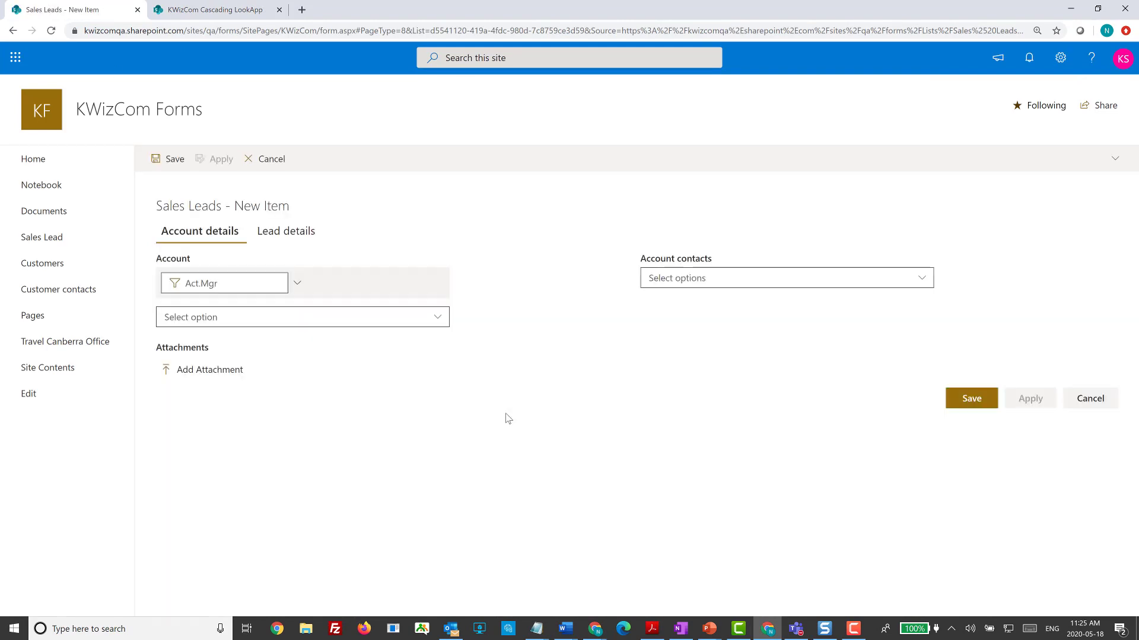
click(795, 248)
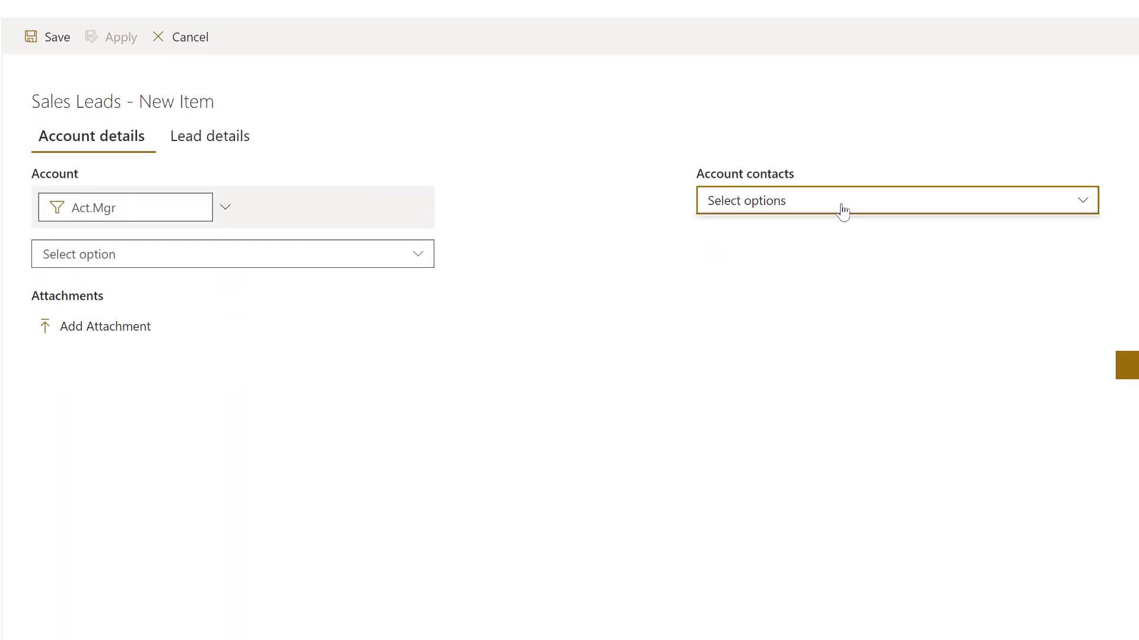
click(842, 208)
click(842, 208)
click(747, 297)
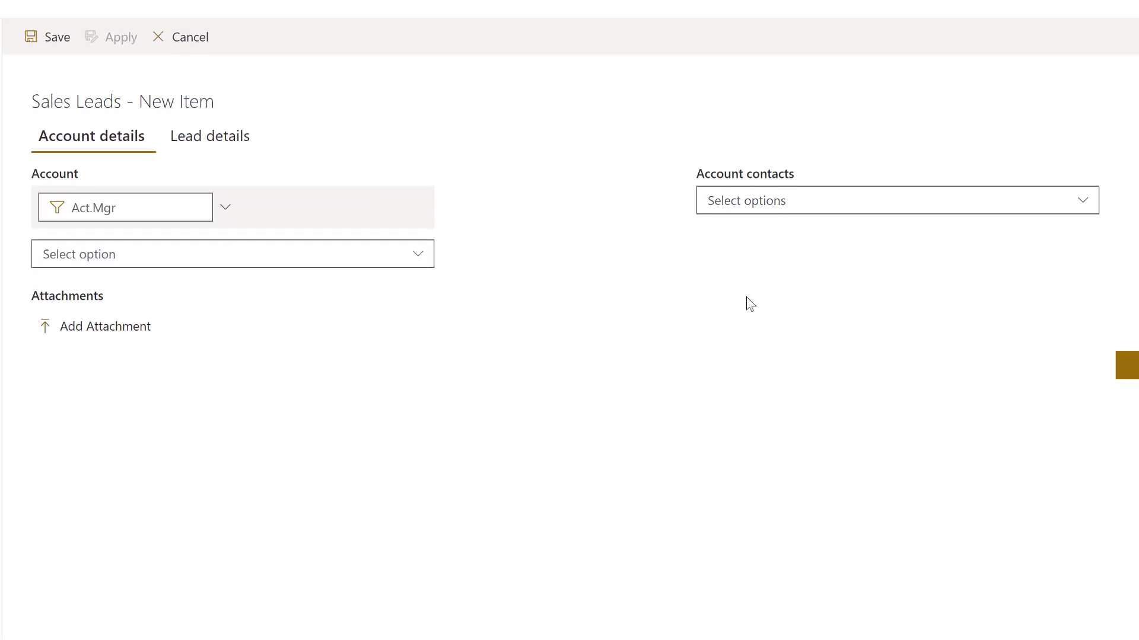
- Select Hextam as the Account and check the choices offered by Account contacts
click(331, 264)
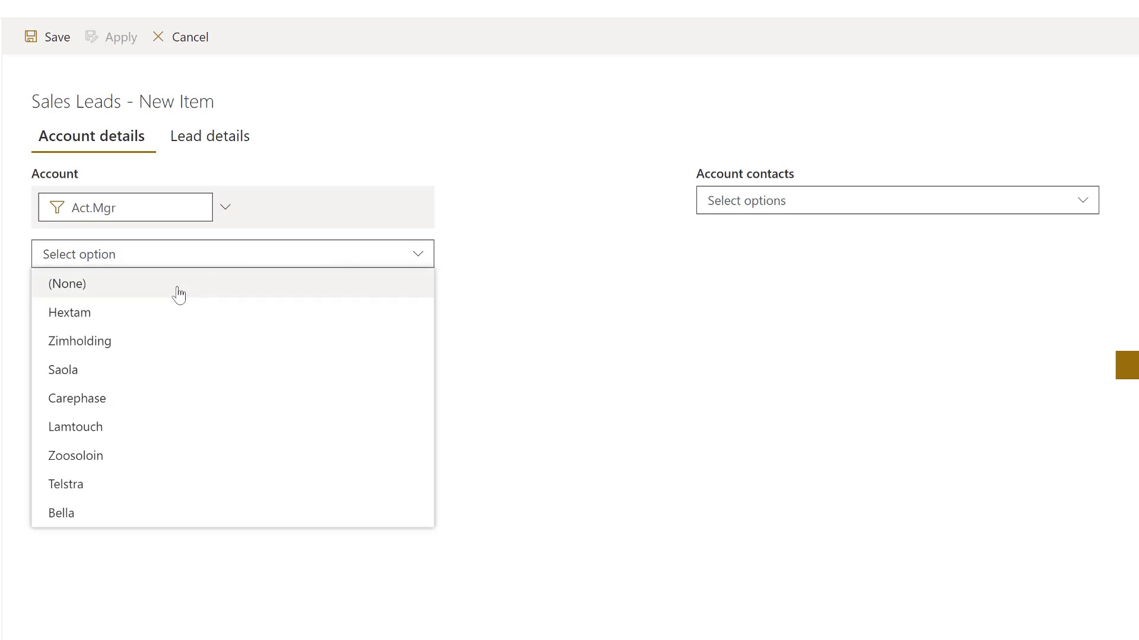
click(131, 319)
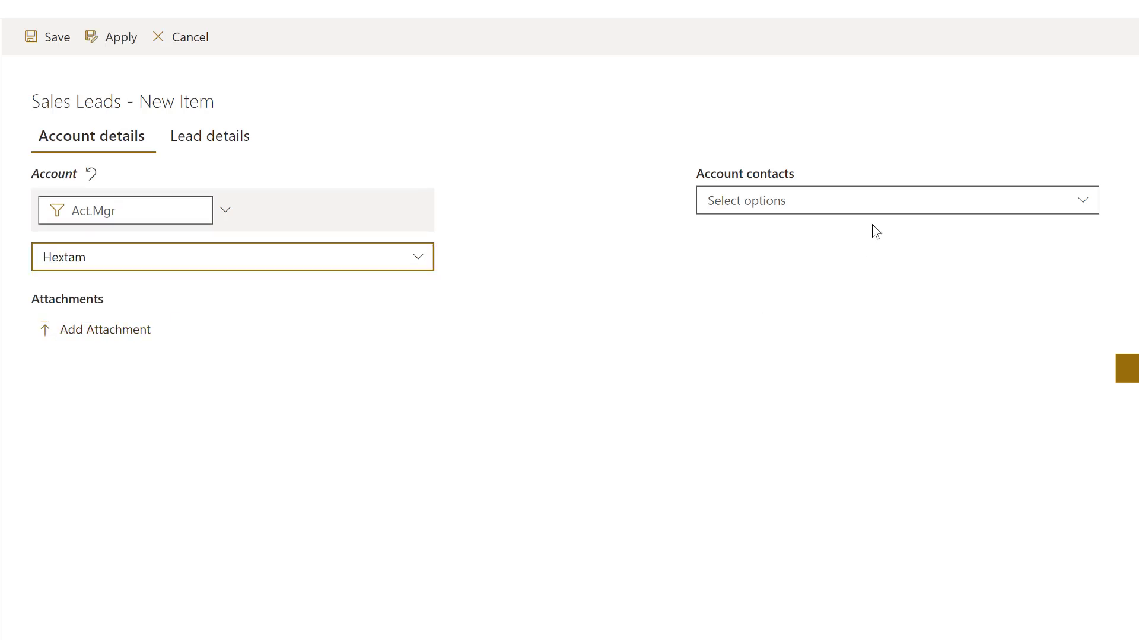
click(807, 211)
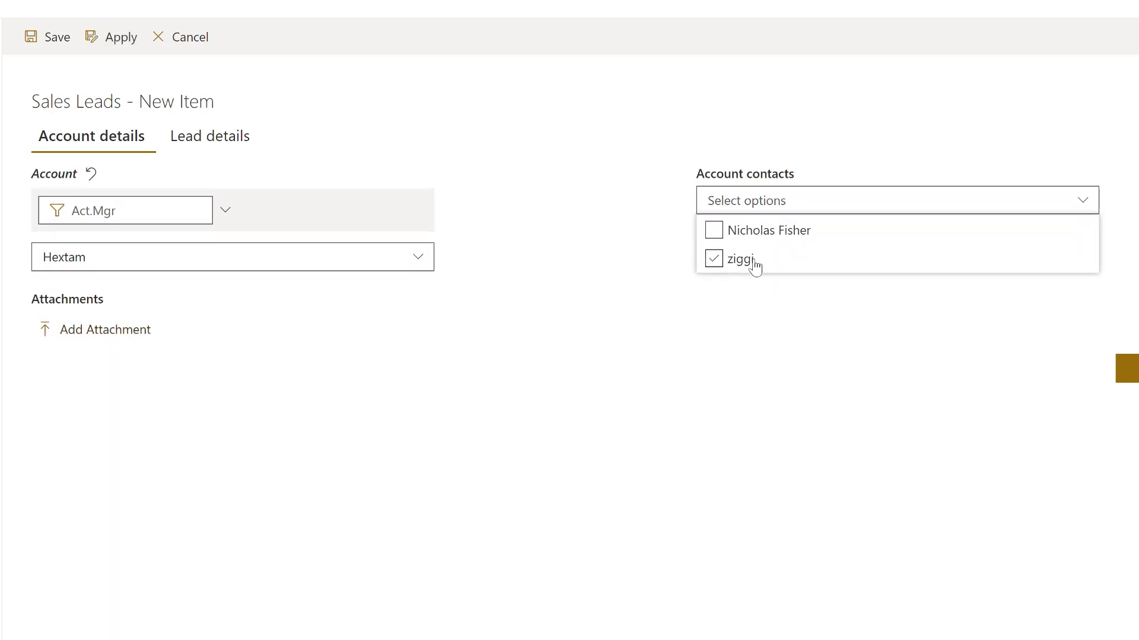
- Change the Account to Saola and check the choices offered by Account contacts
click(397, 268)
click(397, 268)
click(398, 268)
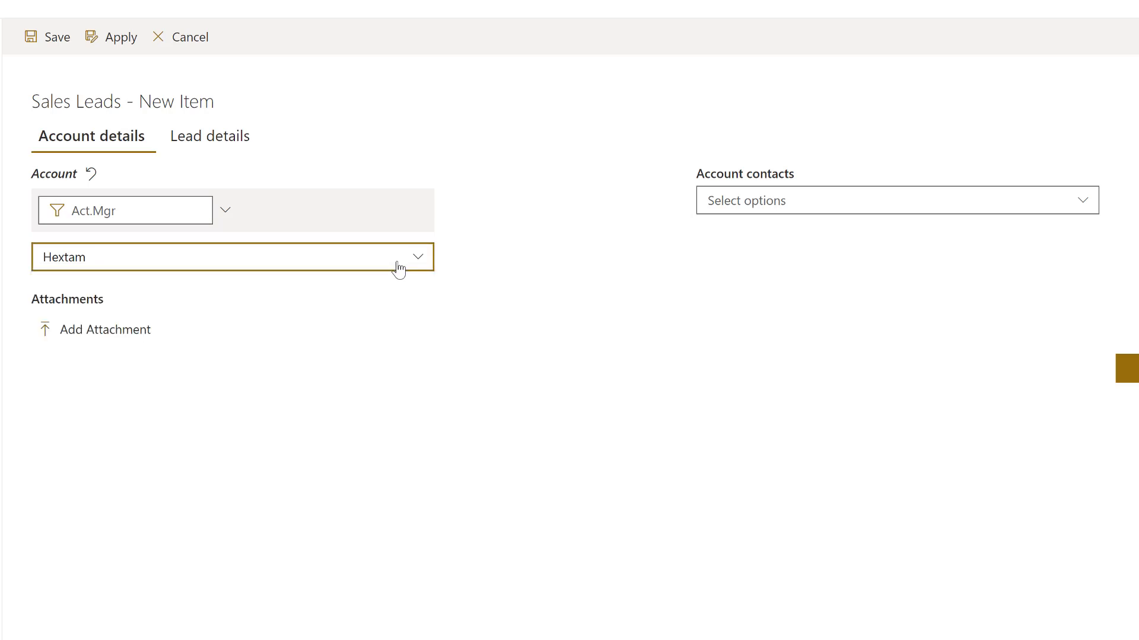
click(398, 268)
click(132, 373)
click(805, 203)
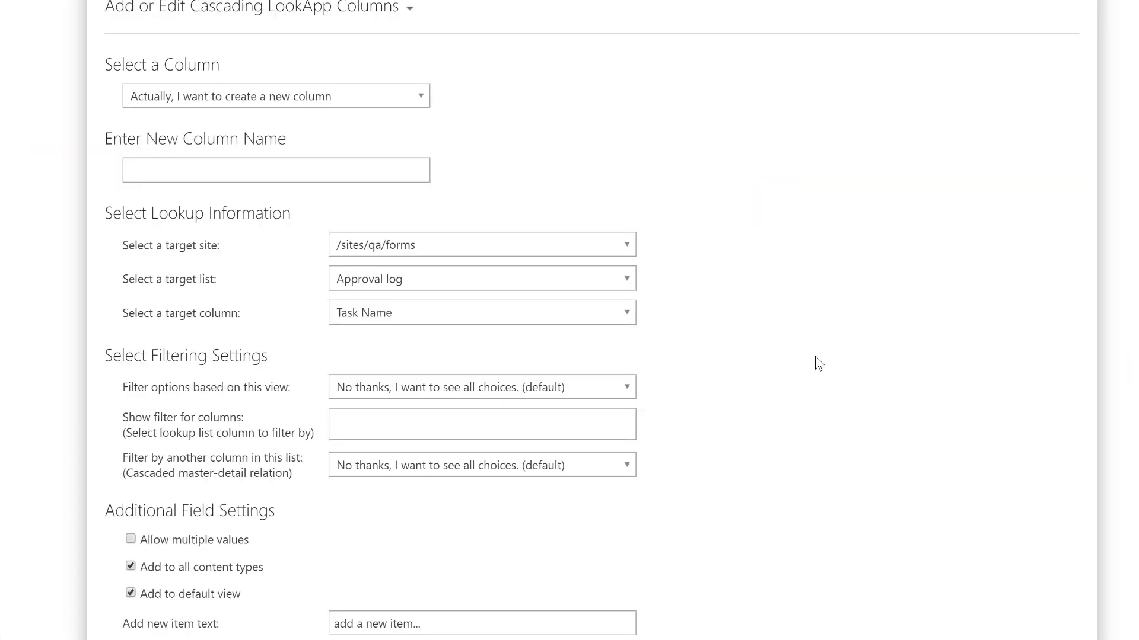
- Set the Account column's add new item text to "add account..." in the Cascading LookApp settings and apply the change
scroll(814, 363, down, 2)
scroll(809, 366, up, 1)
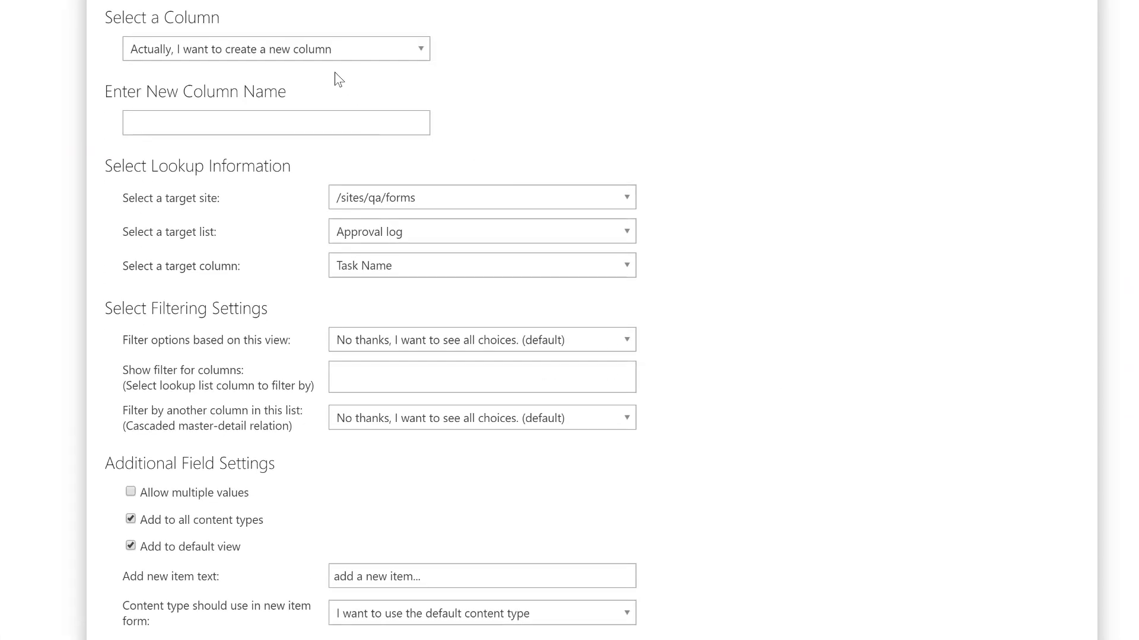
click(339, 56)
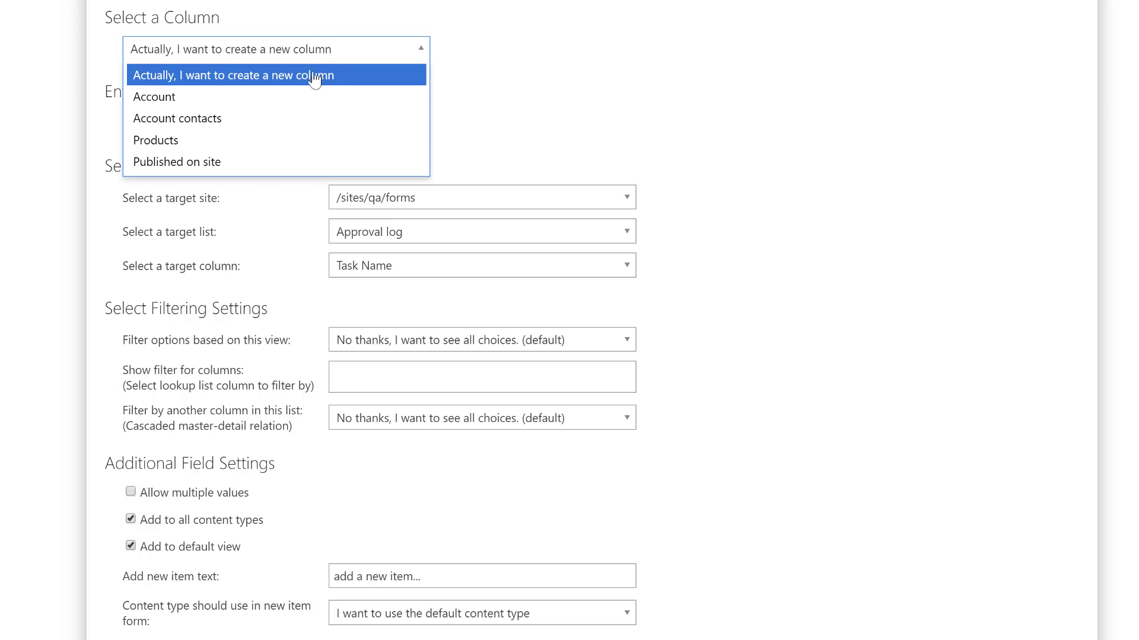
click(295, 97)
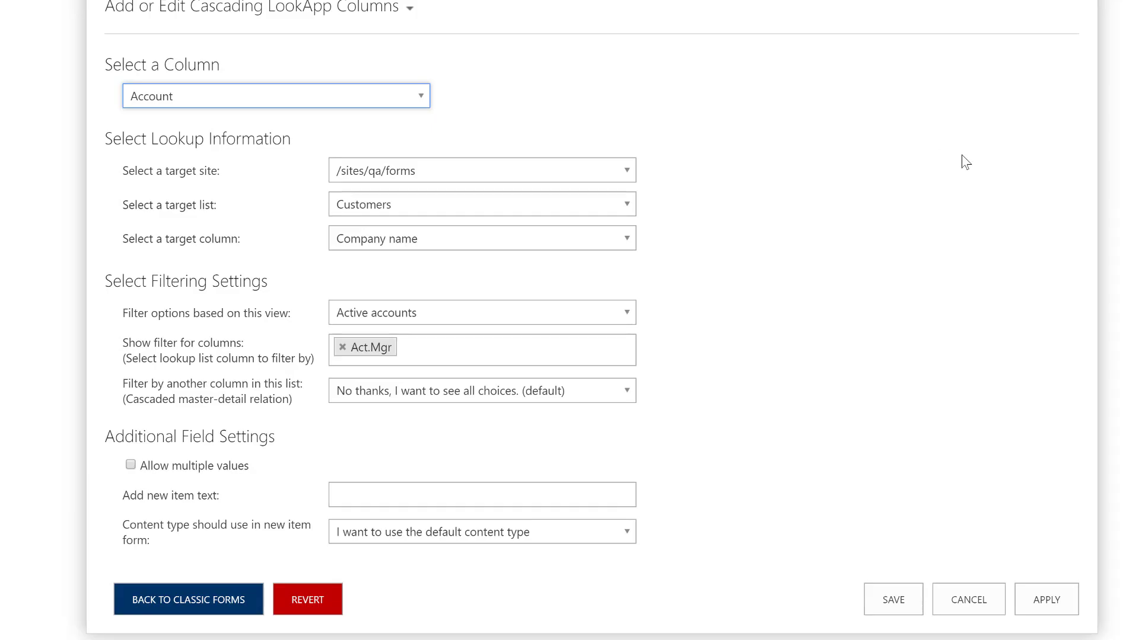
click(360, 491)
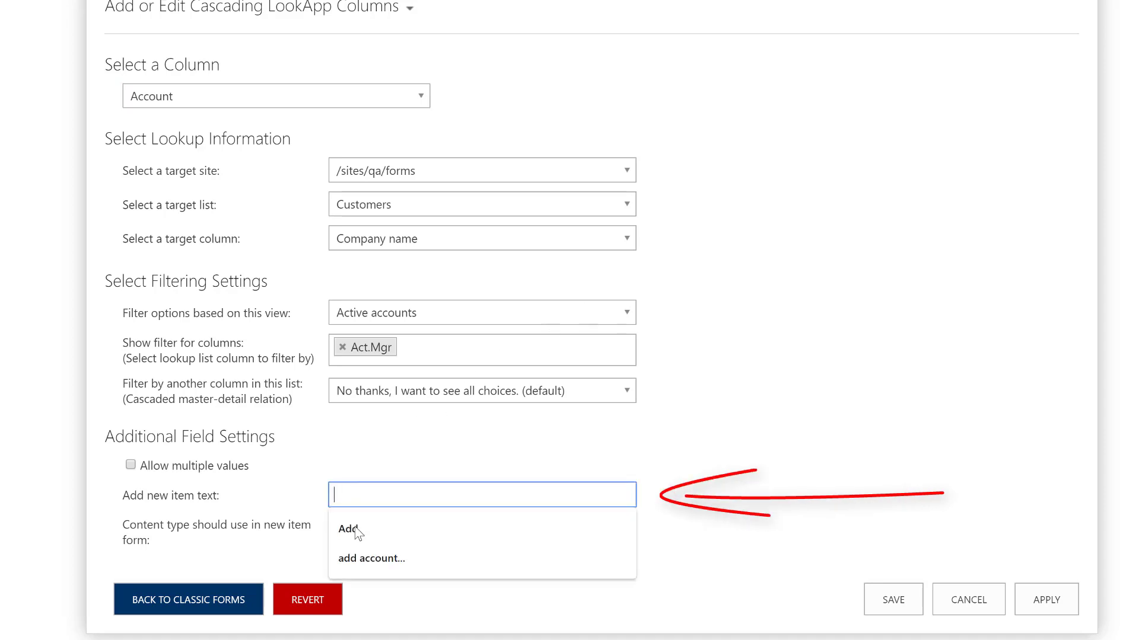
click(363, 559)
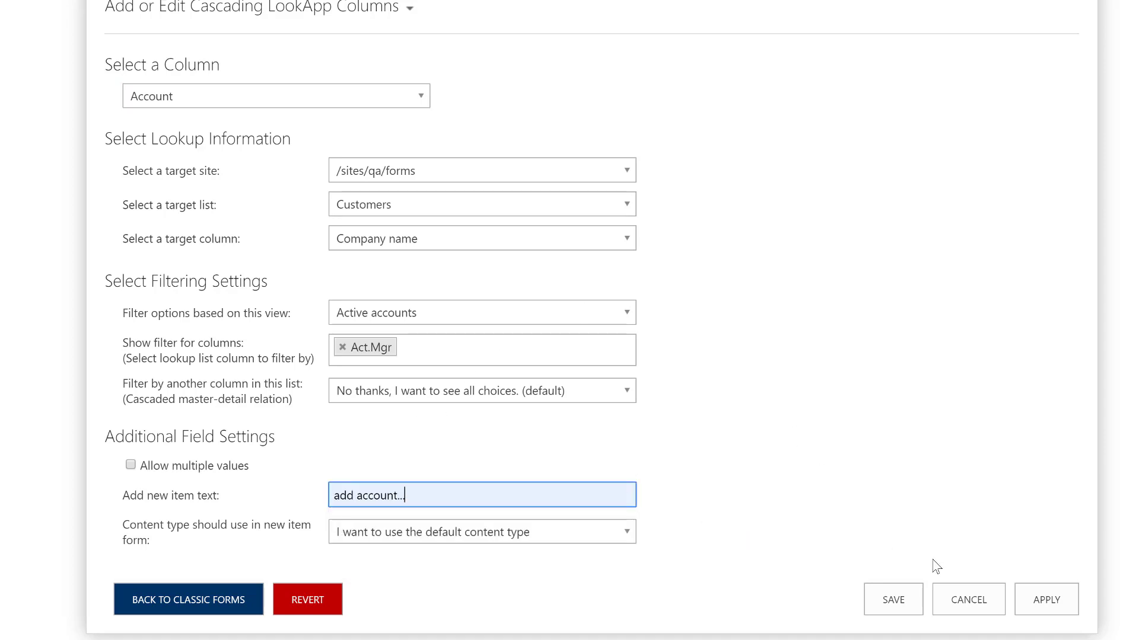
click(1037, 598)
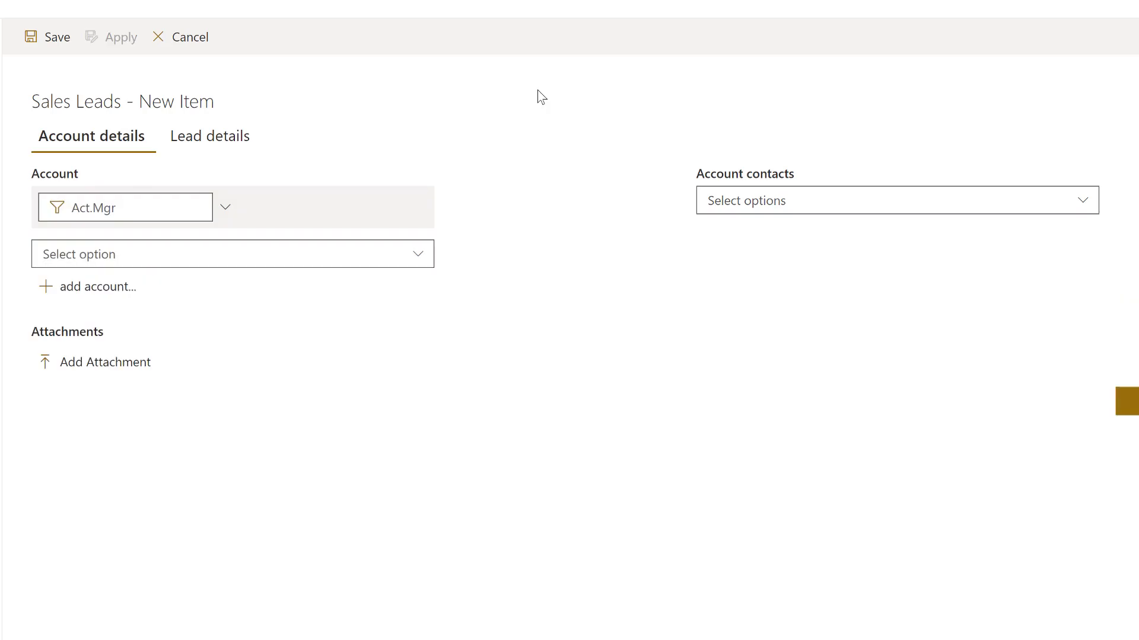
- Open the new customer form from the Account lookup's add account link, examine its fields and close it without saving
drag(32, 175, 79, 177)
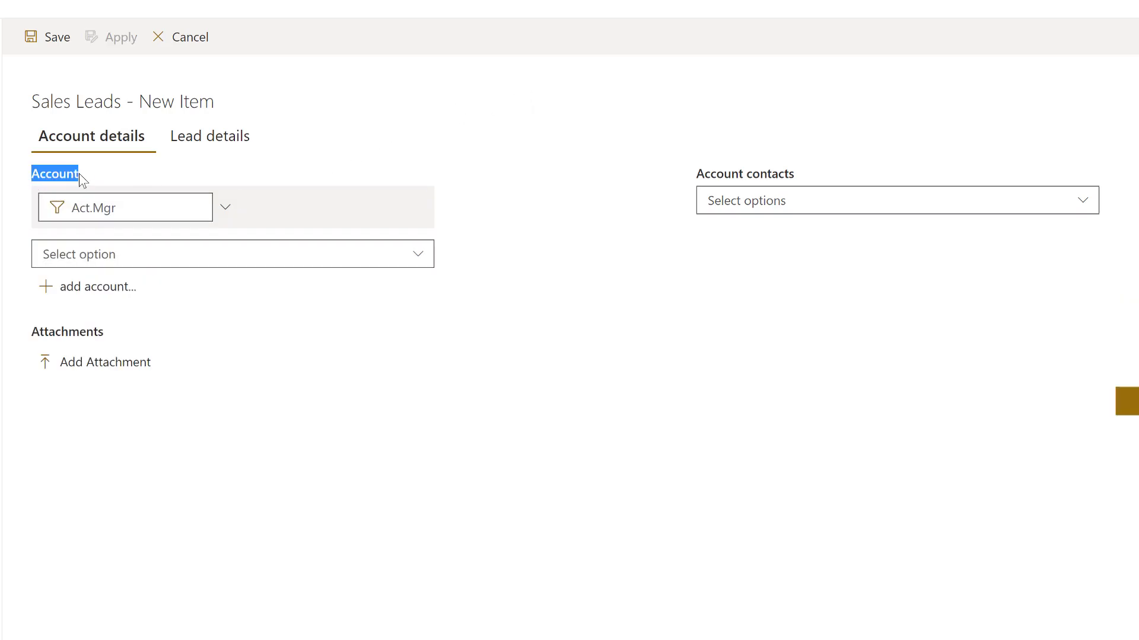
click(109, 290)
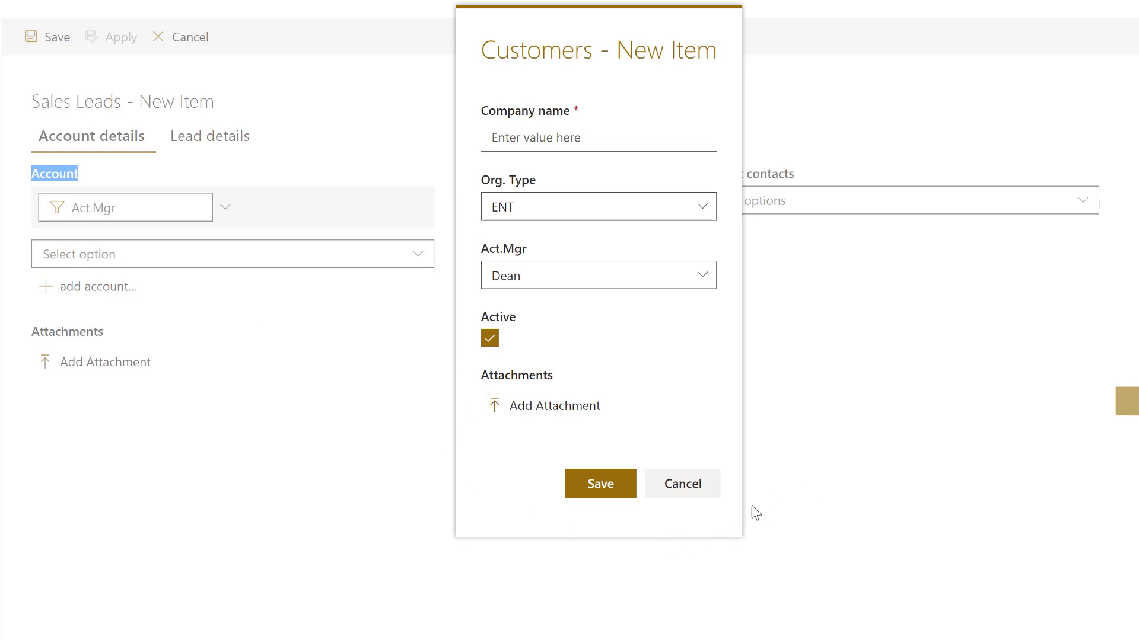
click(694, 489)
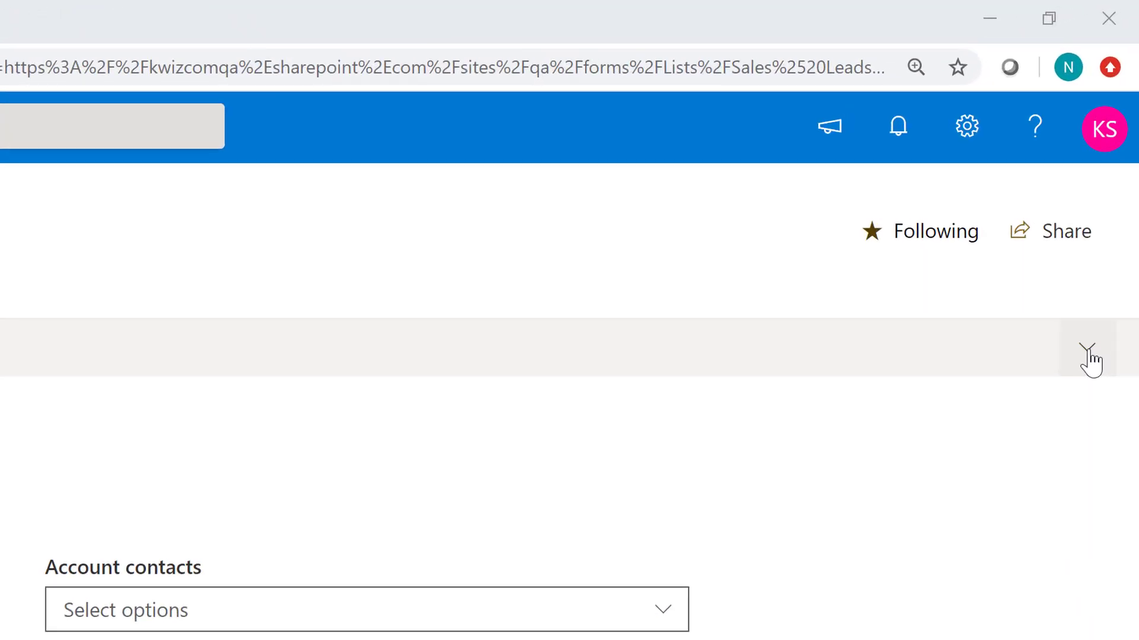
- Open the Sales Leads form's style editor and examine its existing CSS rules and the available sample styles
click(1115, 159)
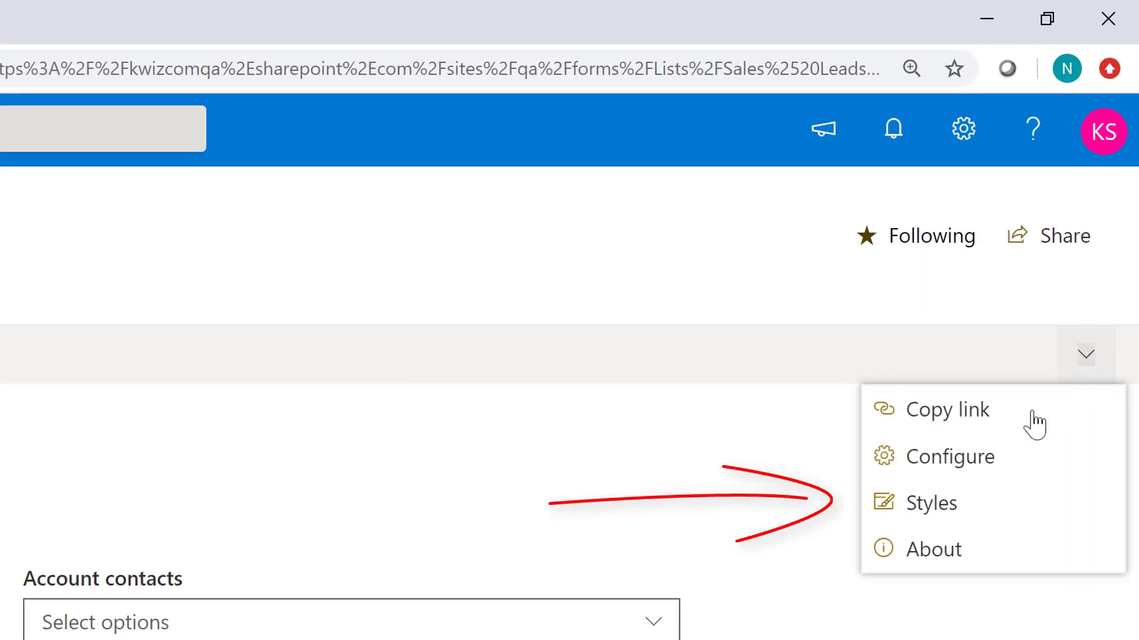
click(923, 507)
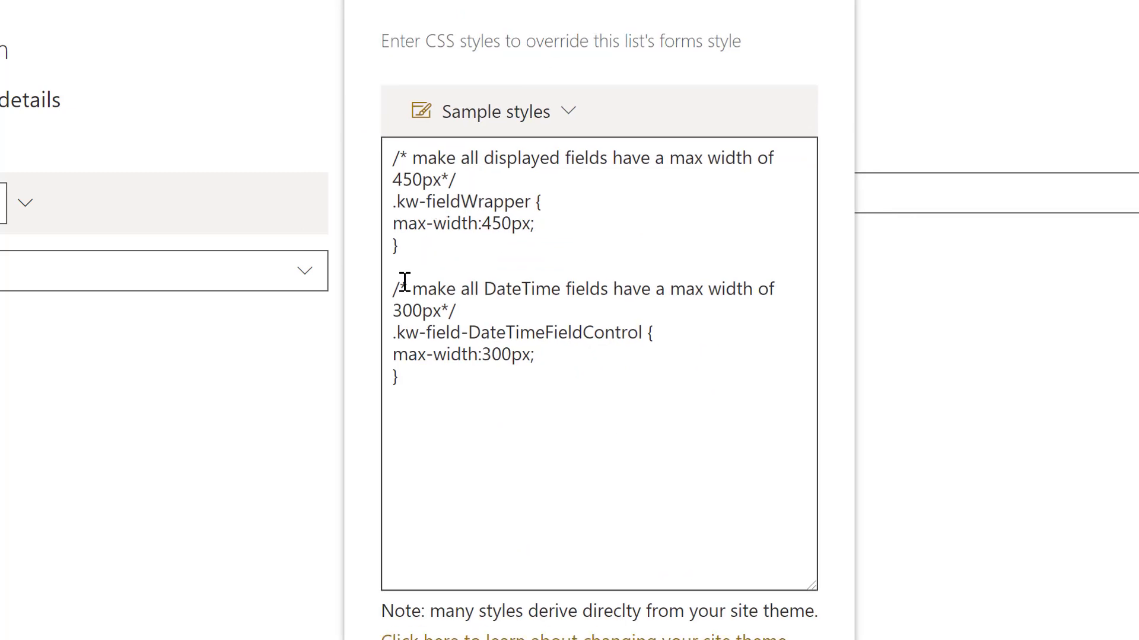
drag(393, 289, 572, 364)
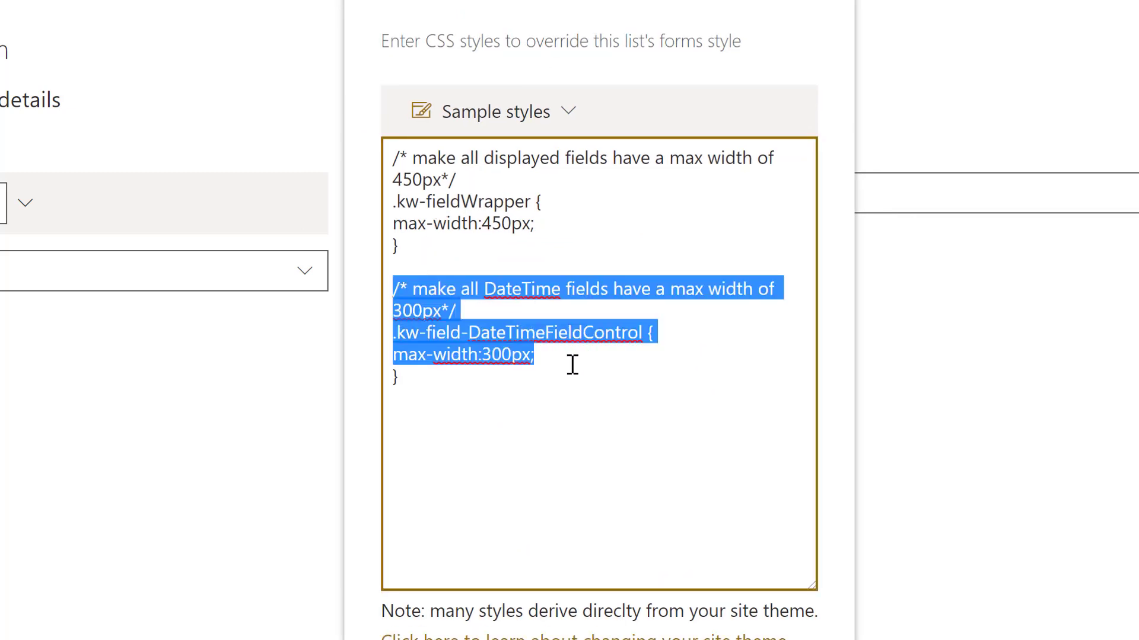
click(537, 398)
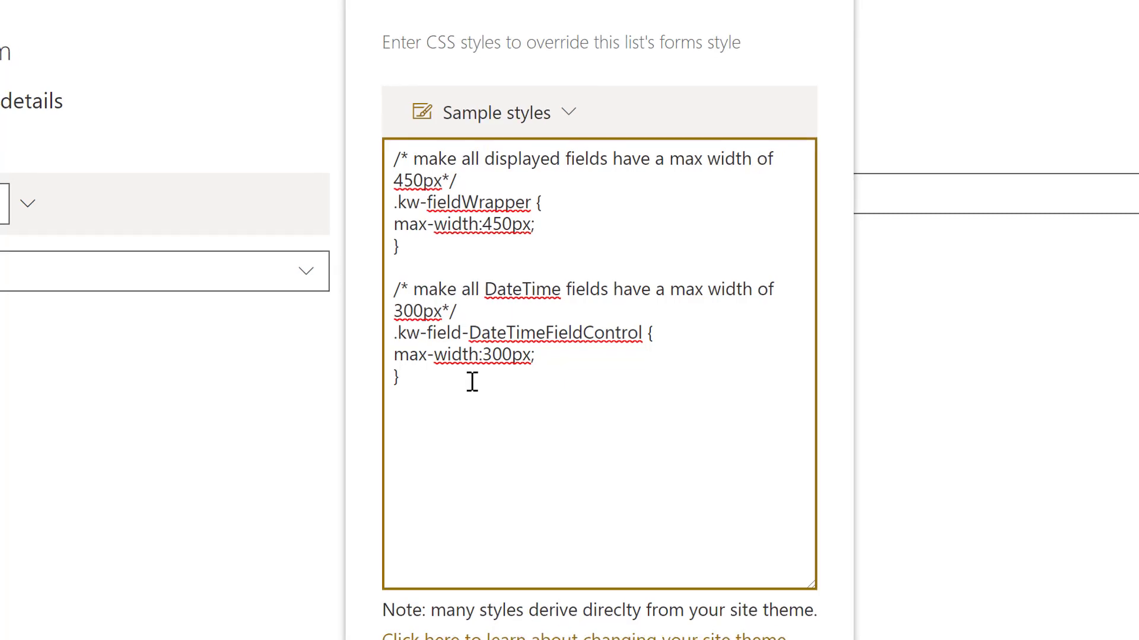
click(566, 120)
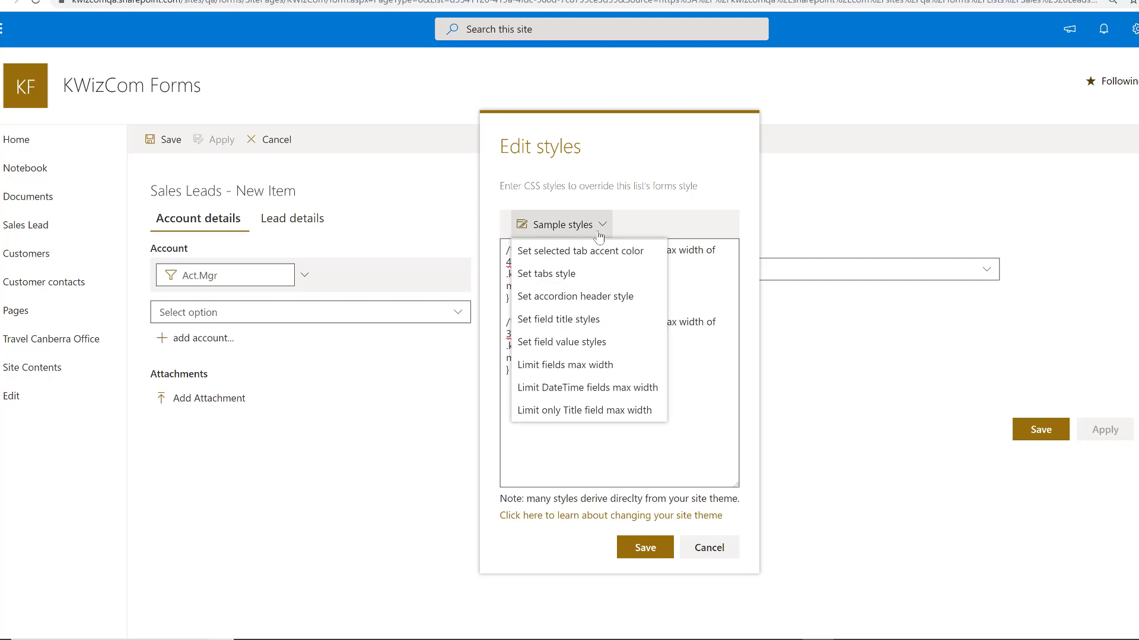
click(547, 465)
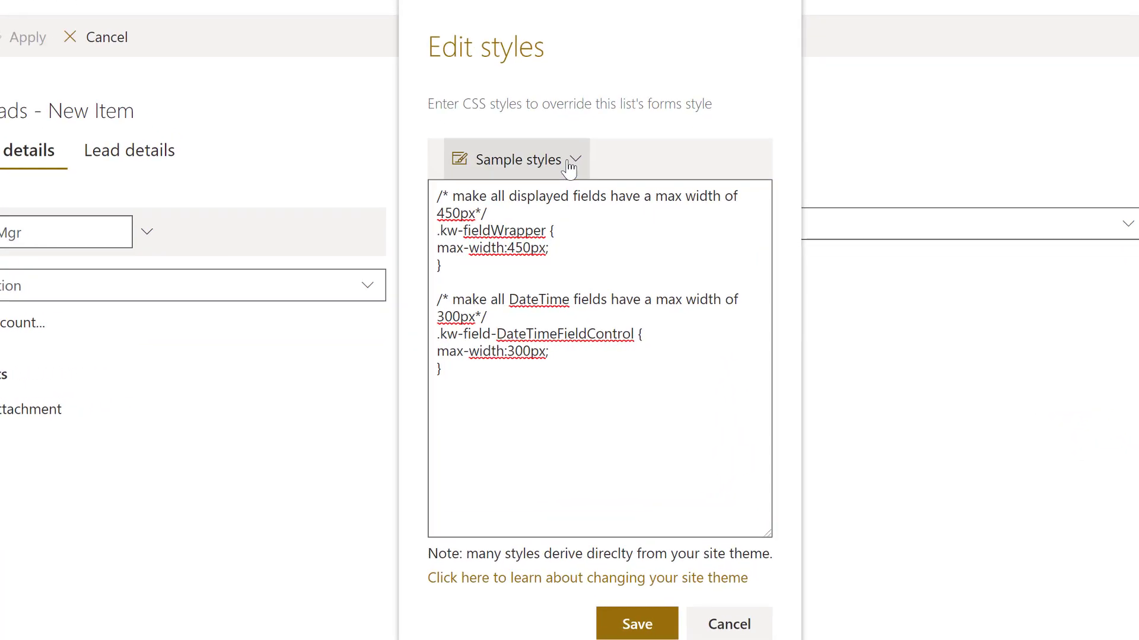
- Add the "Set tabs style" sample to the form's CSS, review the inserted rules and save the styles
click(569, 163)
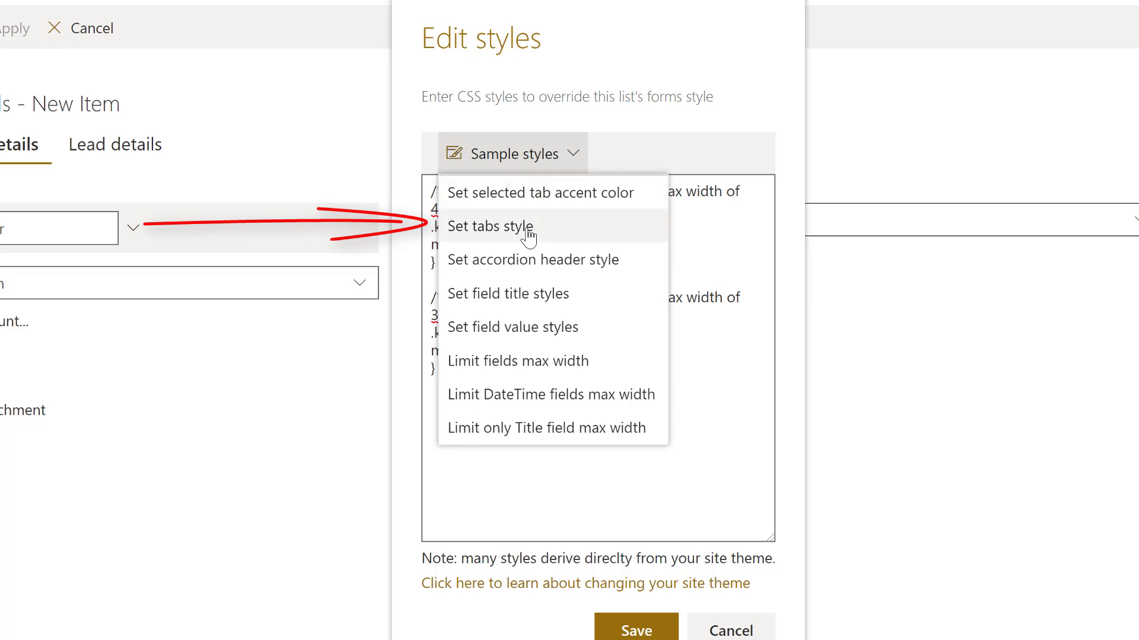
click(457, 233)
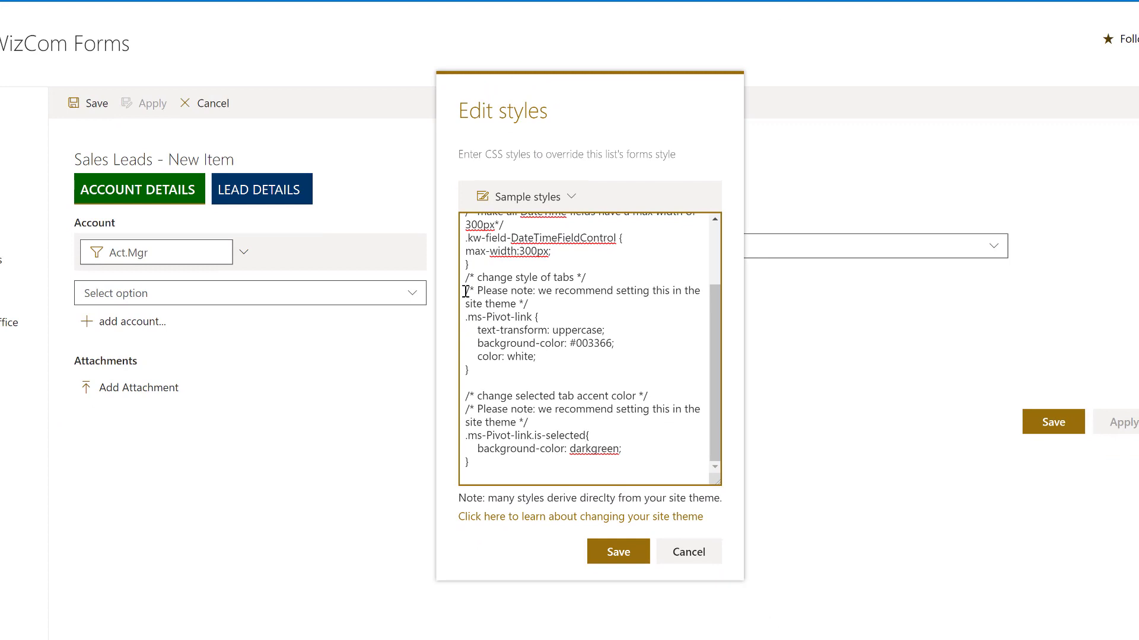
drag(465, 292, 630, 462)
click(618, 551)
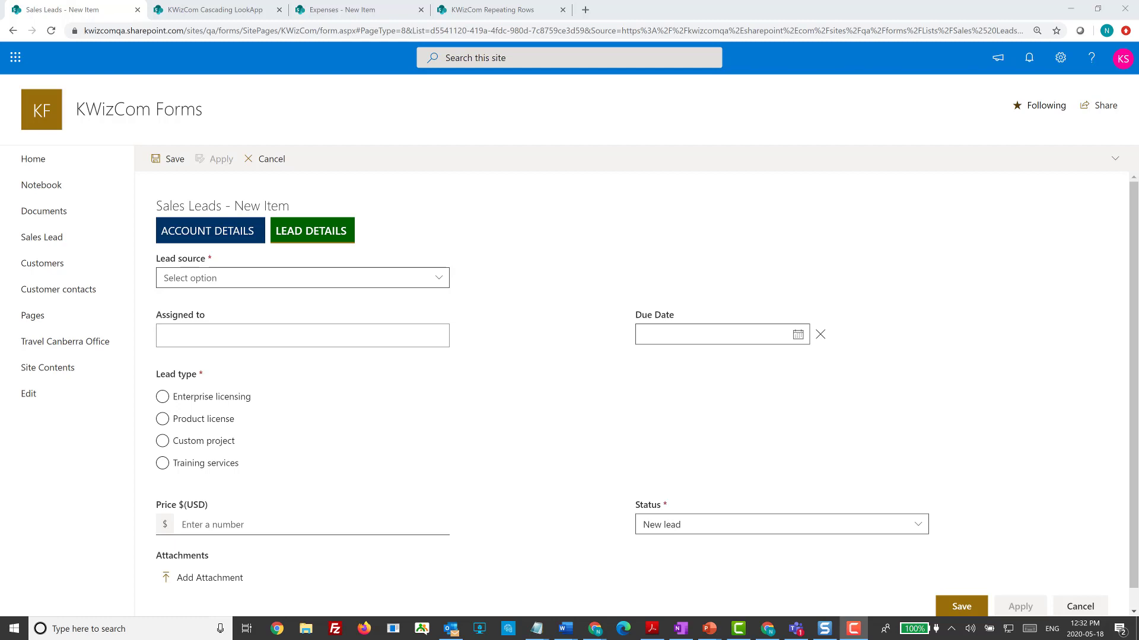
- Switch to the Expenses new item form to examine its repeating expense rows
click(341, 10)
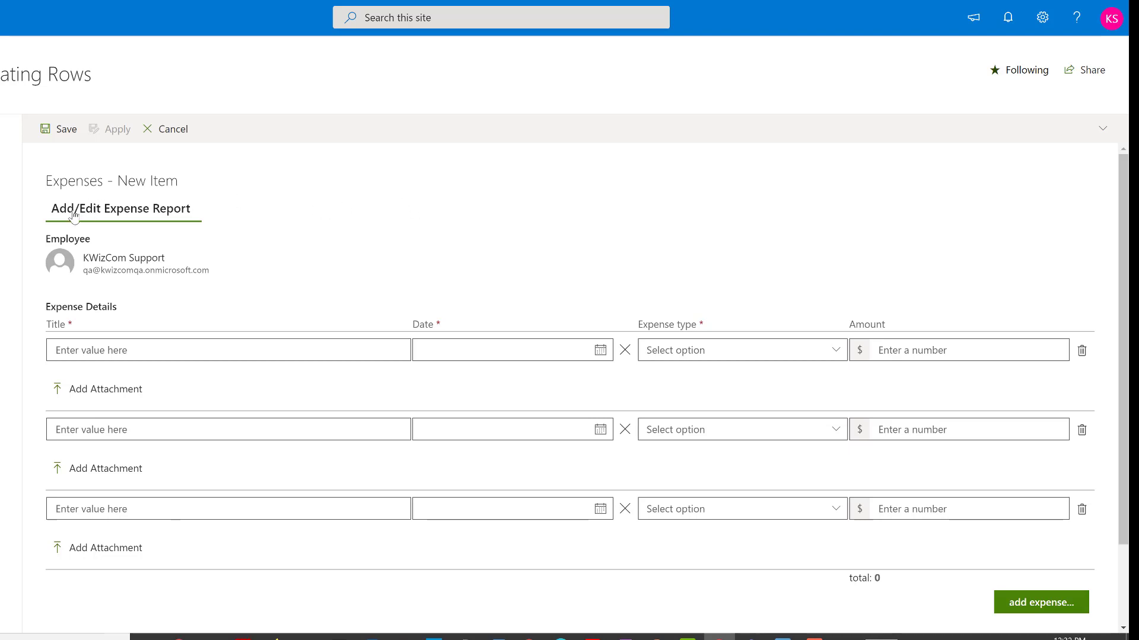
- Review the Expenses form's repeating rows and the total below them, and add one more expense row
scroll(368, 227, down, 1)
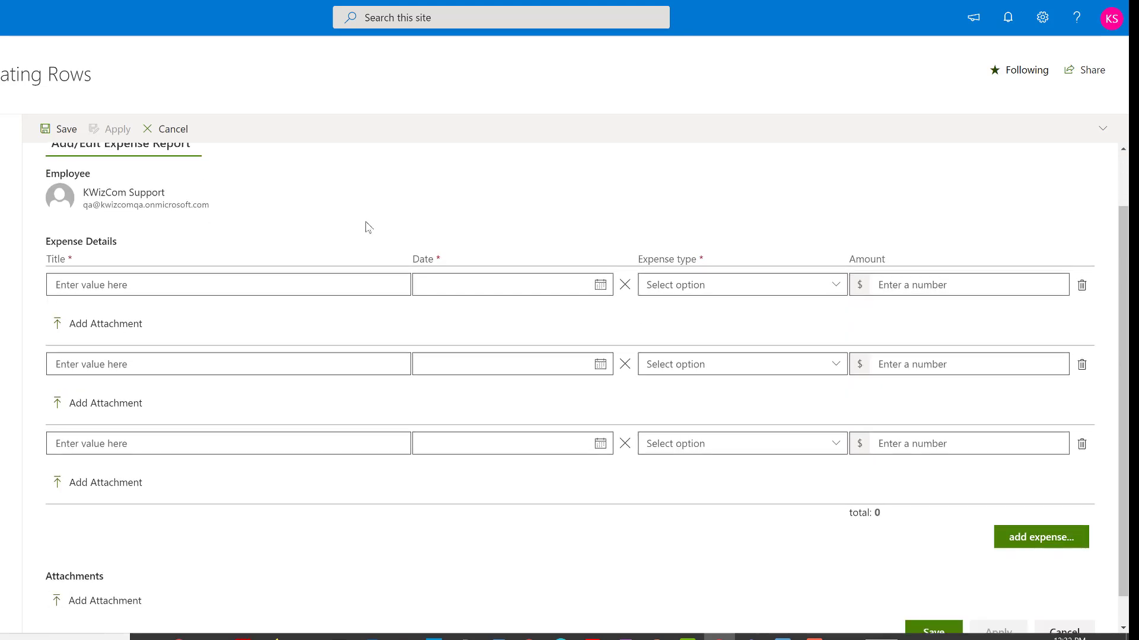
scroll(365, 227, up, 1)
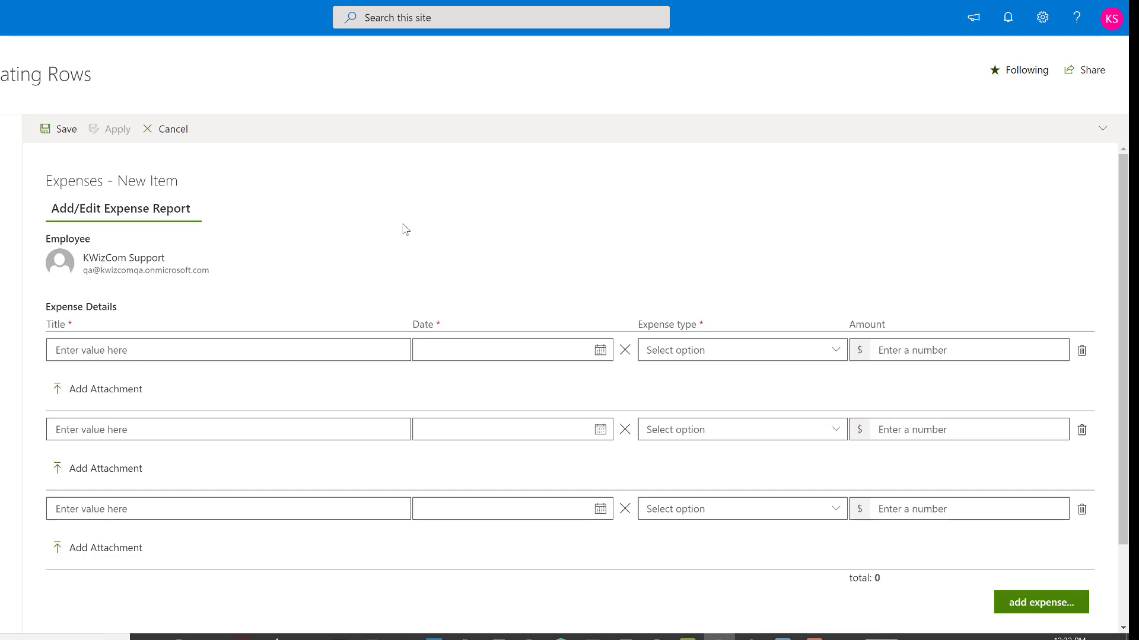
scroll(405, 230, down, 1)
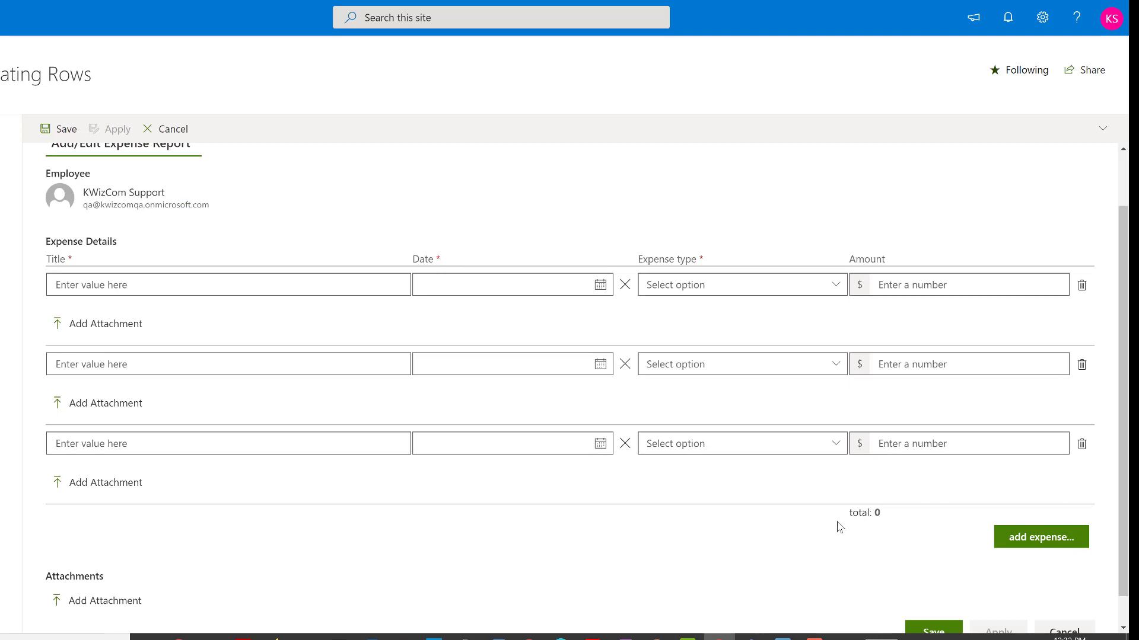
drag(851, 521, 888, 518)
click(886, 537)
click(1010, 540)
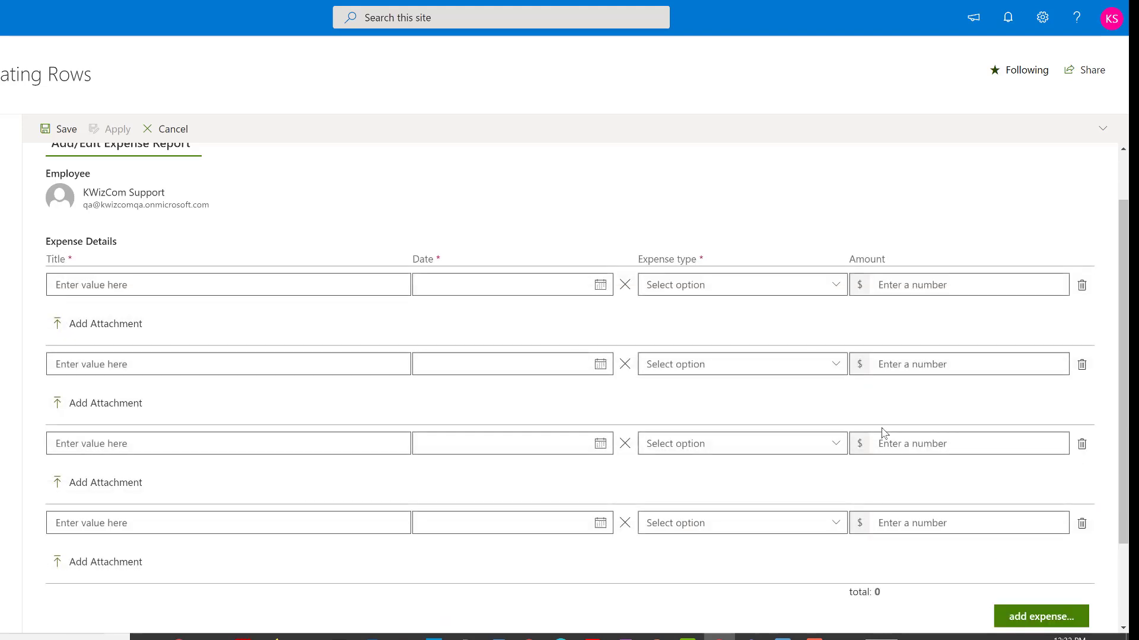
- Fill in the first expense row with title expense1, date Thu May 14 2020, expense type Food and amount 500
scroll(882, 432, down, 2)
scroll(881, 432, up, 3)
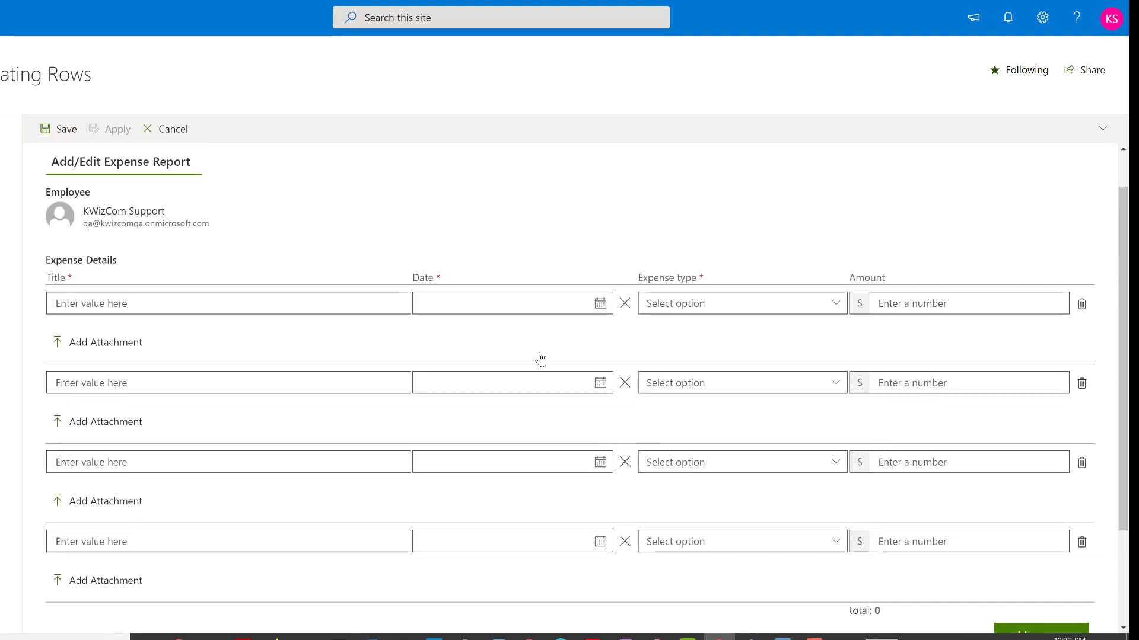
click(206, 305)
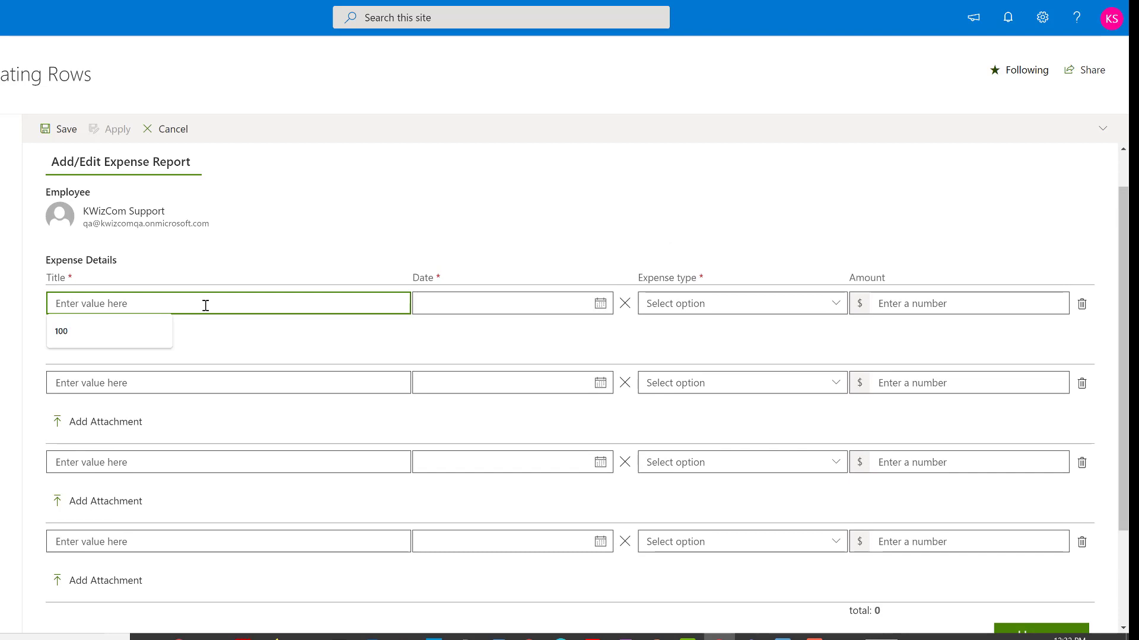
text(expense1)
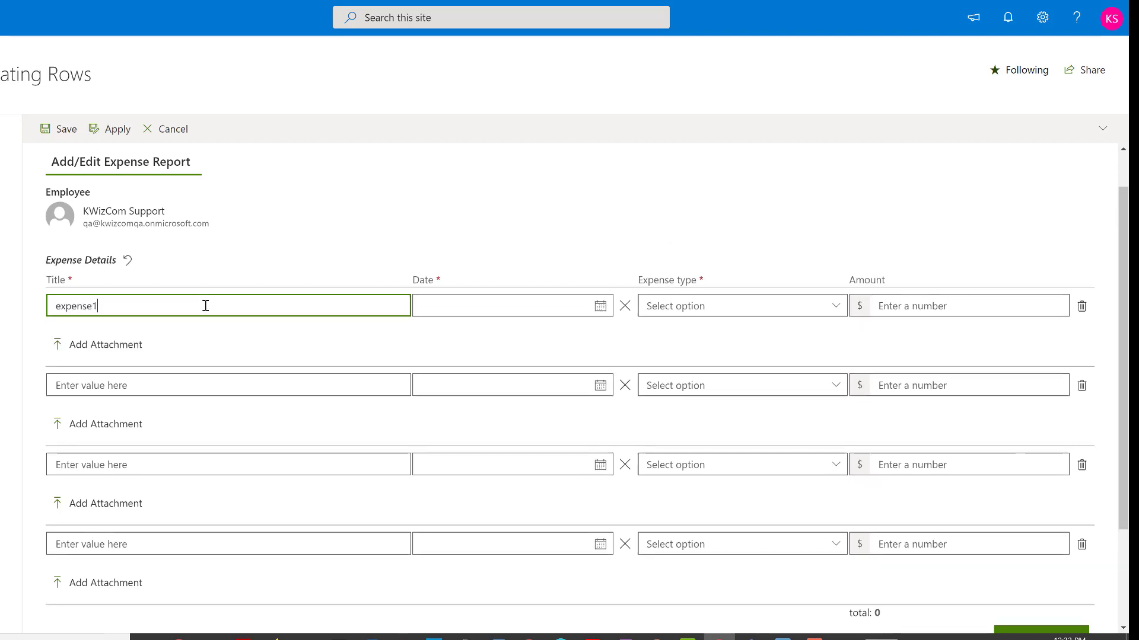
click(600, 308)
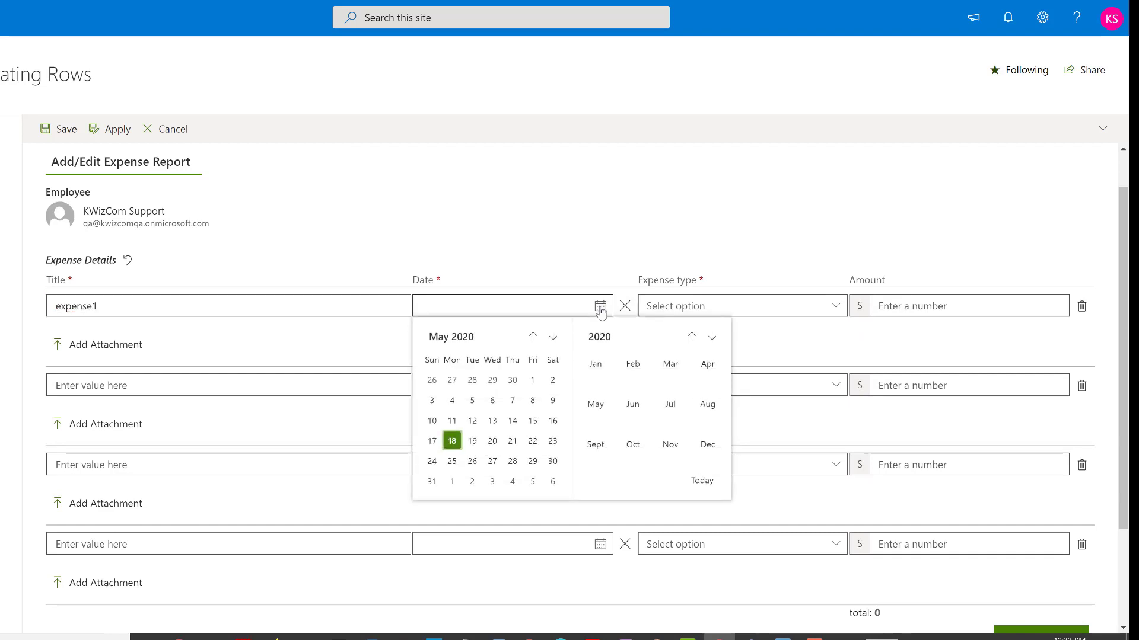
key(Return)
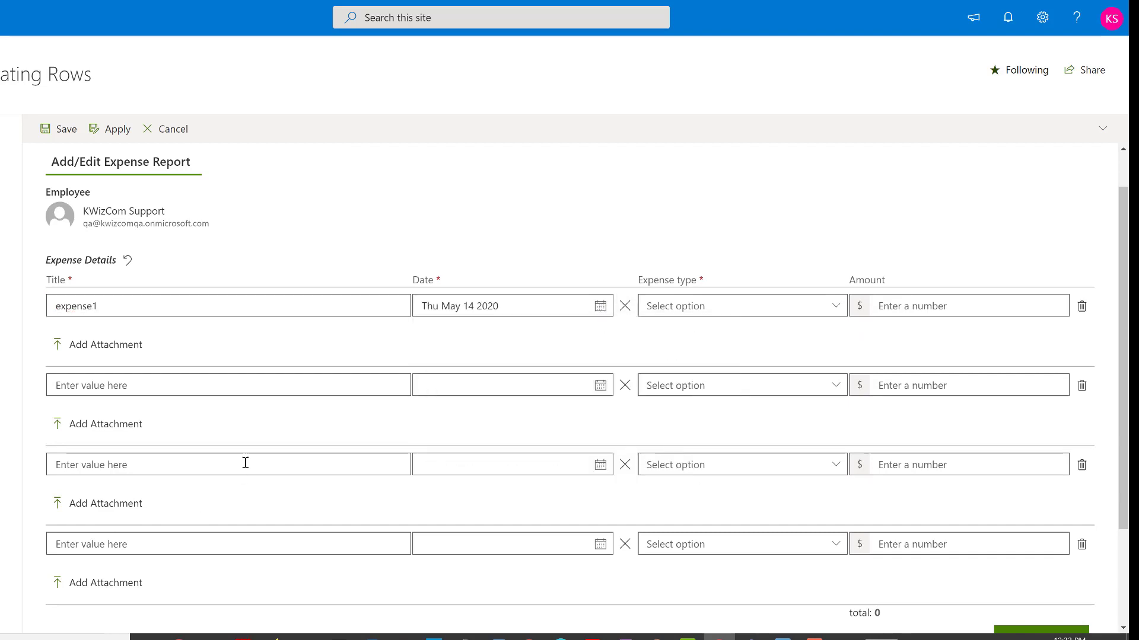
click(731, 308)
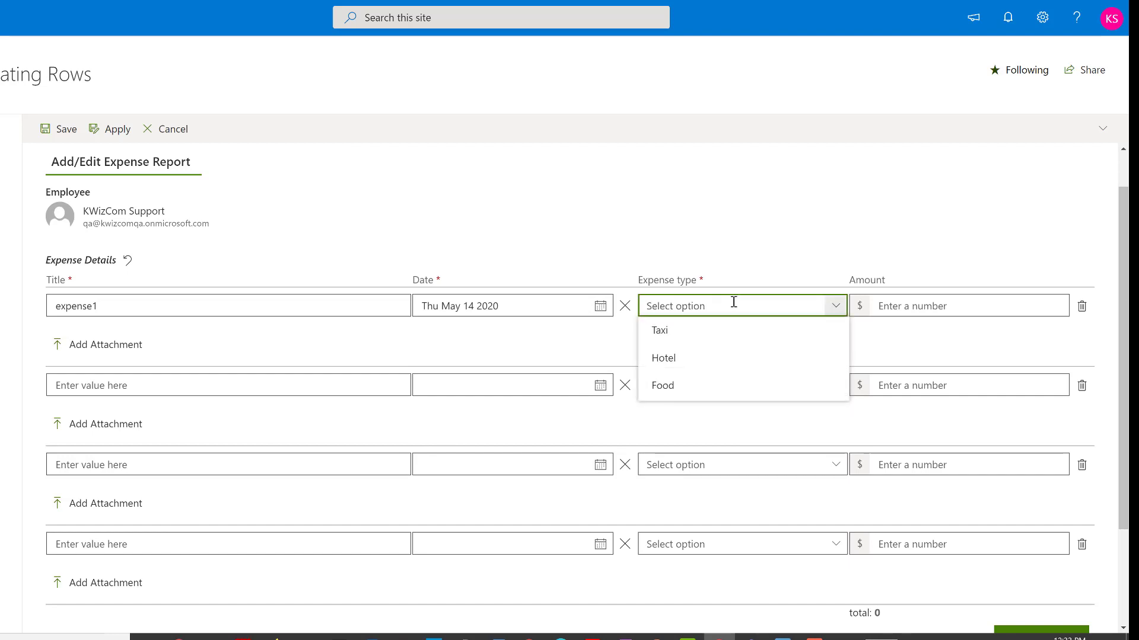
click(676, 387)
click(935, 306)
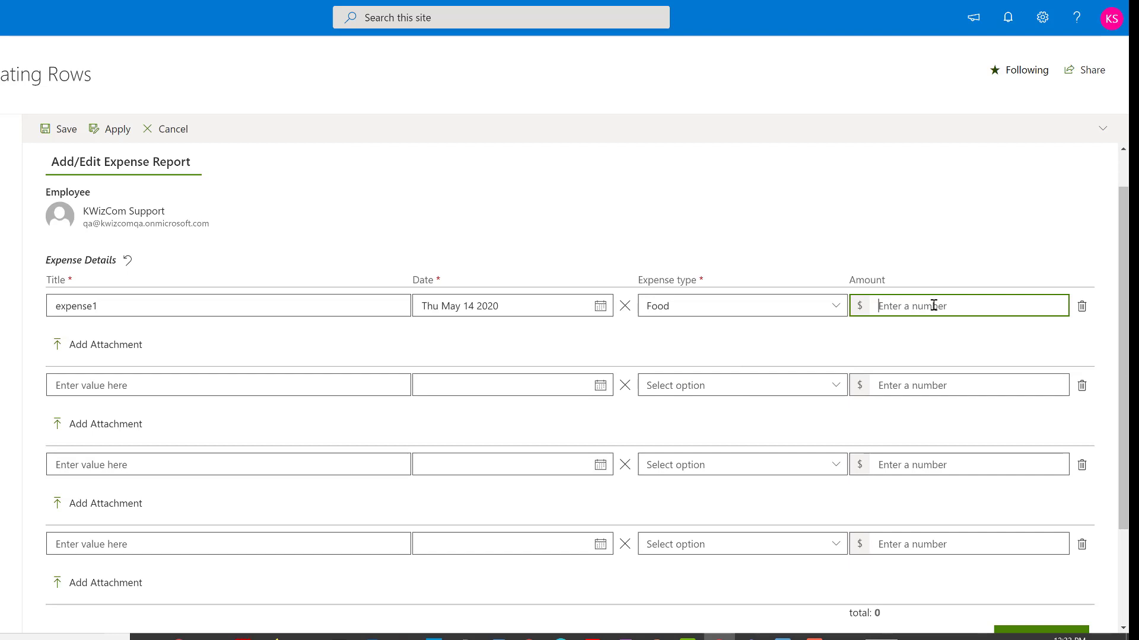
text(500)
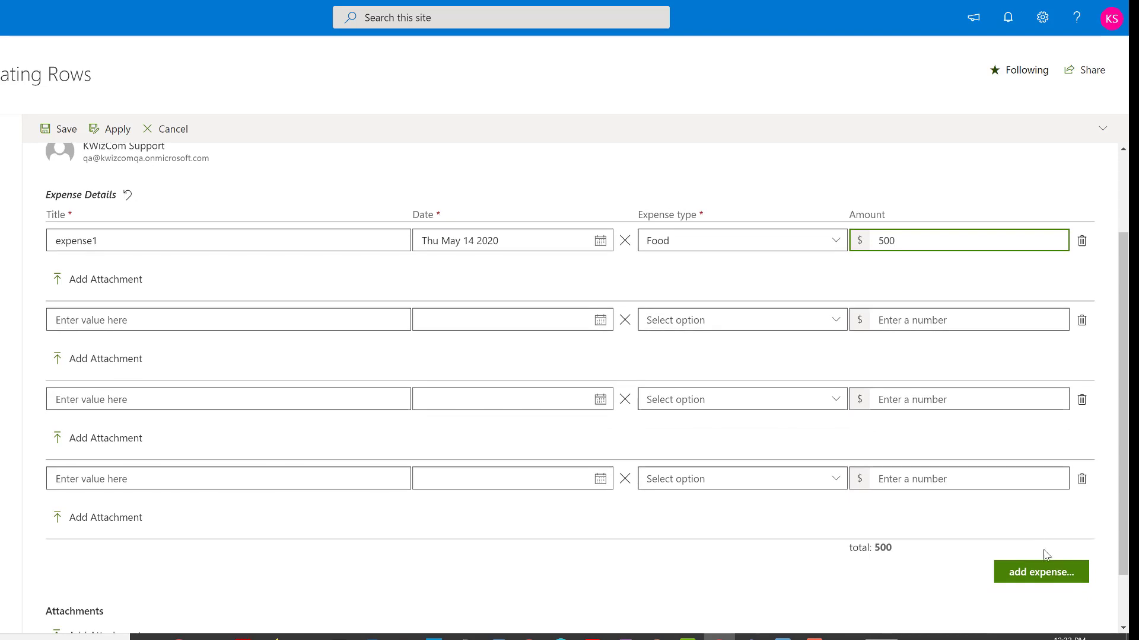
- Try to apply the expense report and examine the validation message for the first row's amount
scroll(966, 534, down, 1)
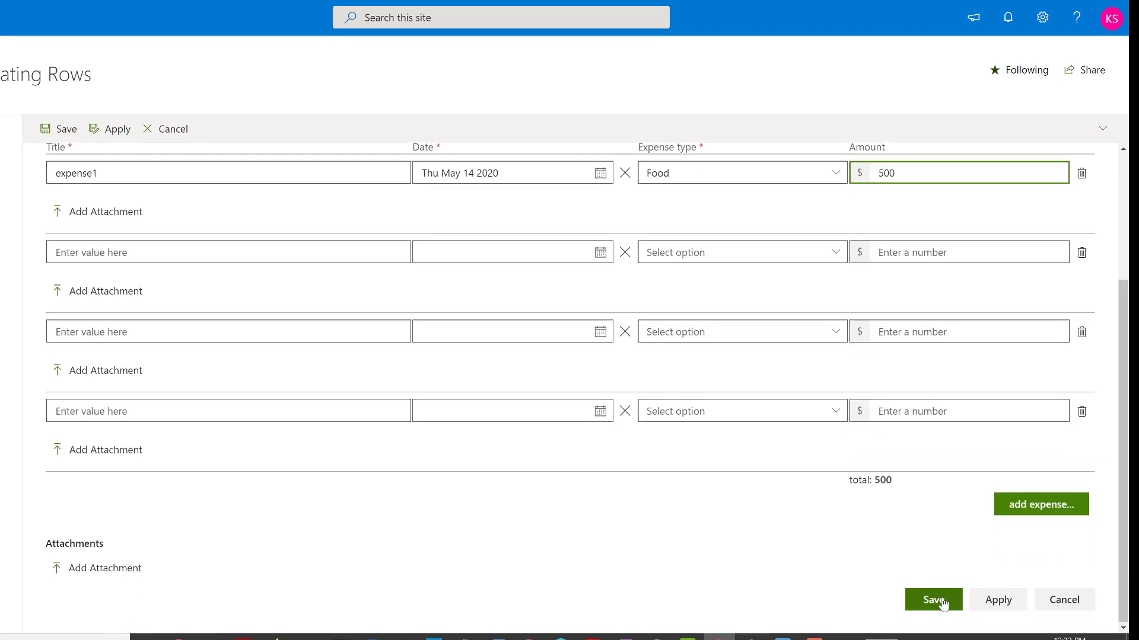
click(982, 605)
scroll(910, 460, up, 2)
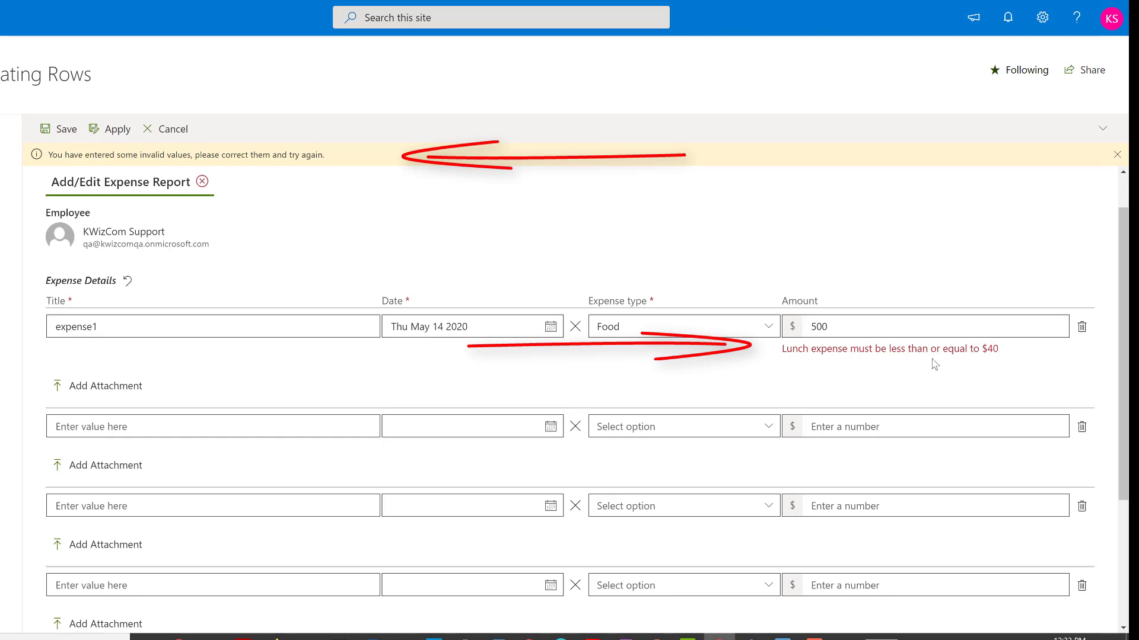
drag(1001, 350, 985, 351)
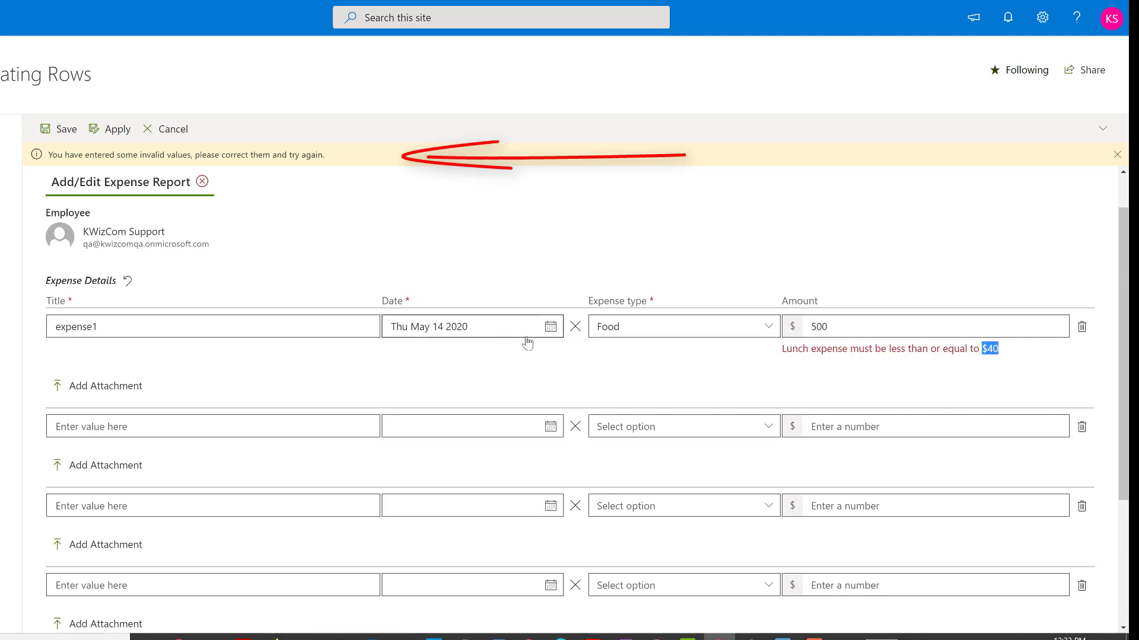
- Set the first expense's date to Fri May 29 2020 and start adding an attachment to that row
click(552, 334)
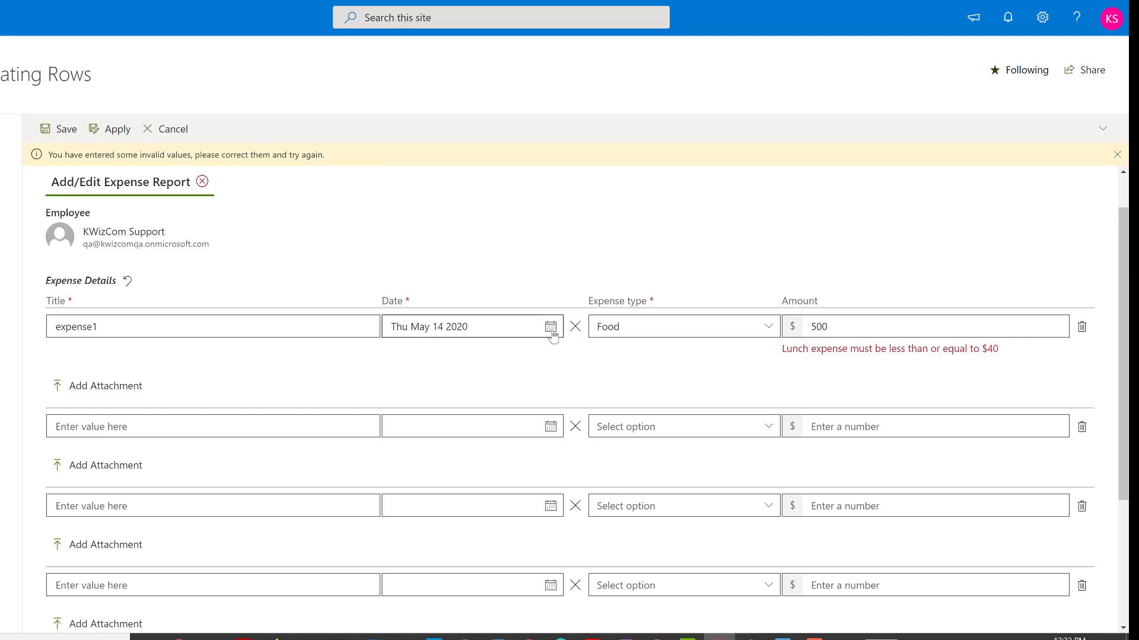
click(551, 329)
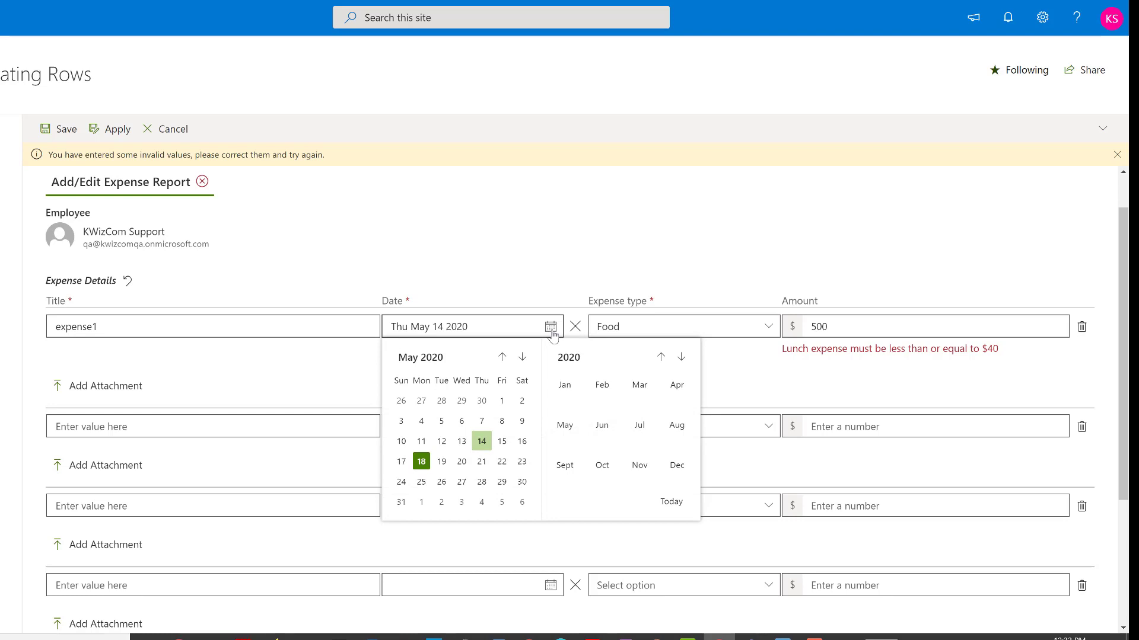
click(501, 483)
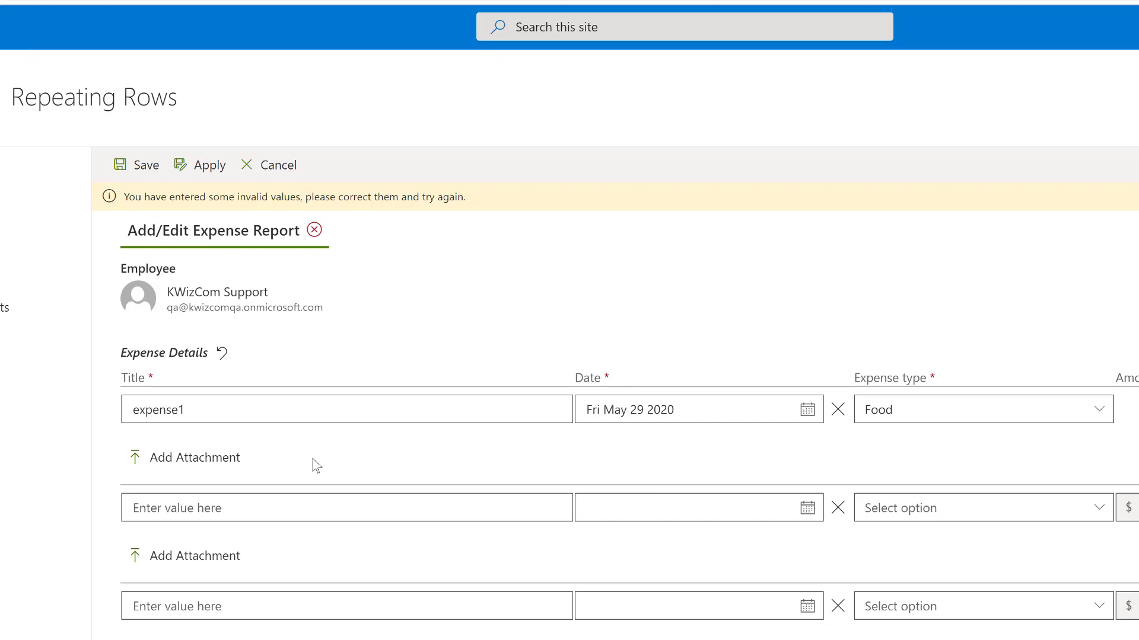
click(195, 457)
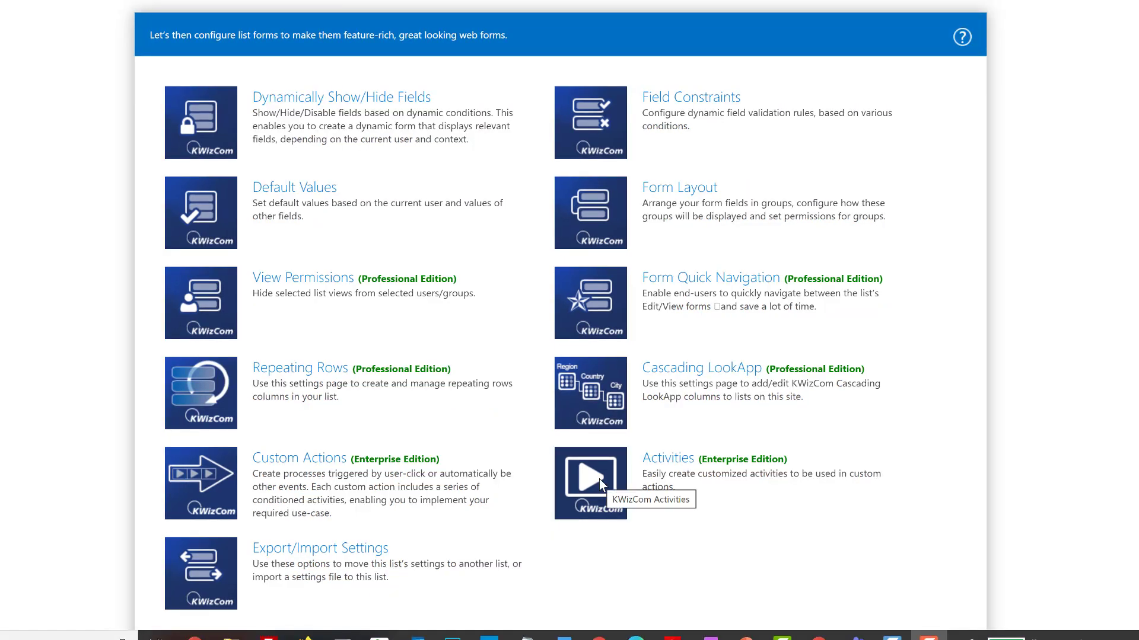
- Start a new KWizCom activity of type Set Item Permissions and open its properties
click(599, 479)
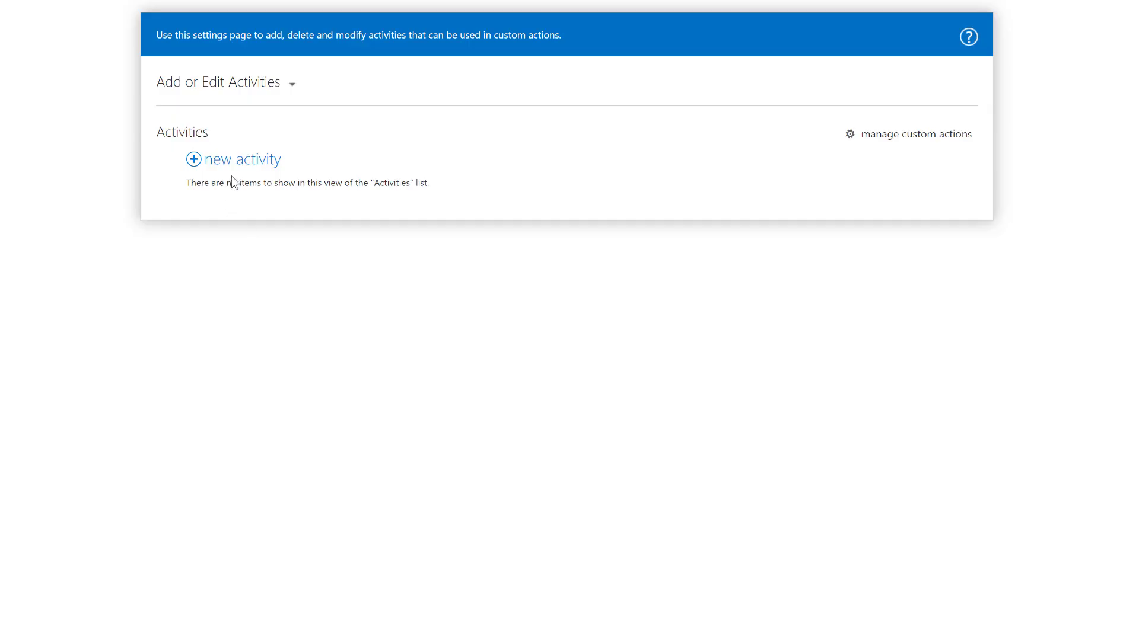
click(247, 164)
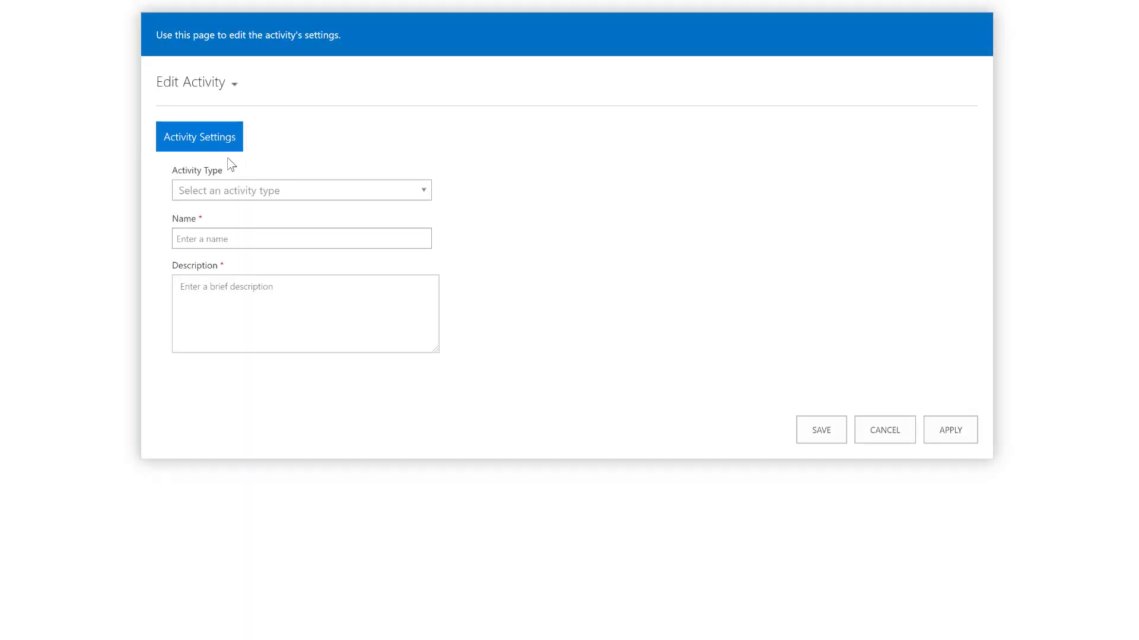
click(275, 191)
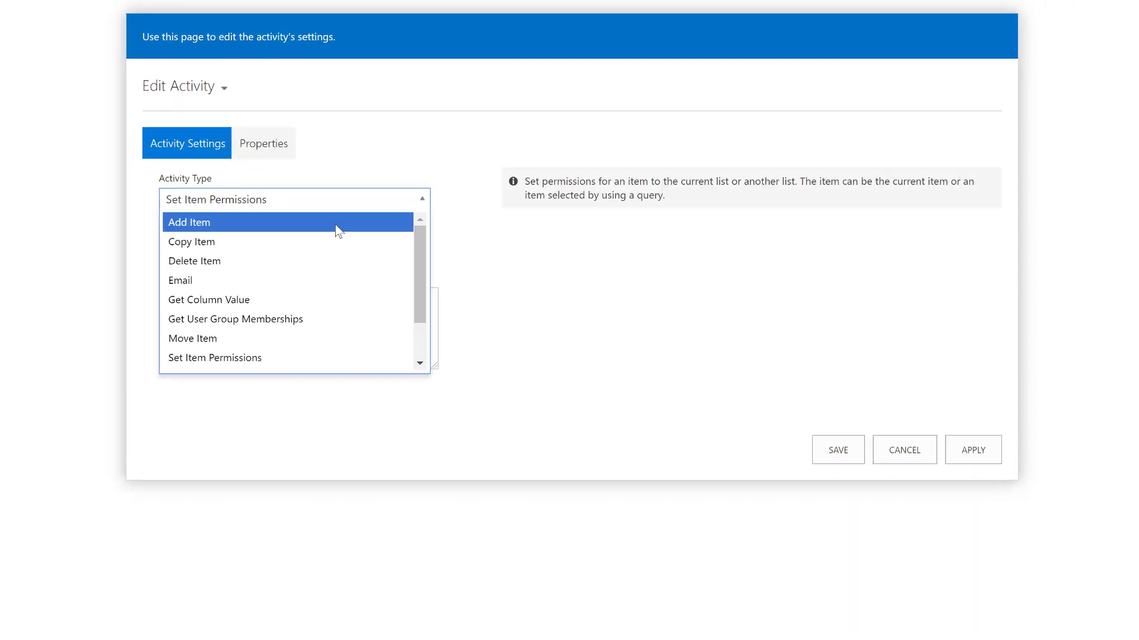
click(306, 359)
click(265, 145)
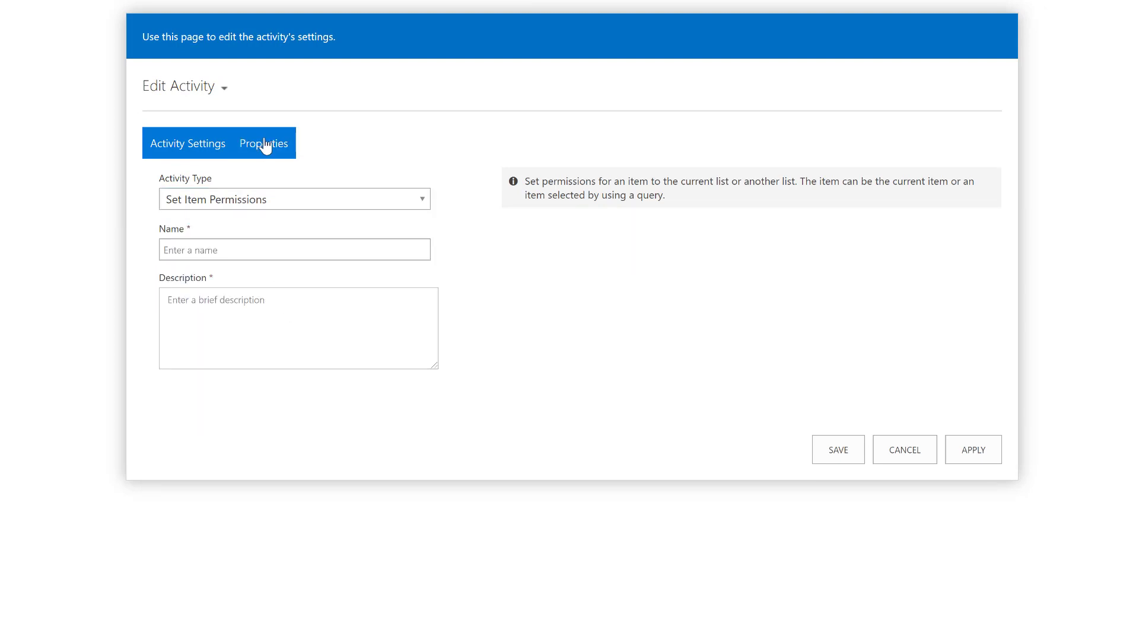